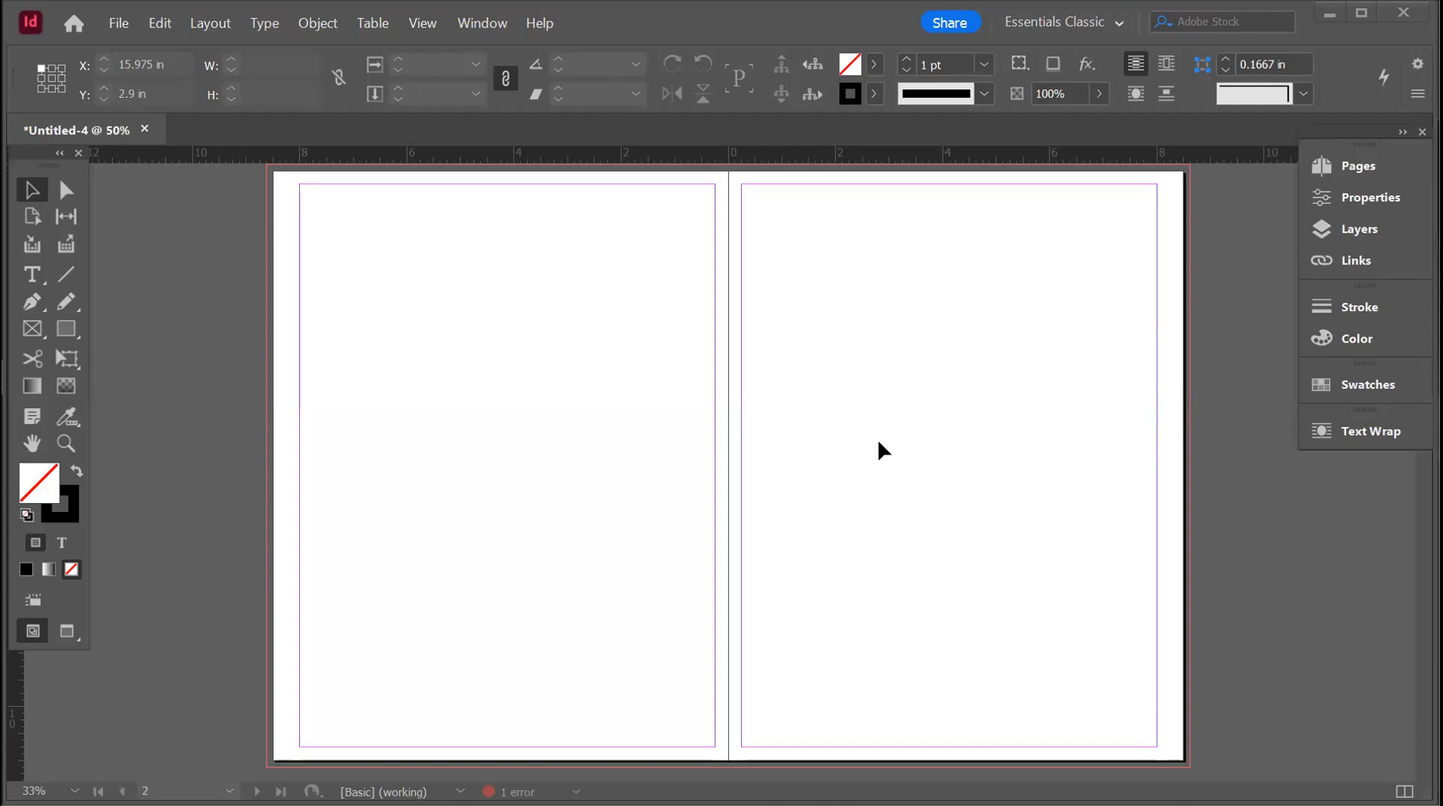
# - Draw a rectangle about 4.75 × 2.9 in on the left page and fill it with pink C=21 M=71 Y=0 K=0
pyautogui.click(66, 328)
pyautogui.moveTo(364, 276); pyautogui.dragTo(619, 431)
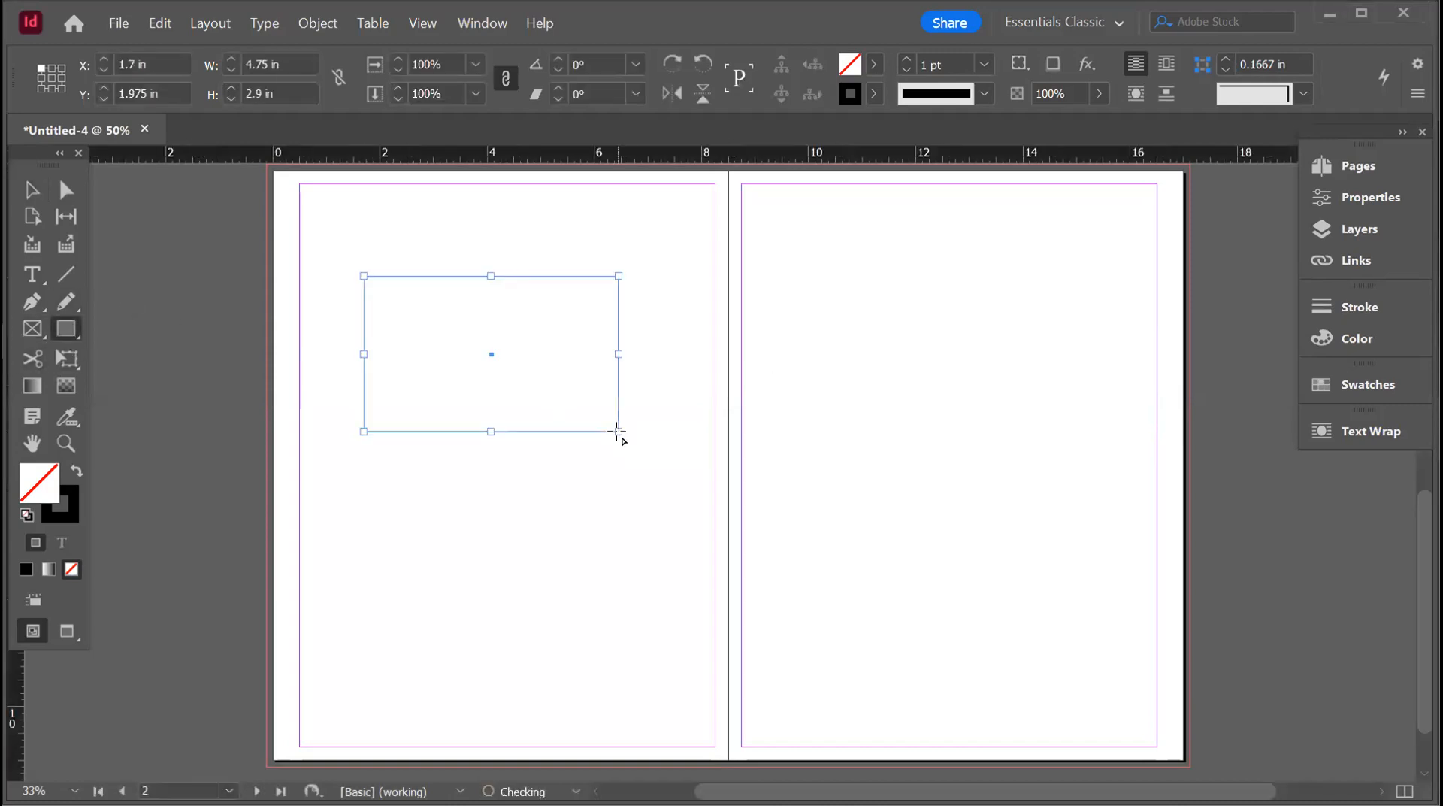
pyautogui.click(872, 65)
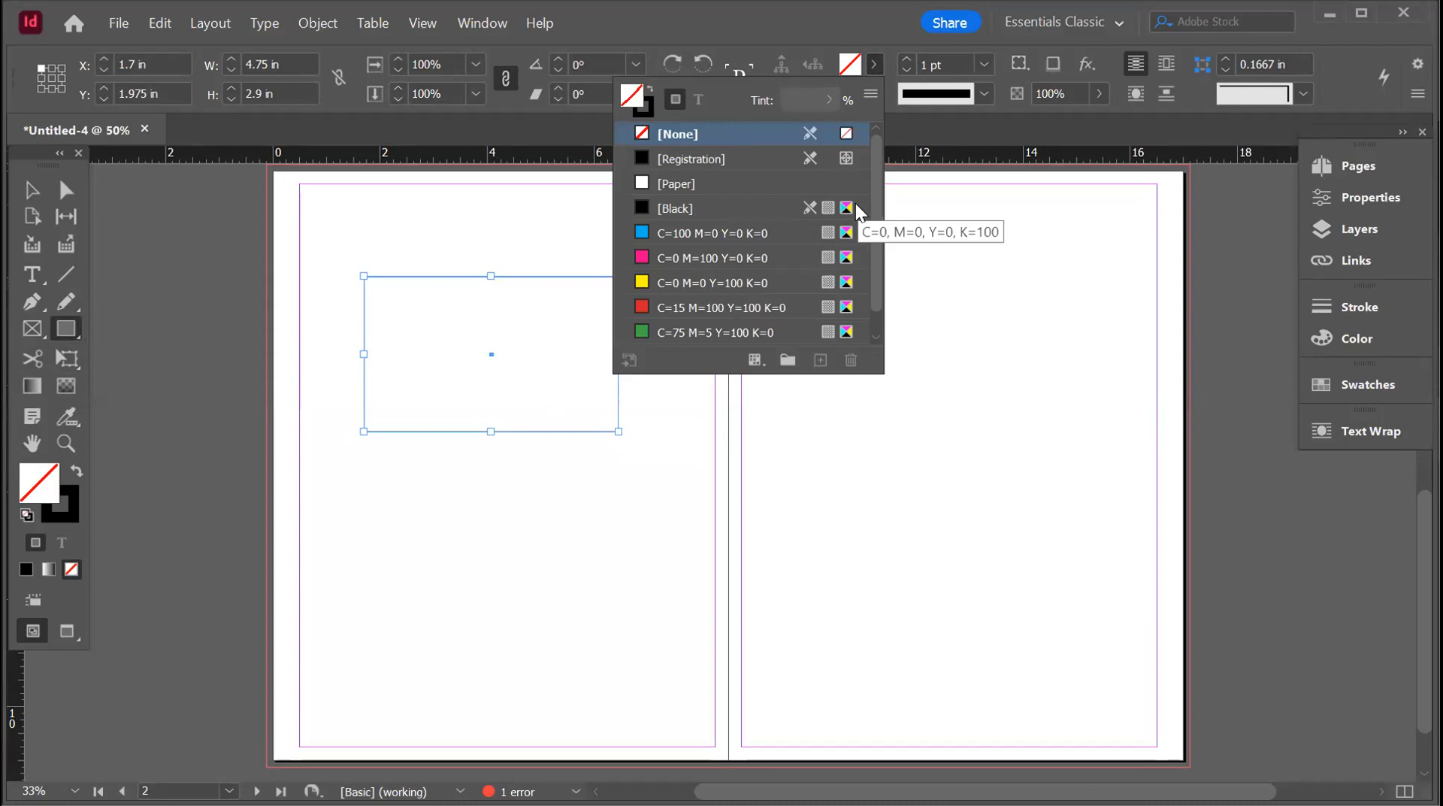
pyautogui.click(589, 338)
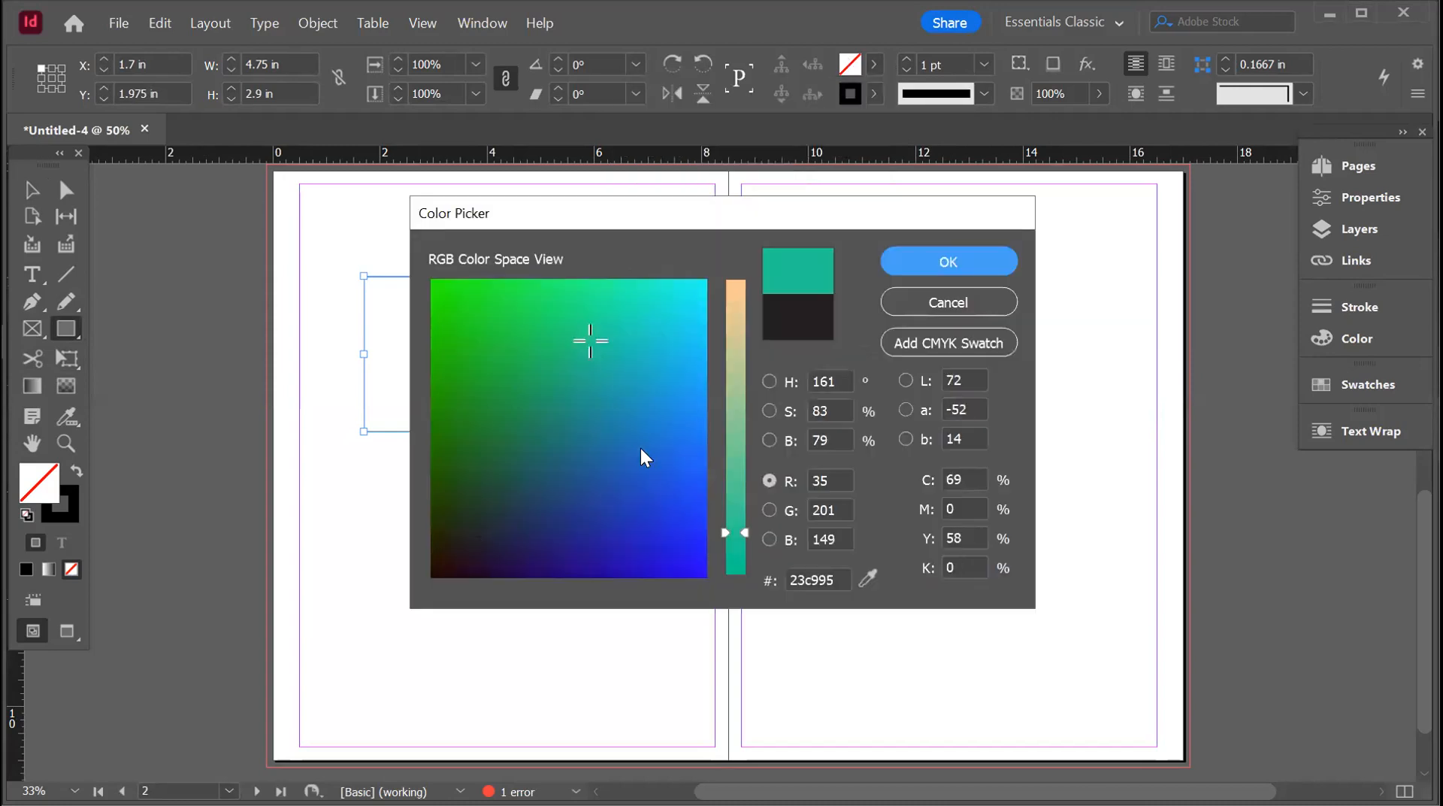
pyautogui.click(650, 462)
pyautogui.moveTo(737, 331); pyautogui.dragTo(737, 316)
pyautogui.click(998, 259)
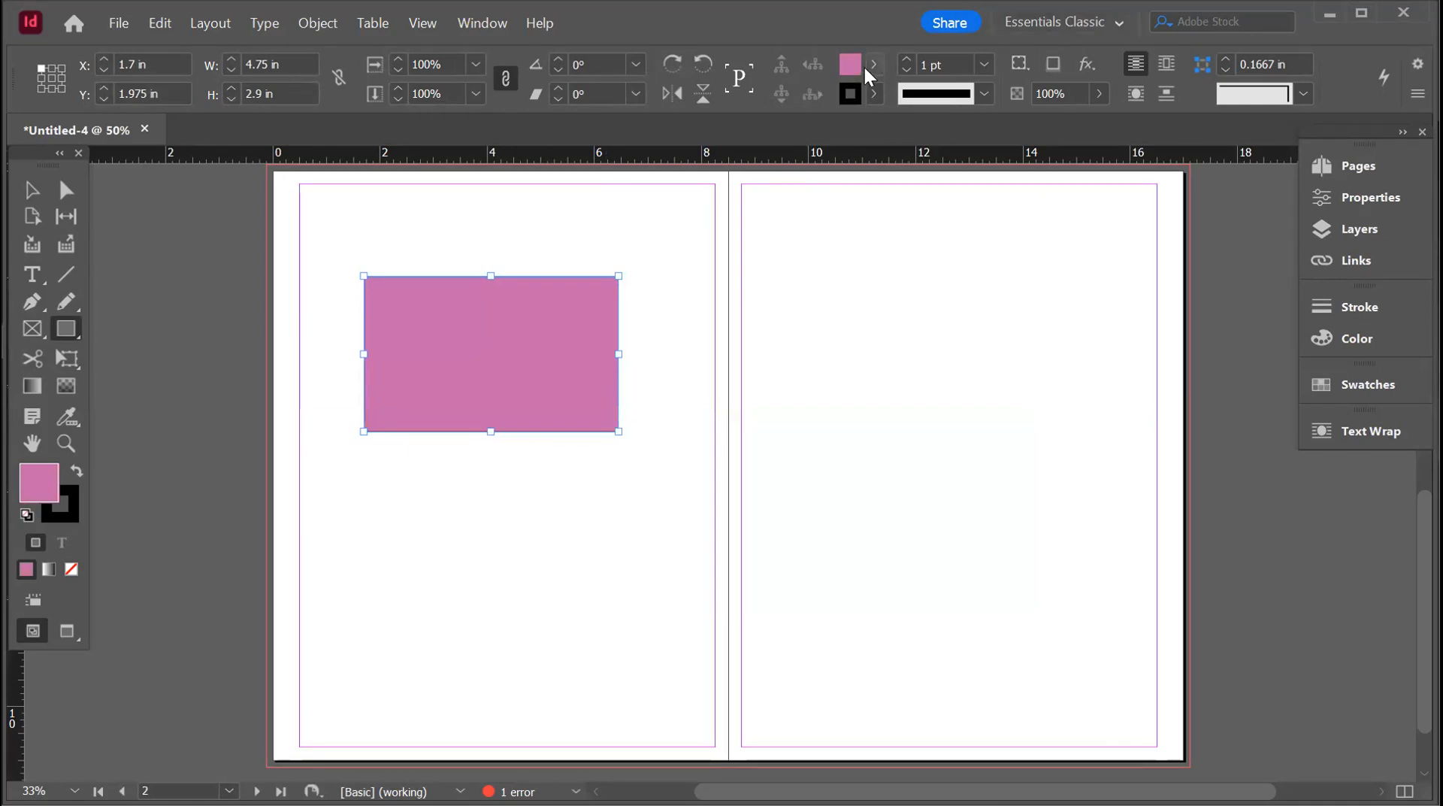
pyautogui.click(871, 61)
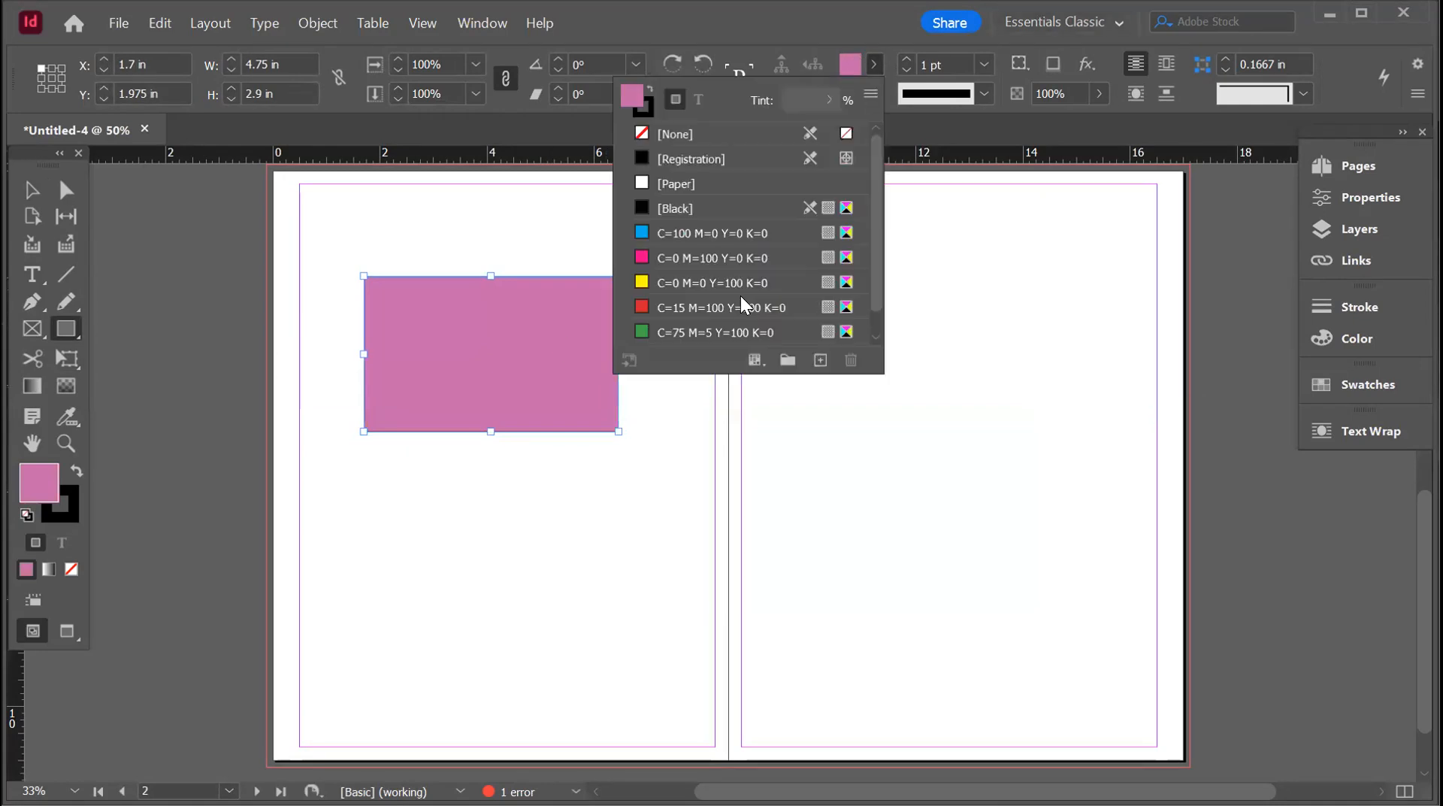
pyautogui.click(849, 60)
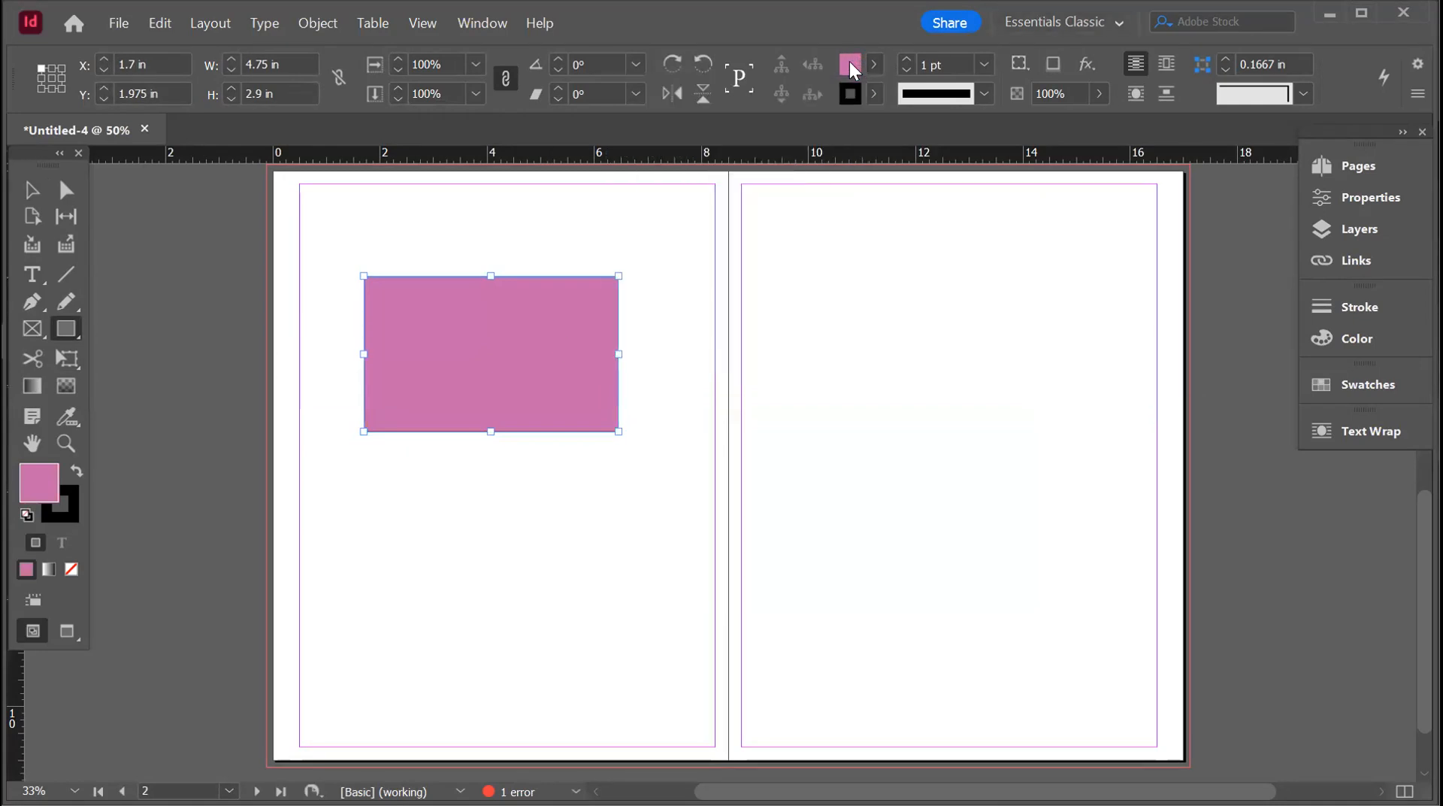
pyautogui.doubleClick(849, 62)
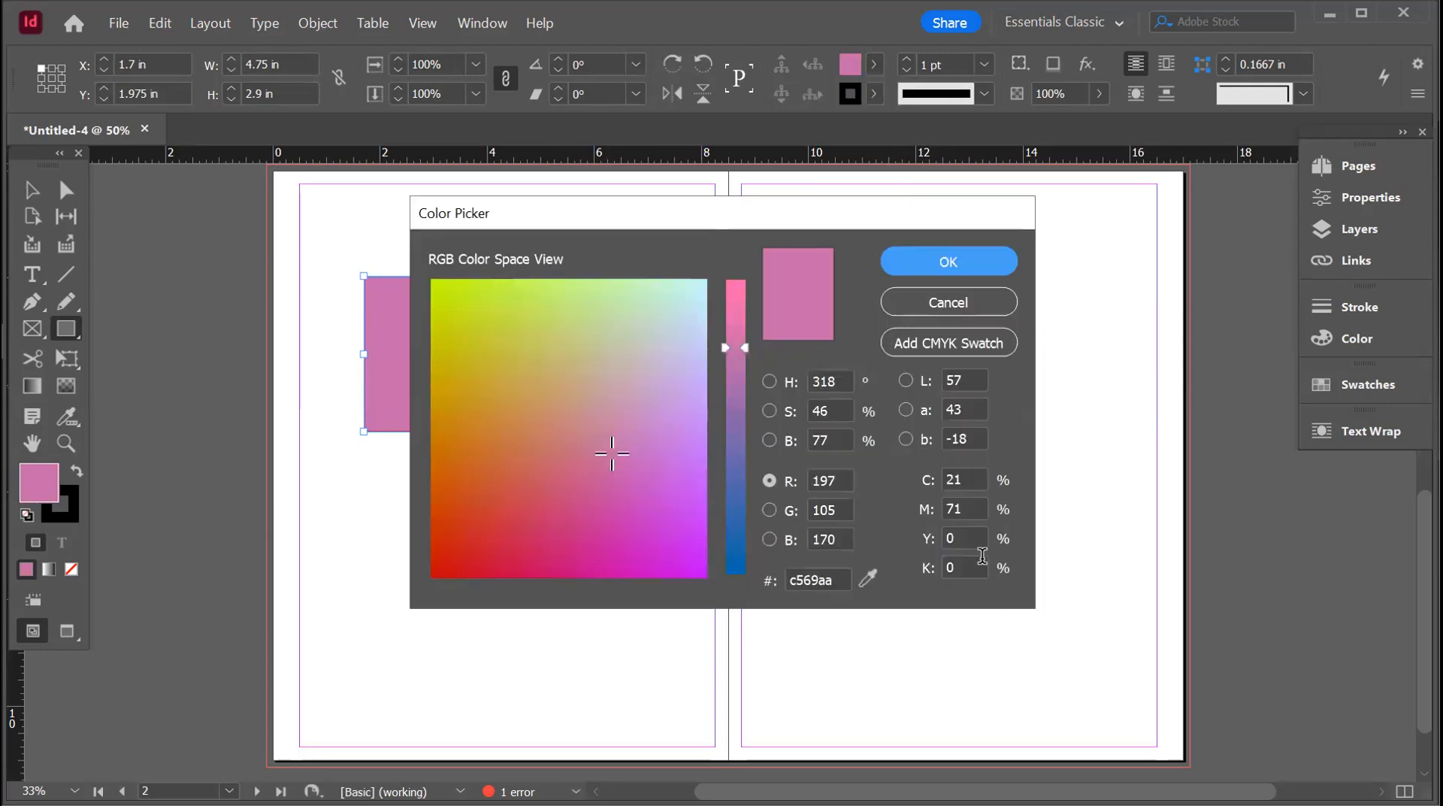
pyautogui.click(962, 567)
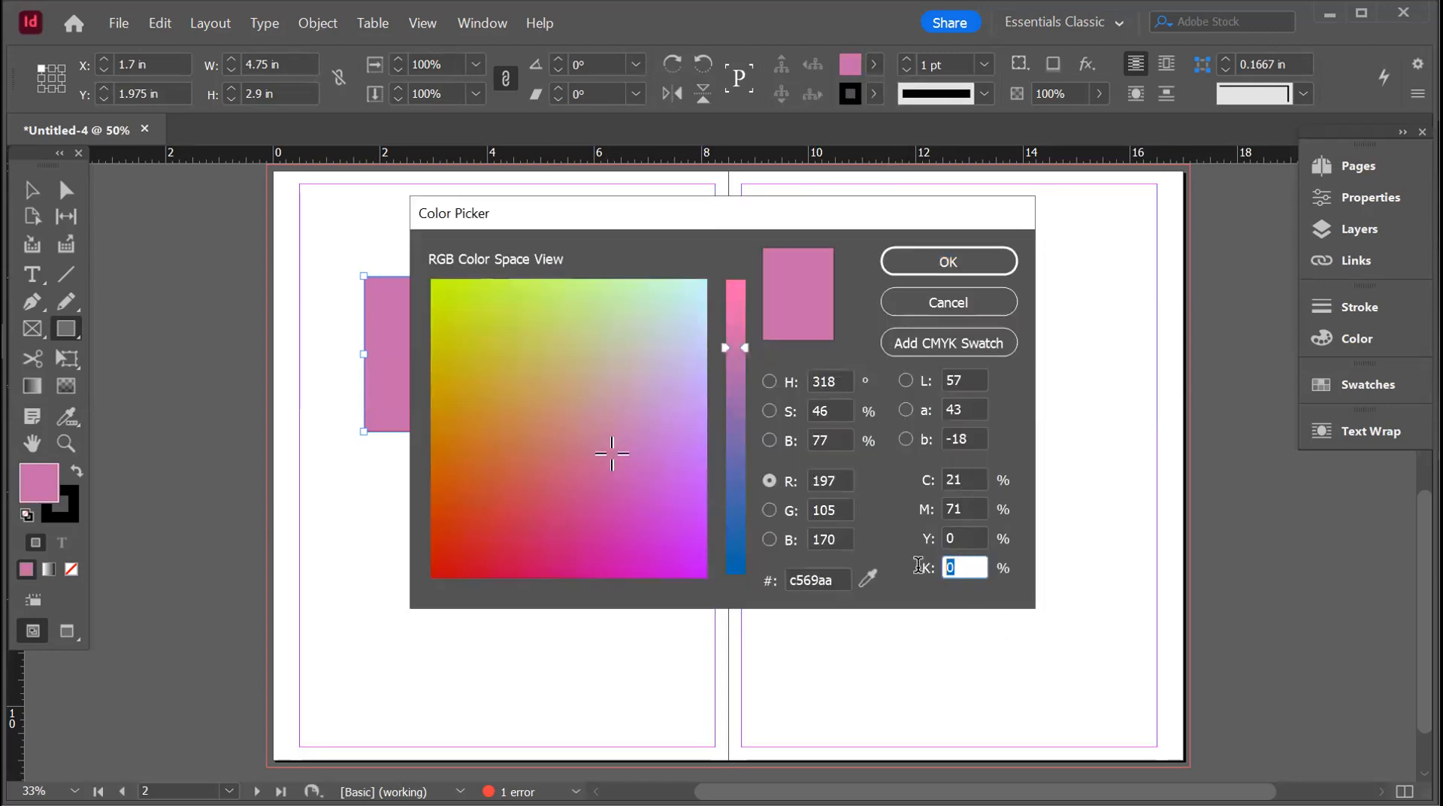
pyautogui.click(952, 308)
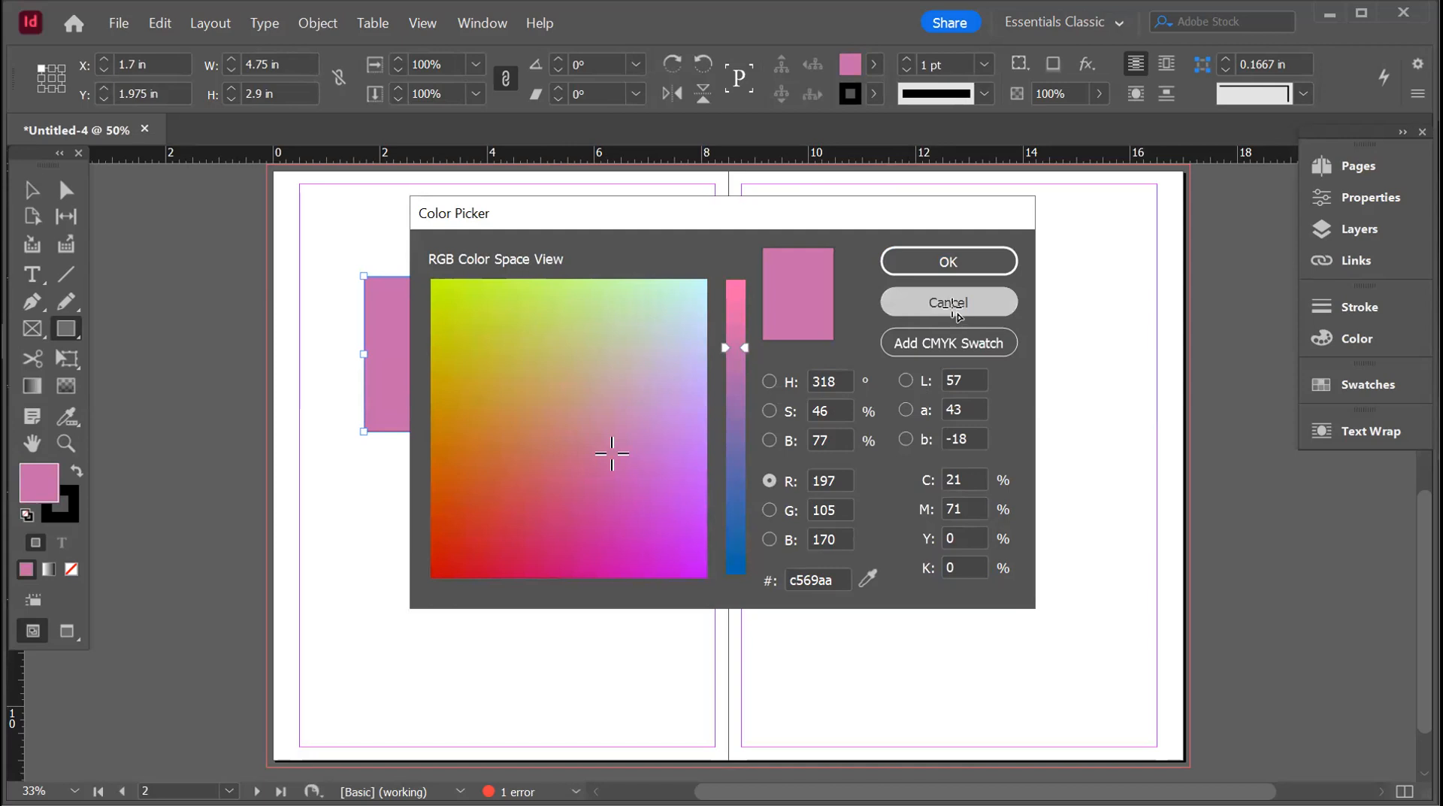
# - Change the rectangle's fill to pale blue C=21 M=0 Y=7 K=0 and save that color as a new swatch
pyautogui.click(876, 67)
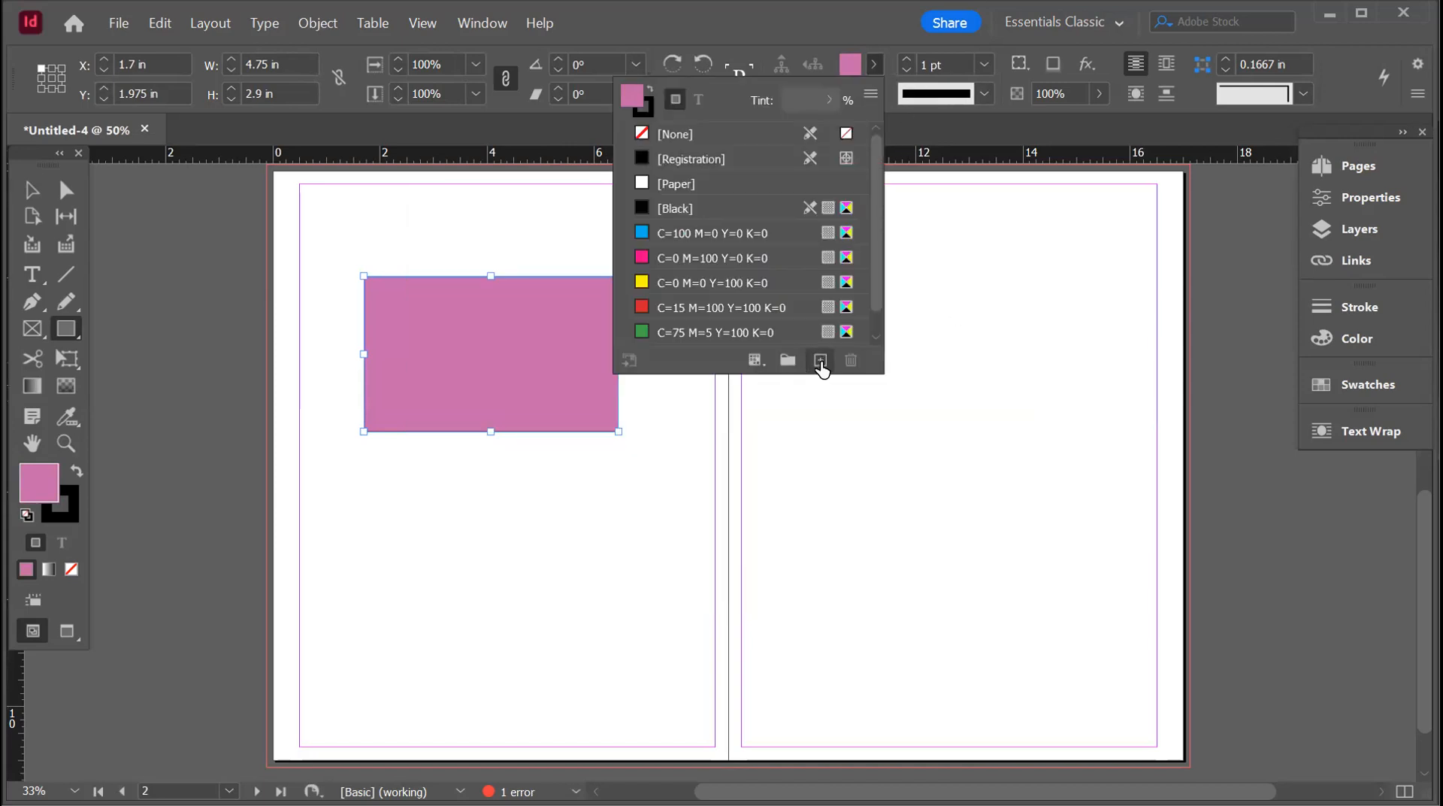
pyautogui.click(820, 363)
pyautogui.scroll(-1, 733, 282)
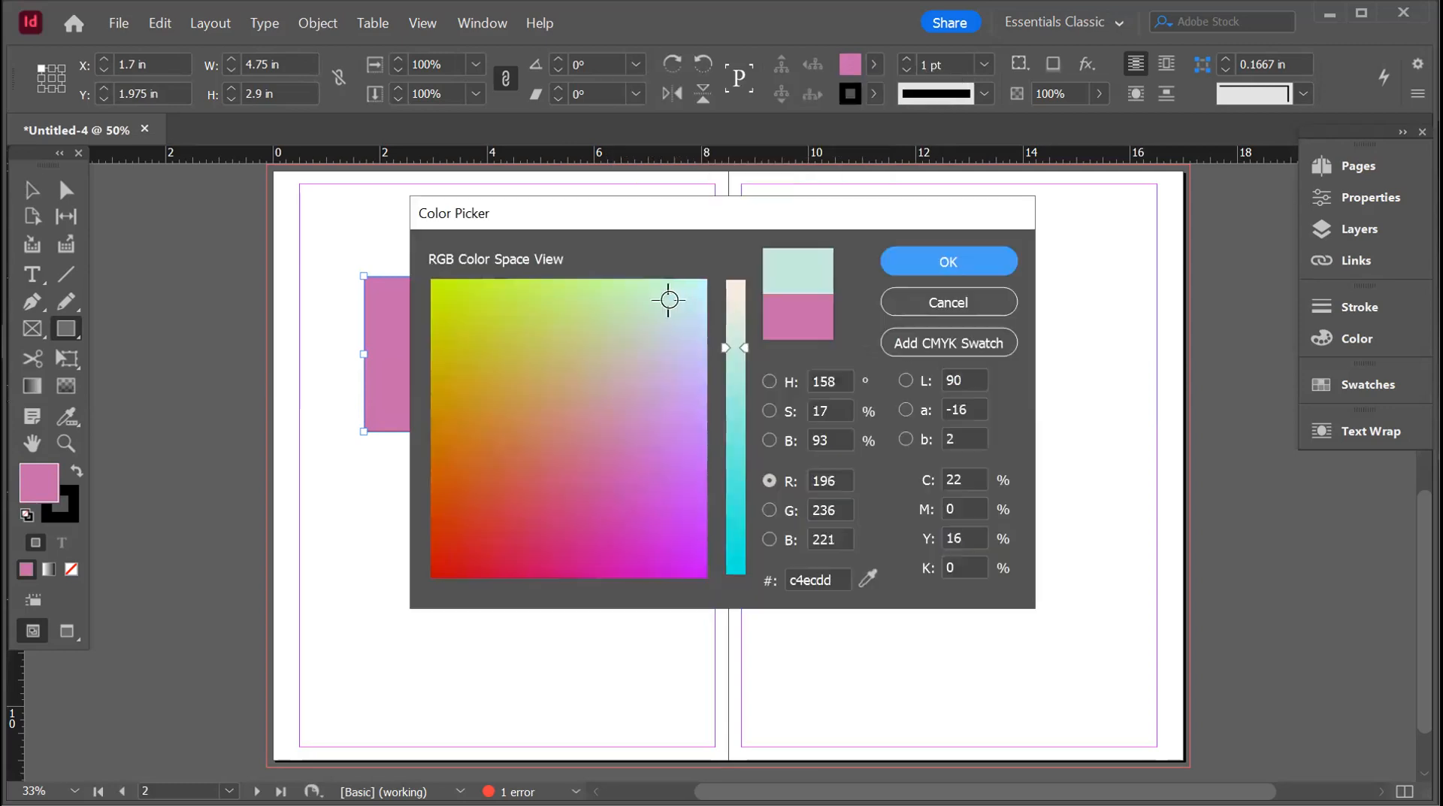
pyautogui.moveTo(667, 300); pyautogui.dragTo(684, 301)
pyautogui.click(980, 268)
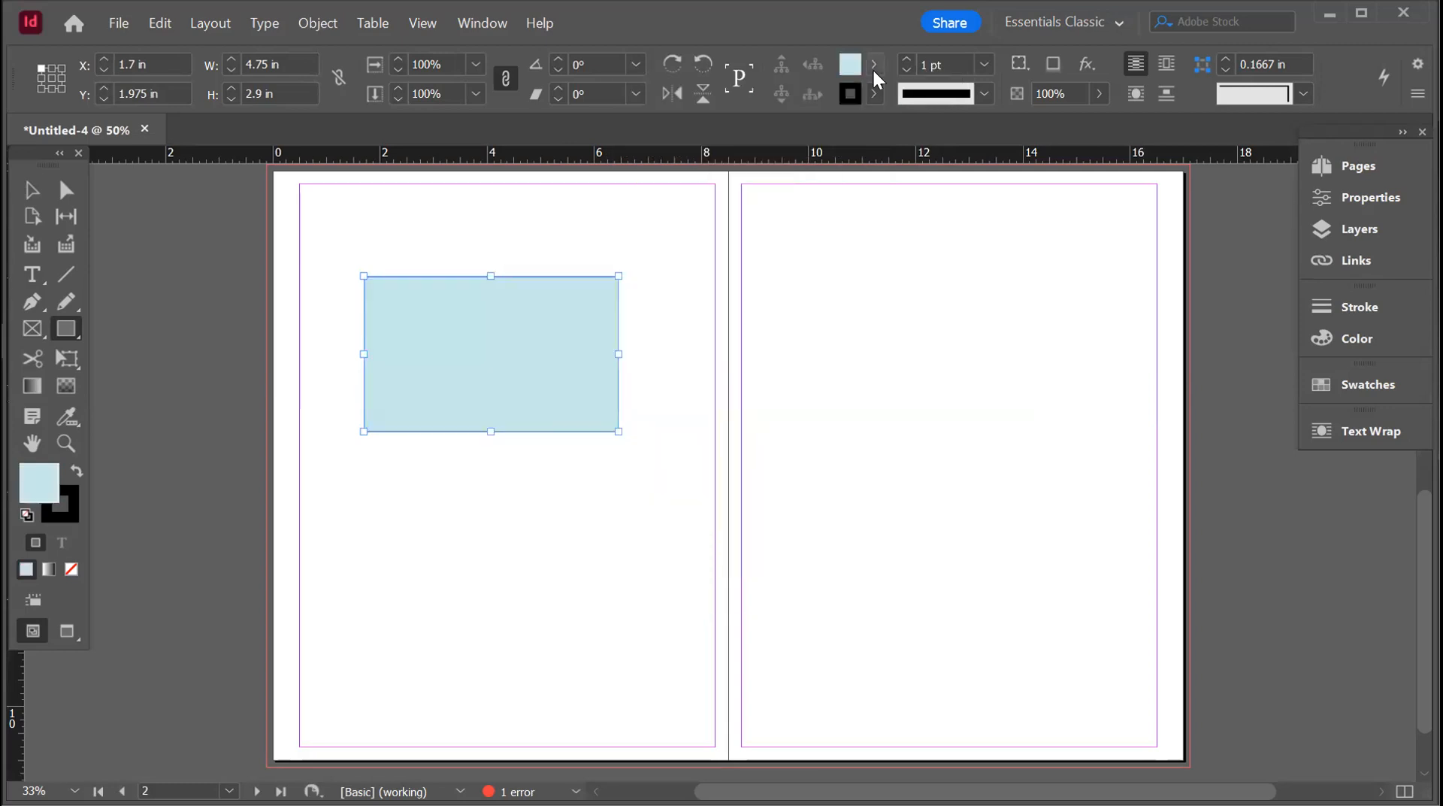
pyautogui.click(873, 64)
pyautogui.click(820, 360)
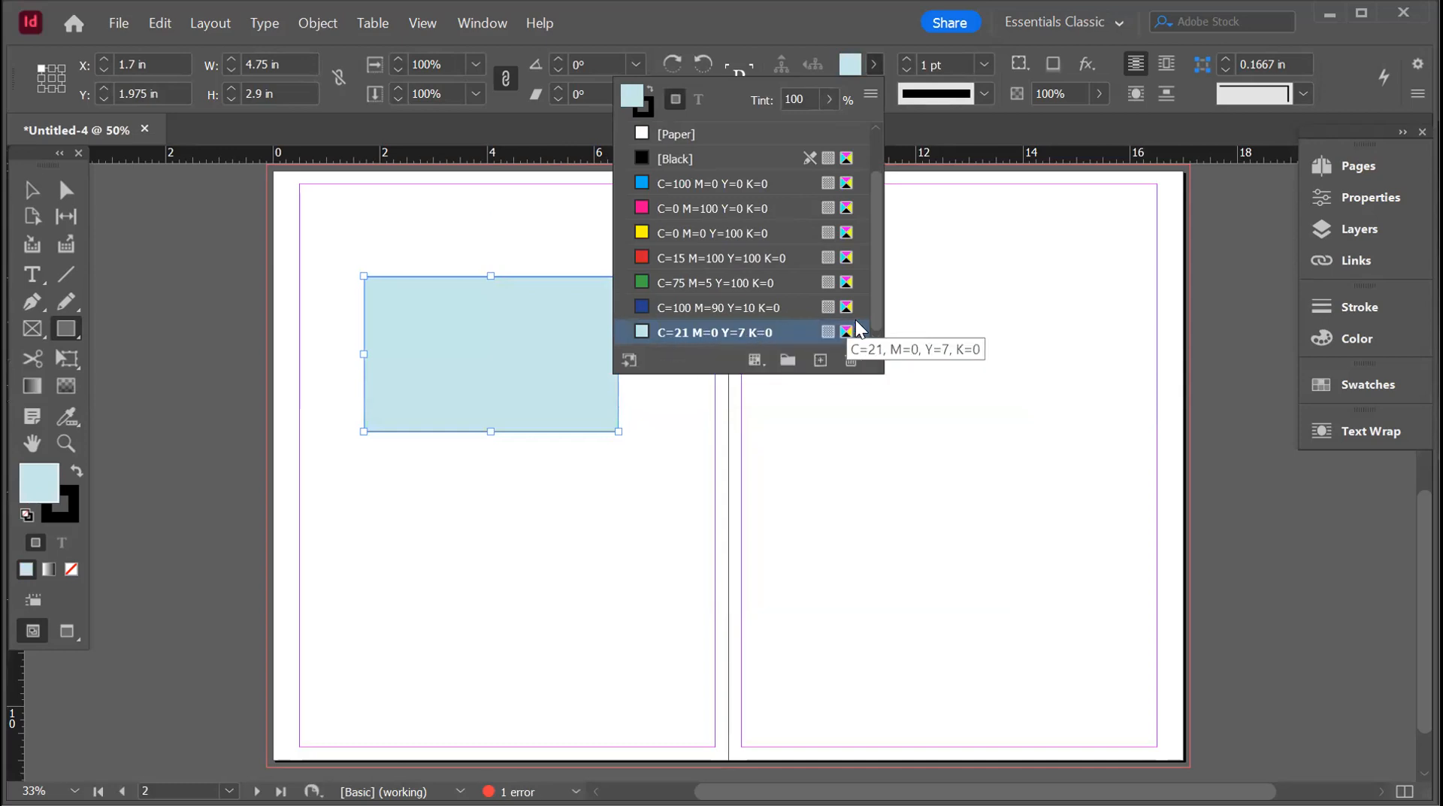
# - Delete the pale blue rectangle from the left page
pyautogui.click(31, 190)
pyautogui.click(471, 292)
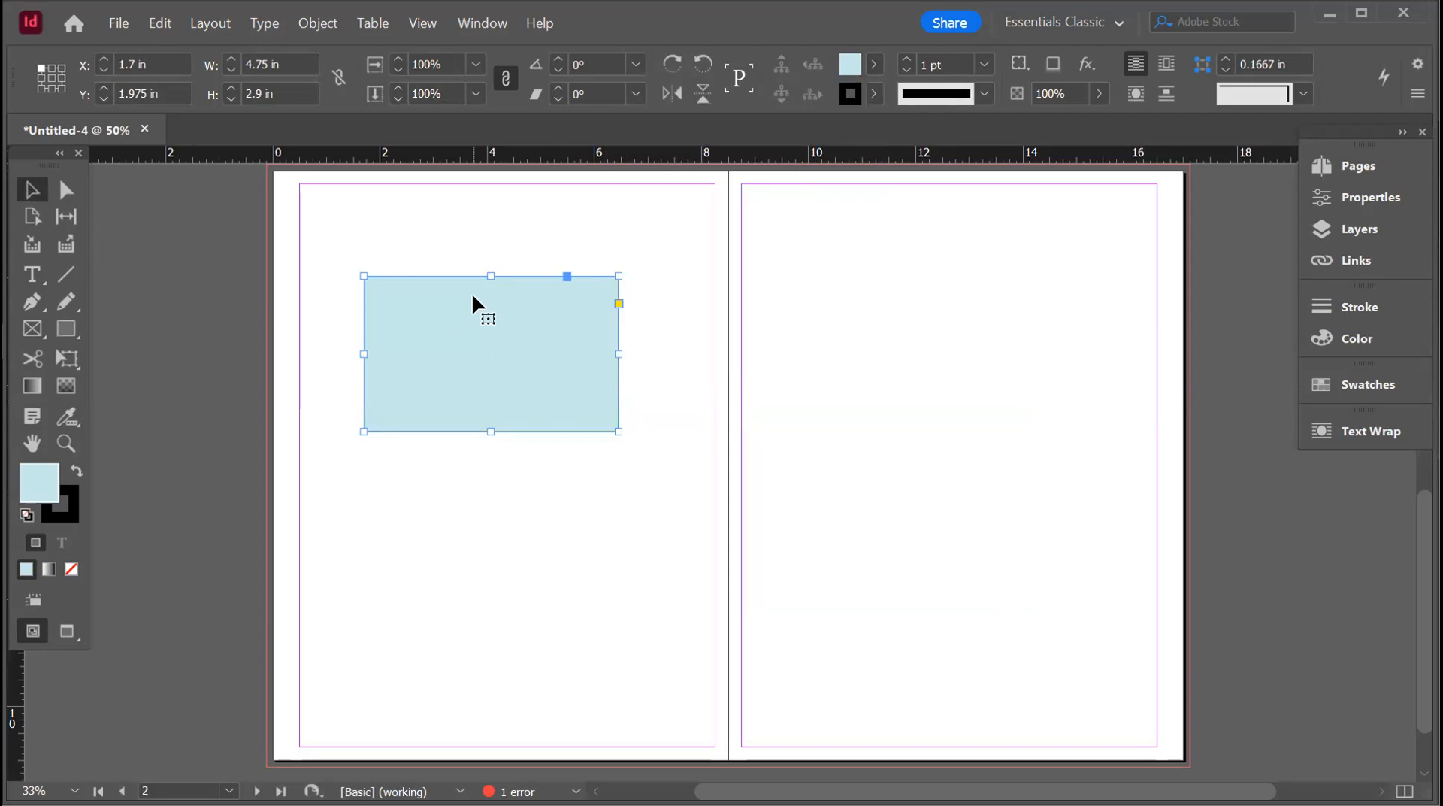
pyautogui.press('Delete')
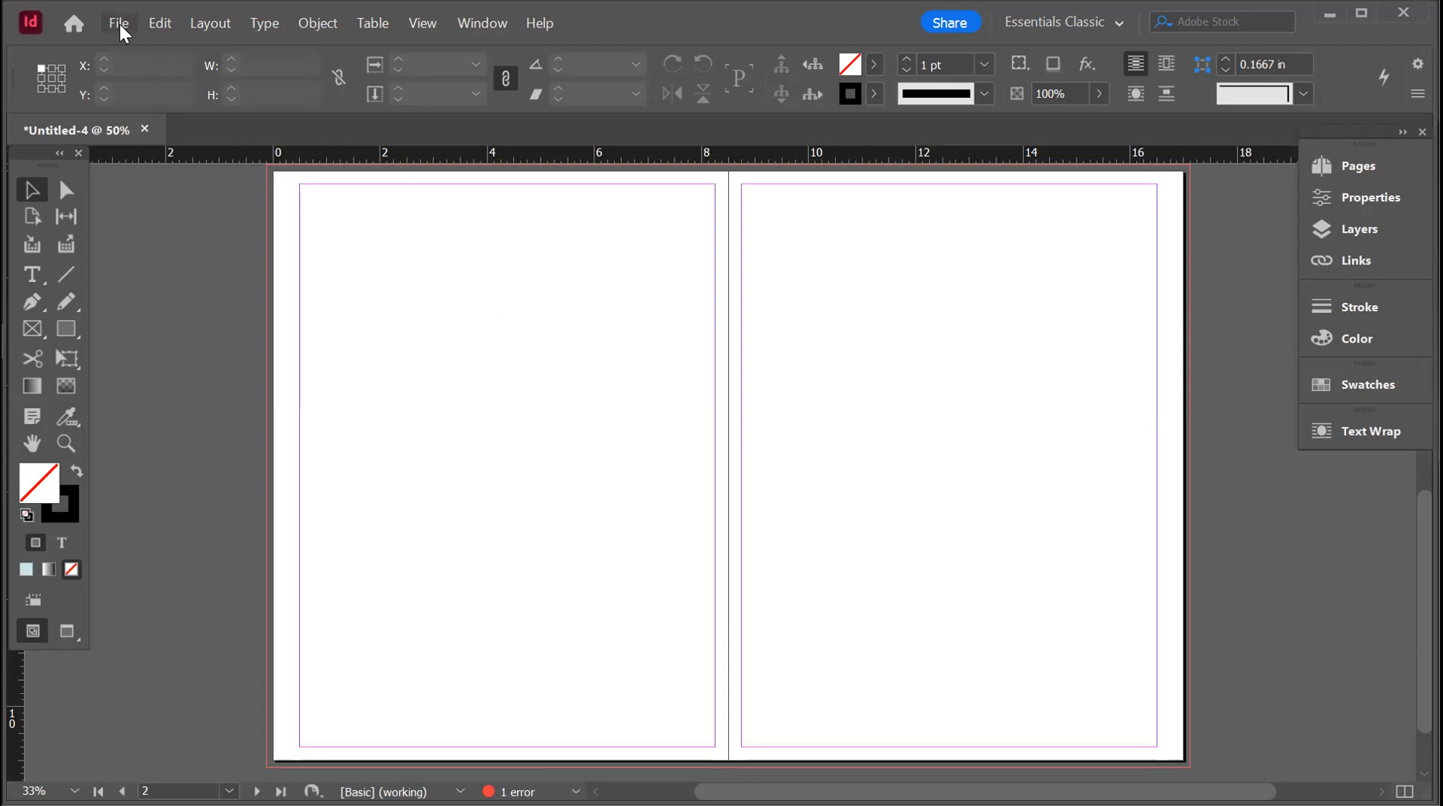
# - Place the image "Design Leaders Learn graphics design in bangla" from Downloads > Music on the left page, about 6.27 × 3.53 in
pyautogui.hotkey('ctrl', 'd')
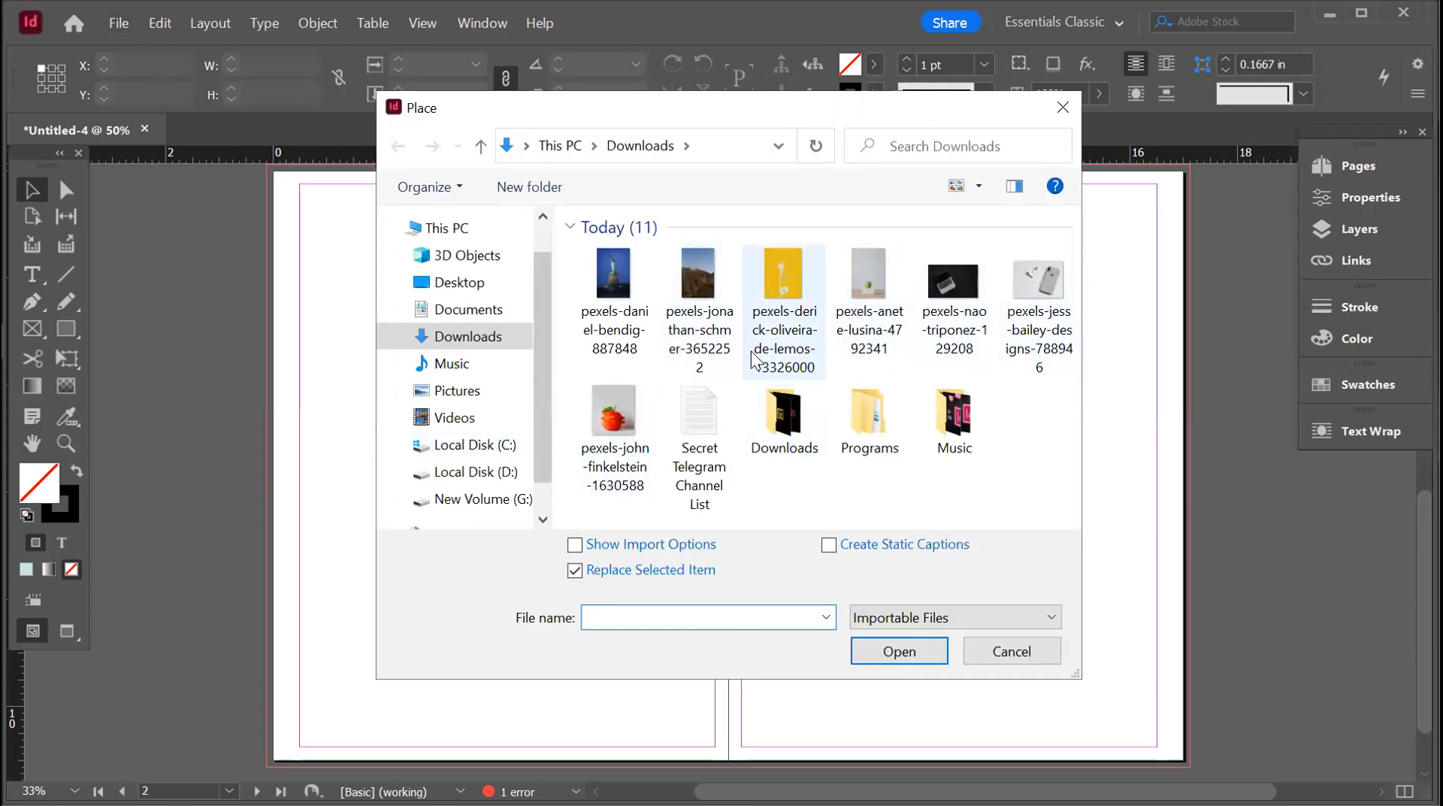
pyautogui.doubleClick(950, 406)
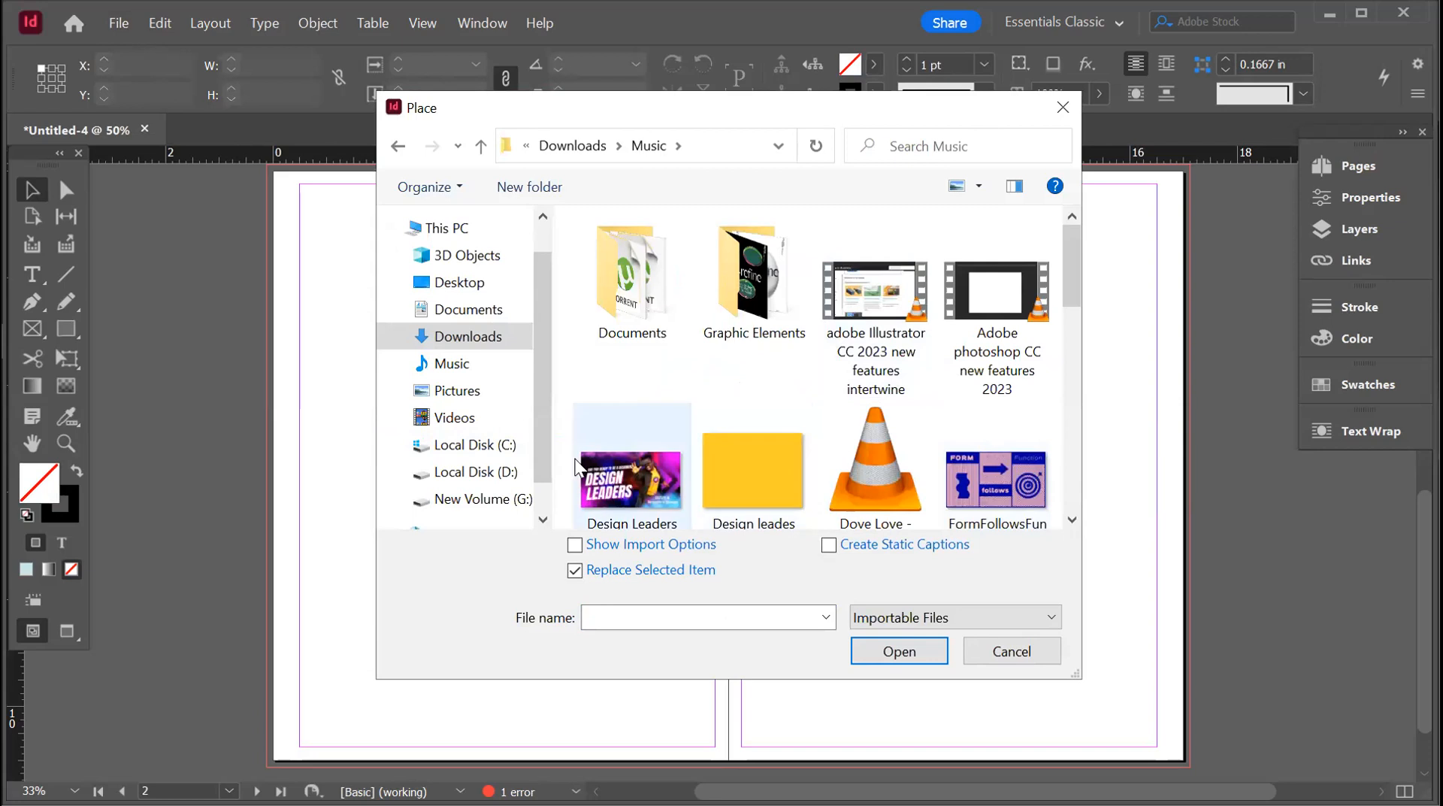
pyautogui.click(612, 485)
pyautogui.click(907, 649)
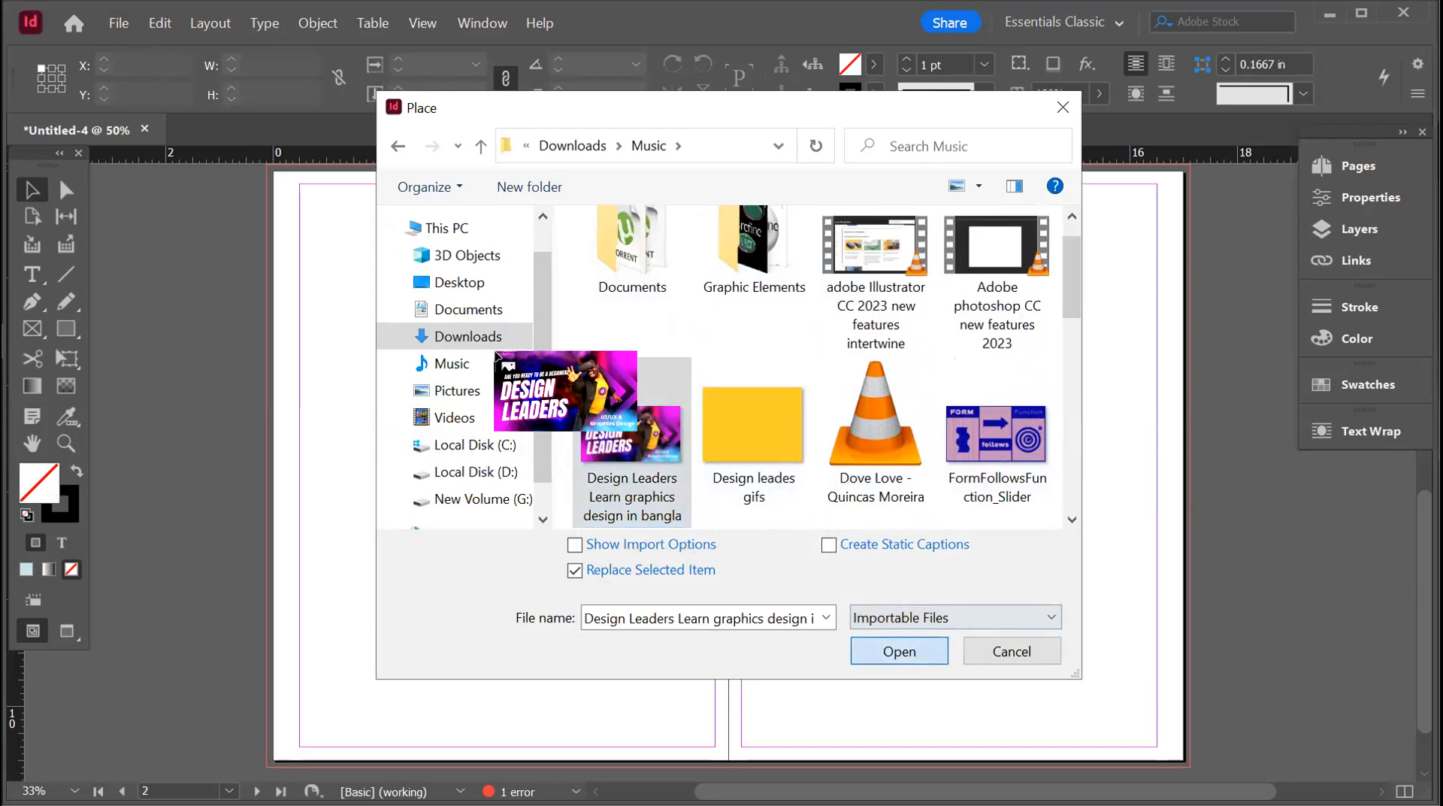
pyautogui.moveTo(309, 280); pyautogui.dragTo(641, 518)
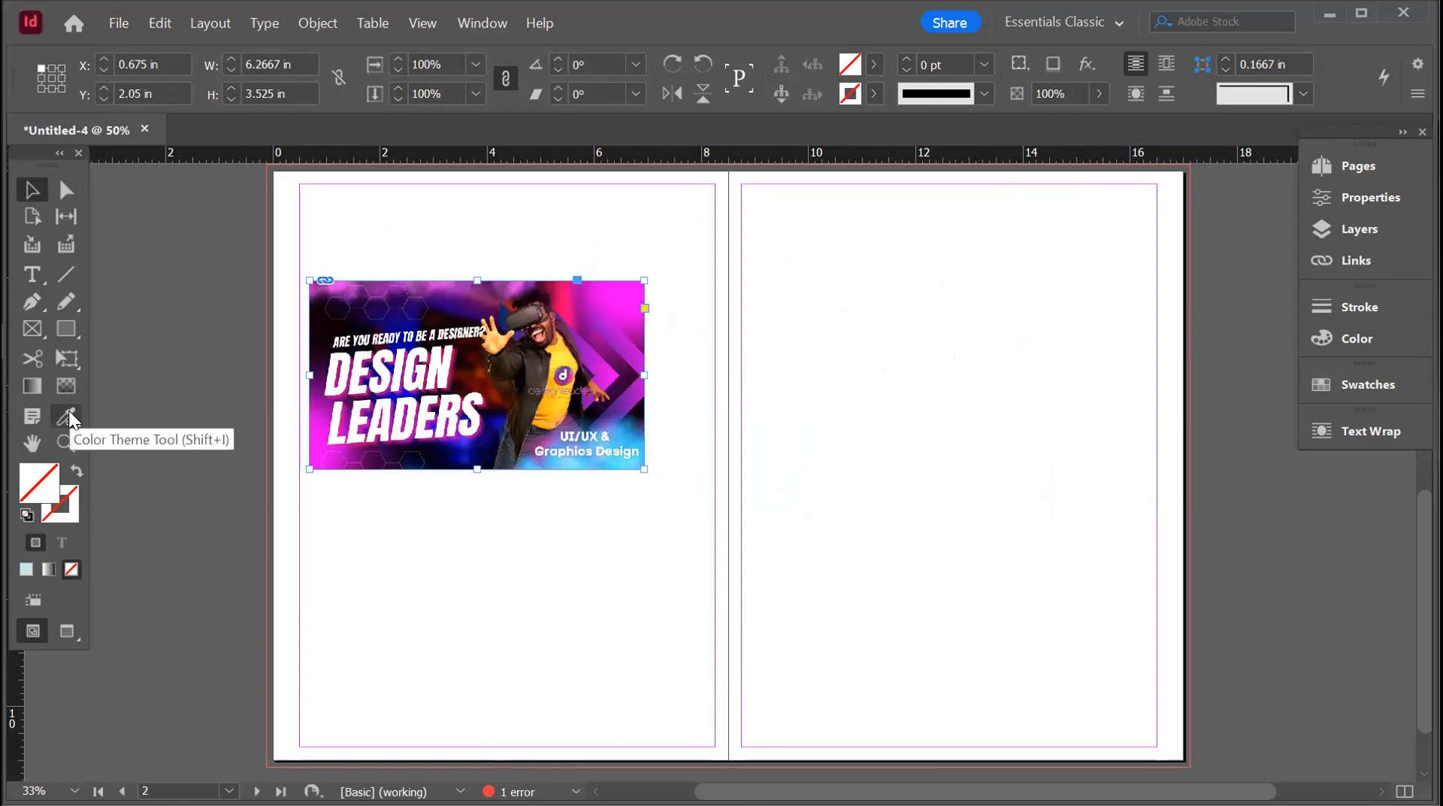
# - Extract a color theme from the placed image with the Color Theme tool and choose the Bright variation
pyautogui.click(68, 415)
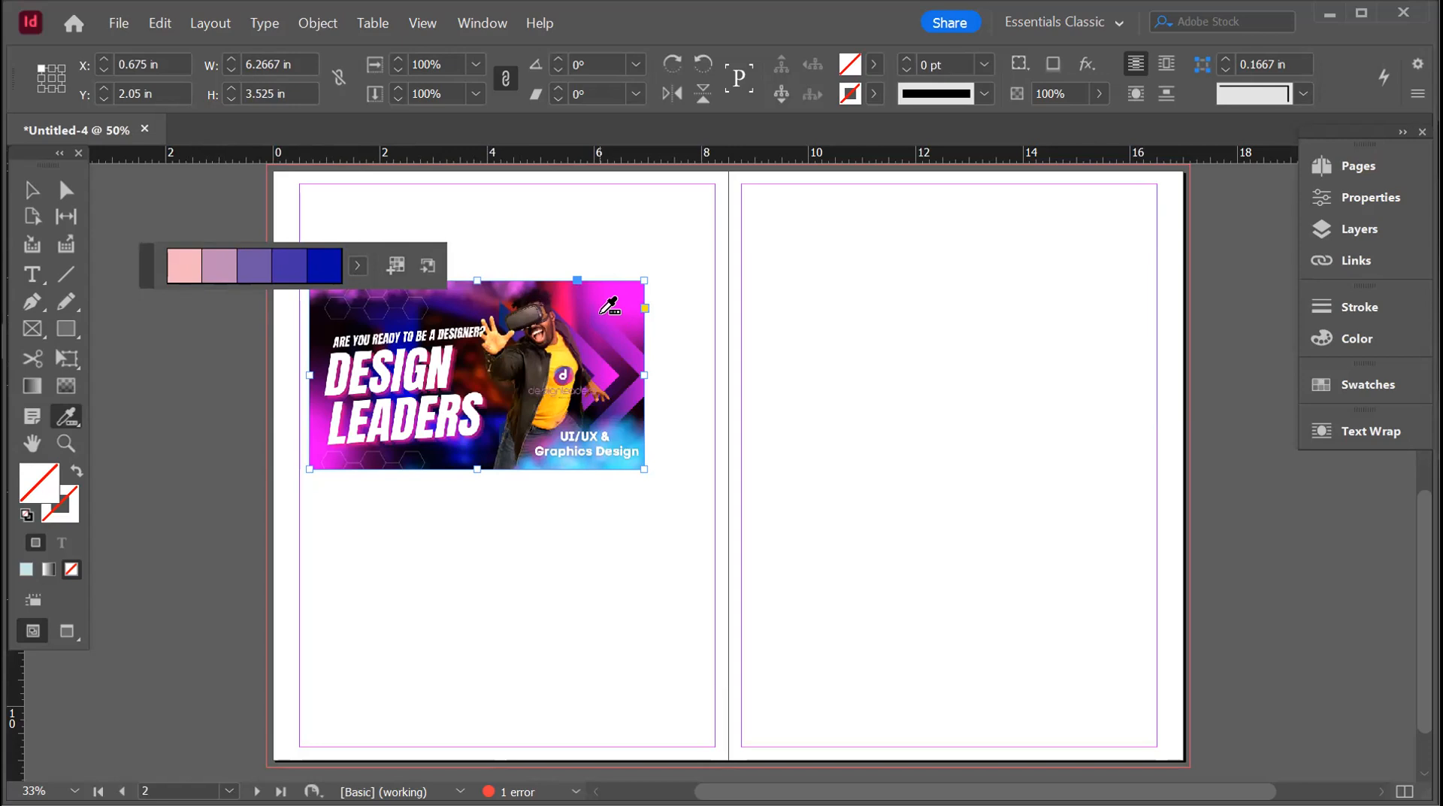
pyautogui.click(473, 385)
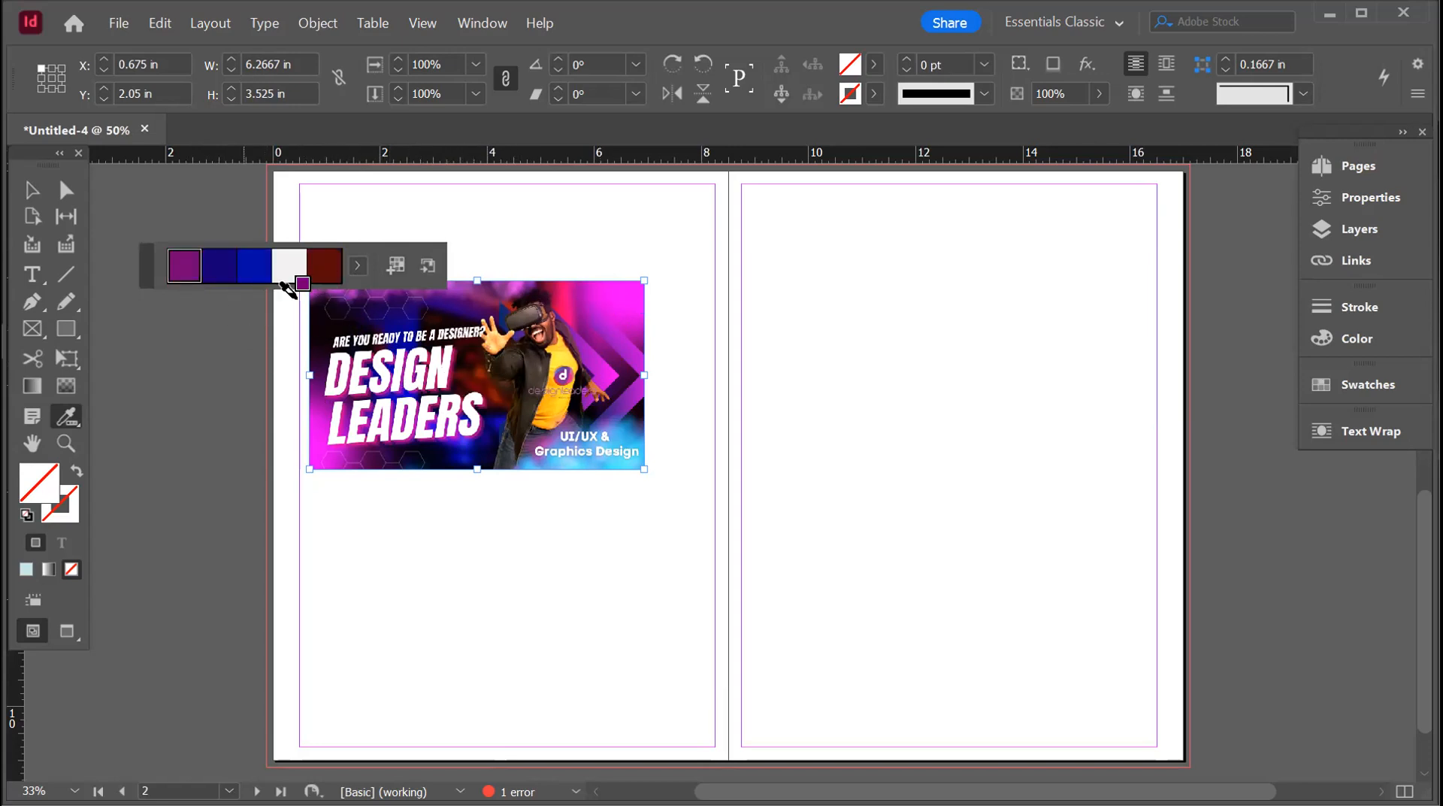
pyautogui.click(354, 267)
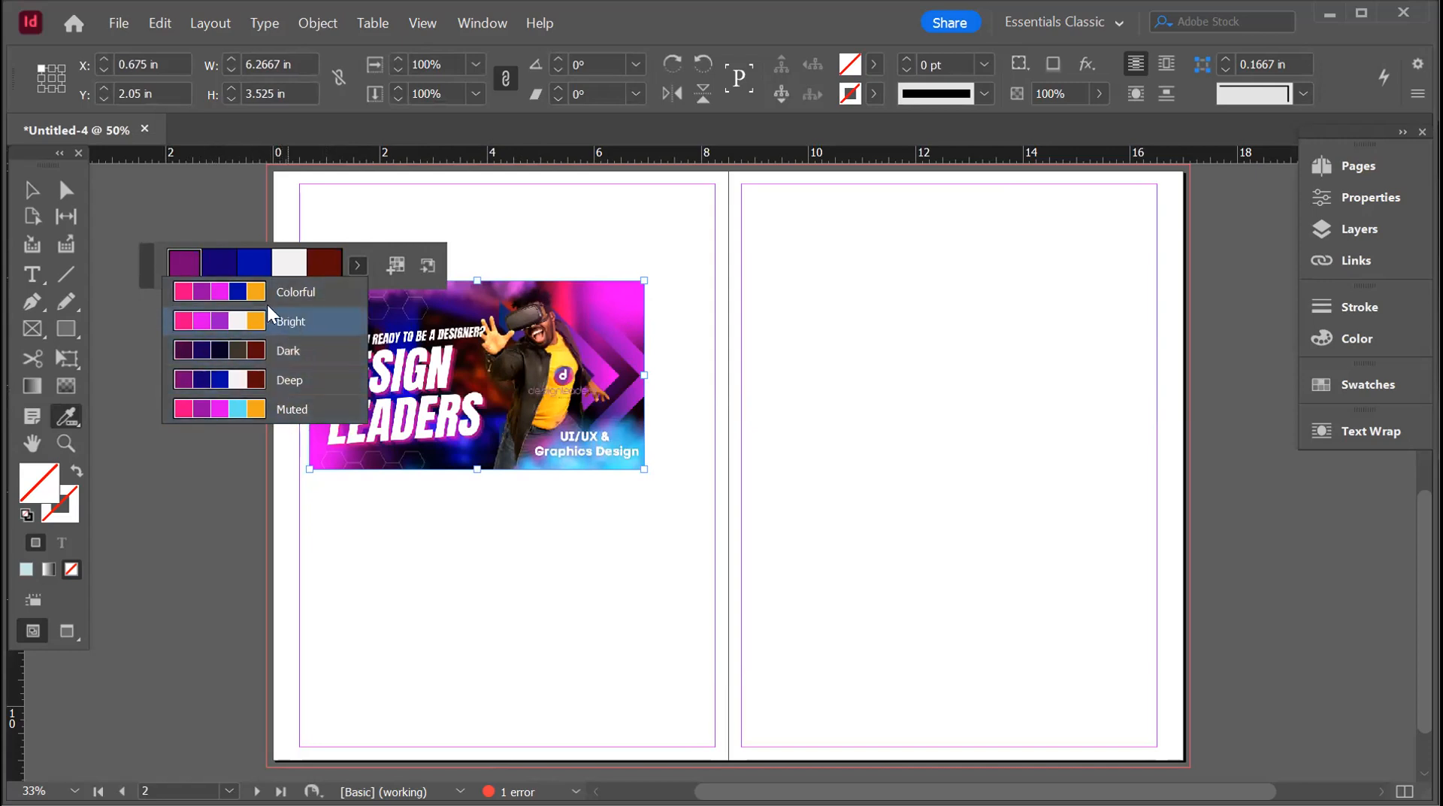
pyautogui.click(304, 318)
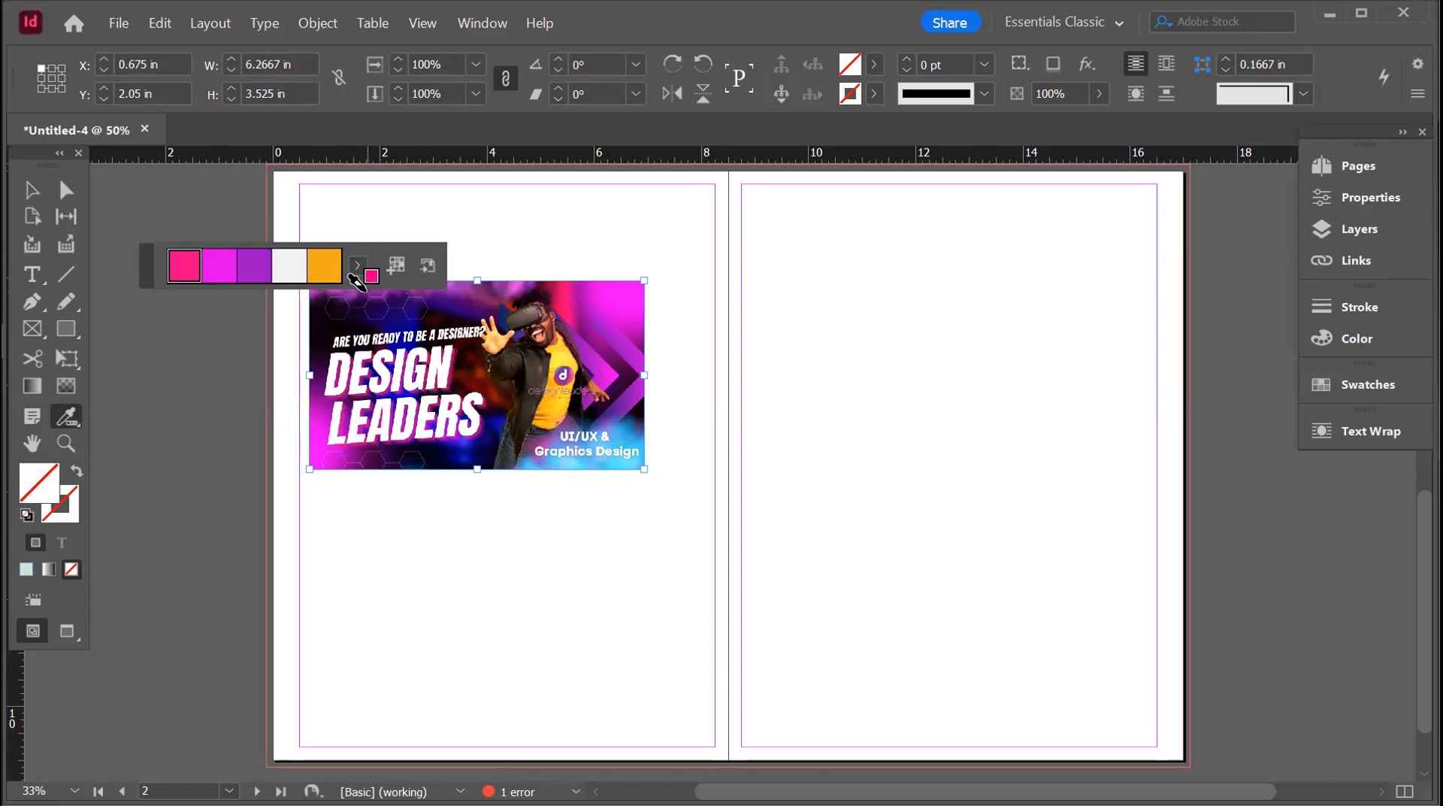
# - Add the extracted Bright color theme to the document's swatches and check its colors in the swatch list
pyautogui.click(874, 64)
pyautogui.scroll(-2, 624, 301)
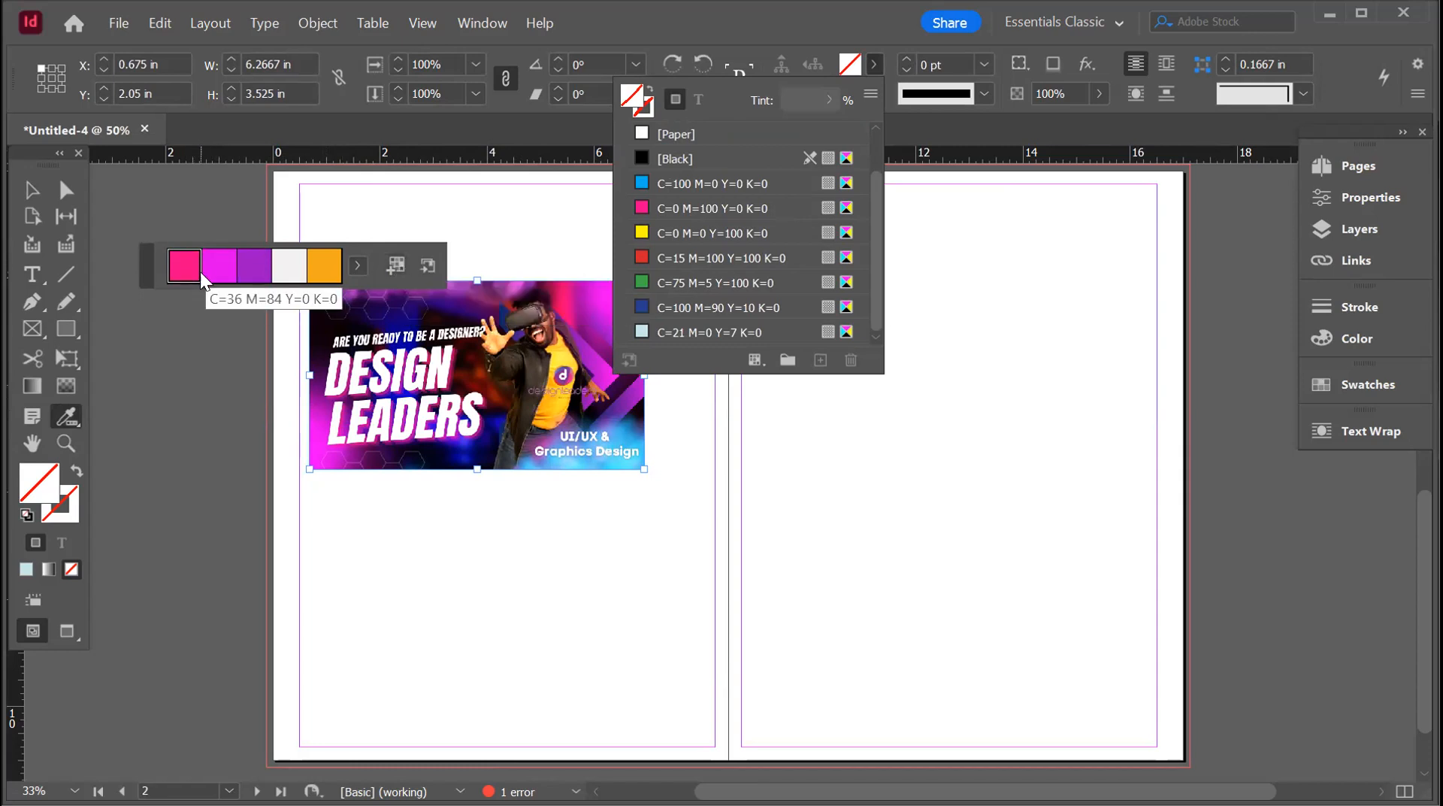
pyautogui.click(393, 265)
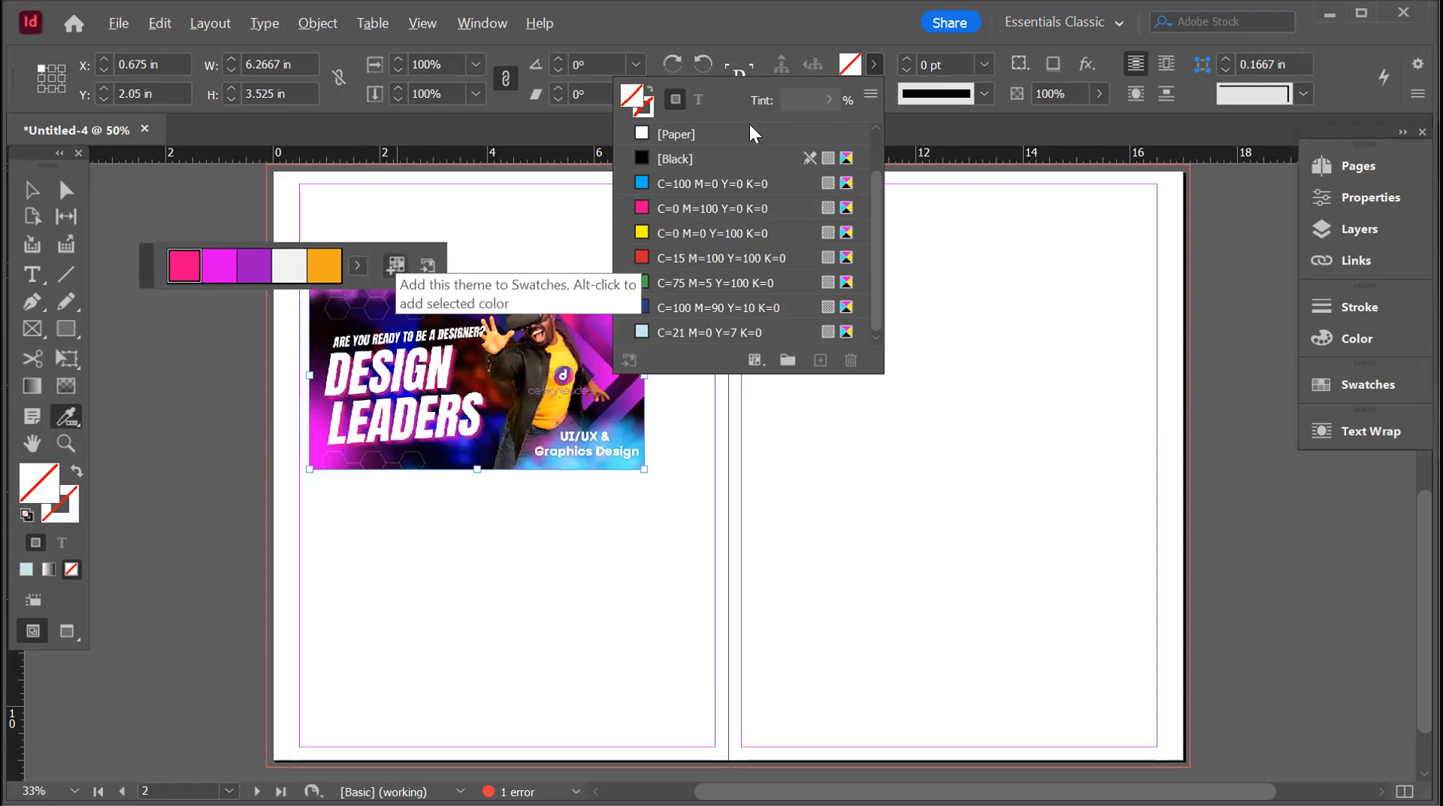
pyautogui.click(872, 66)
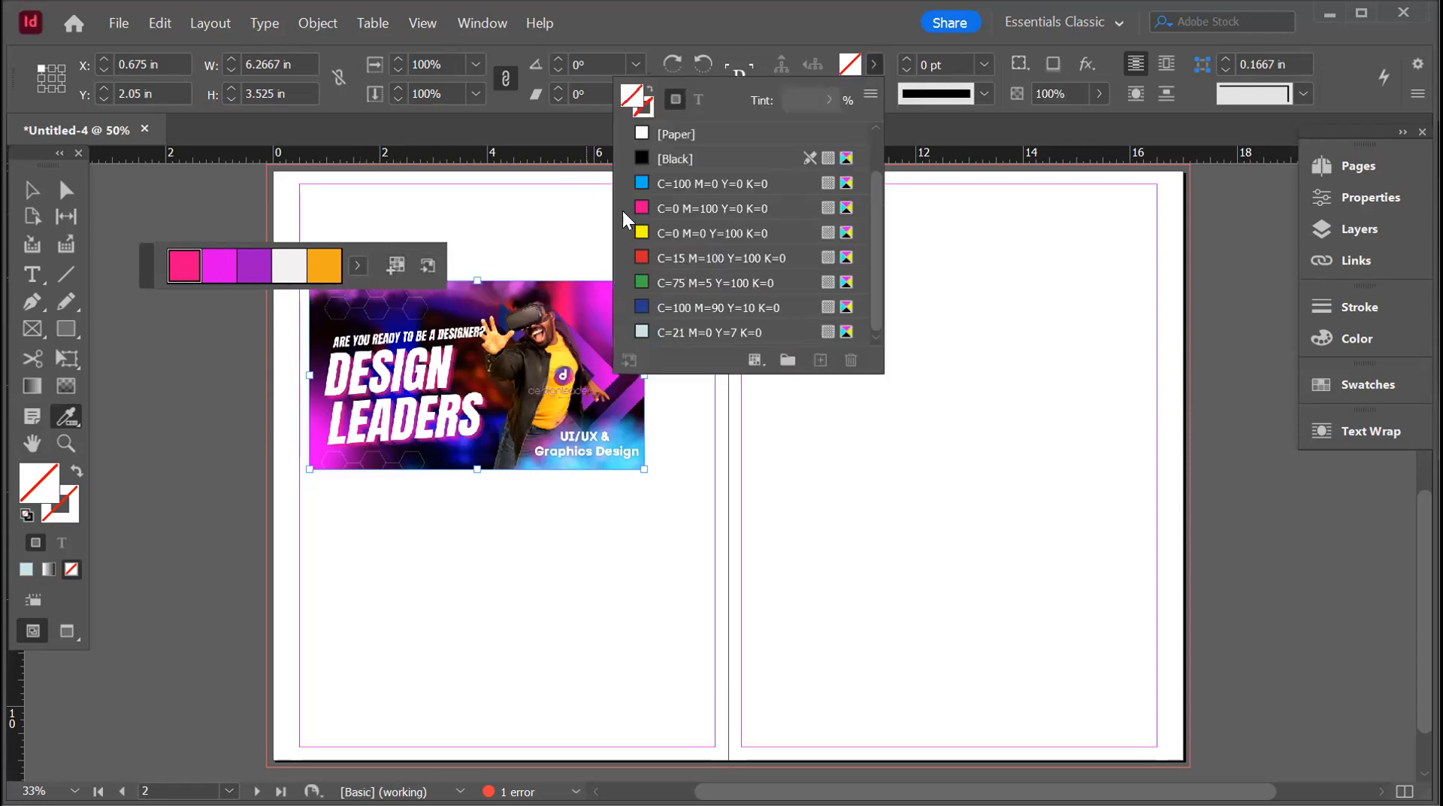
pyautogui.scroll(1, 747, 278)
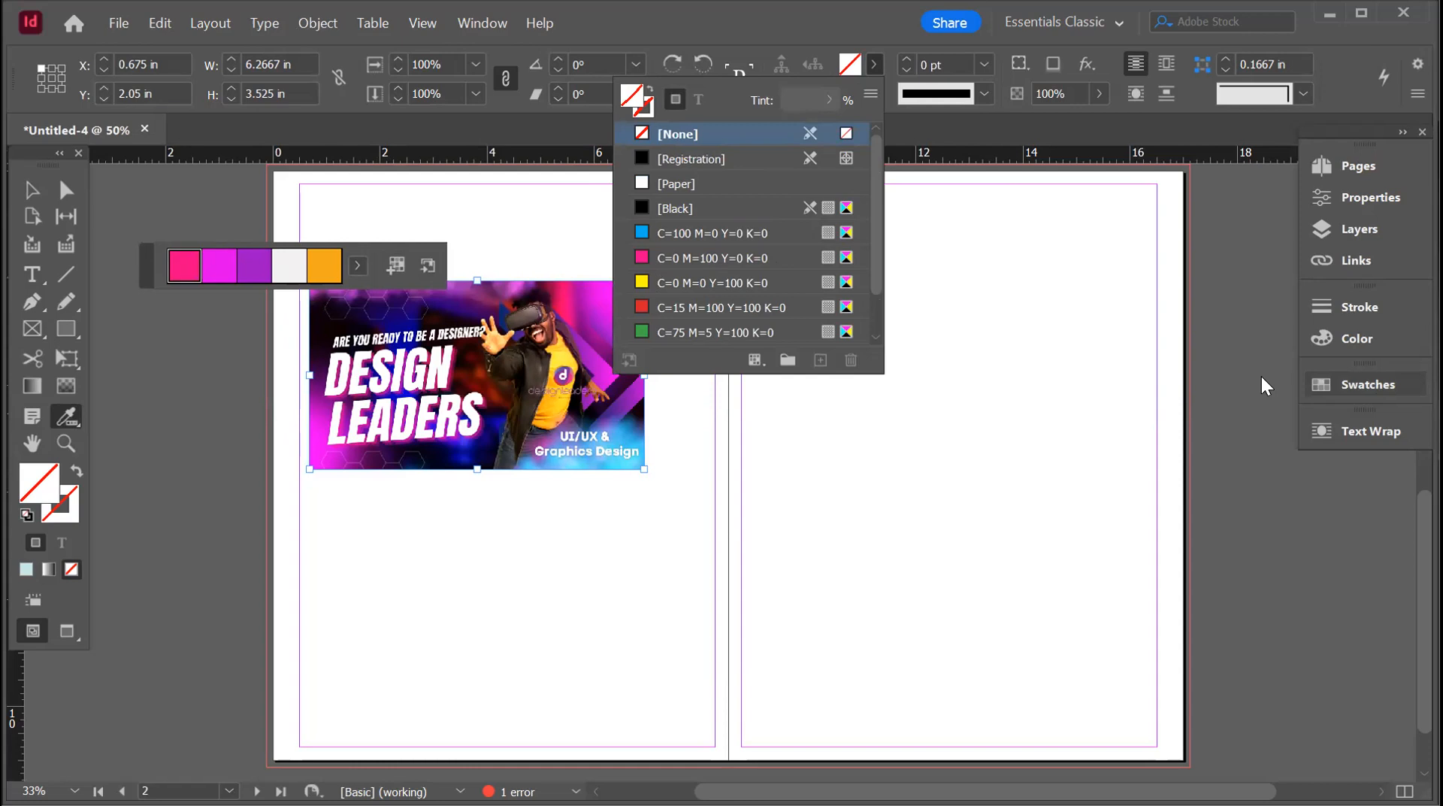
pyautogui.click(1374, 390)
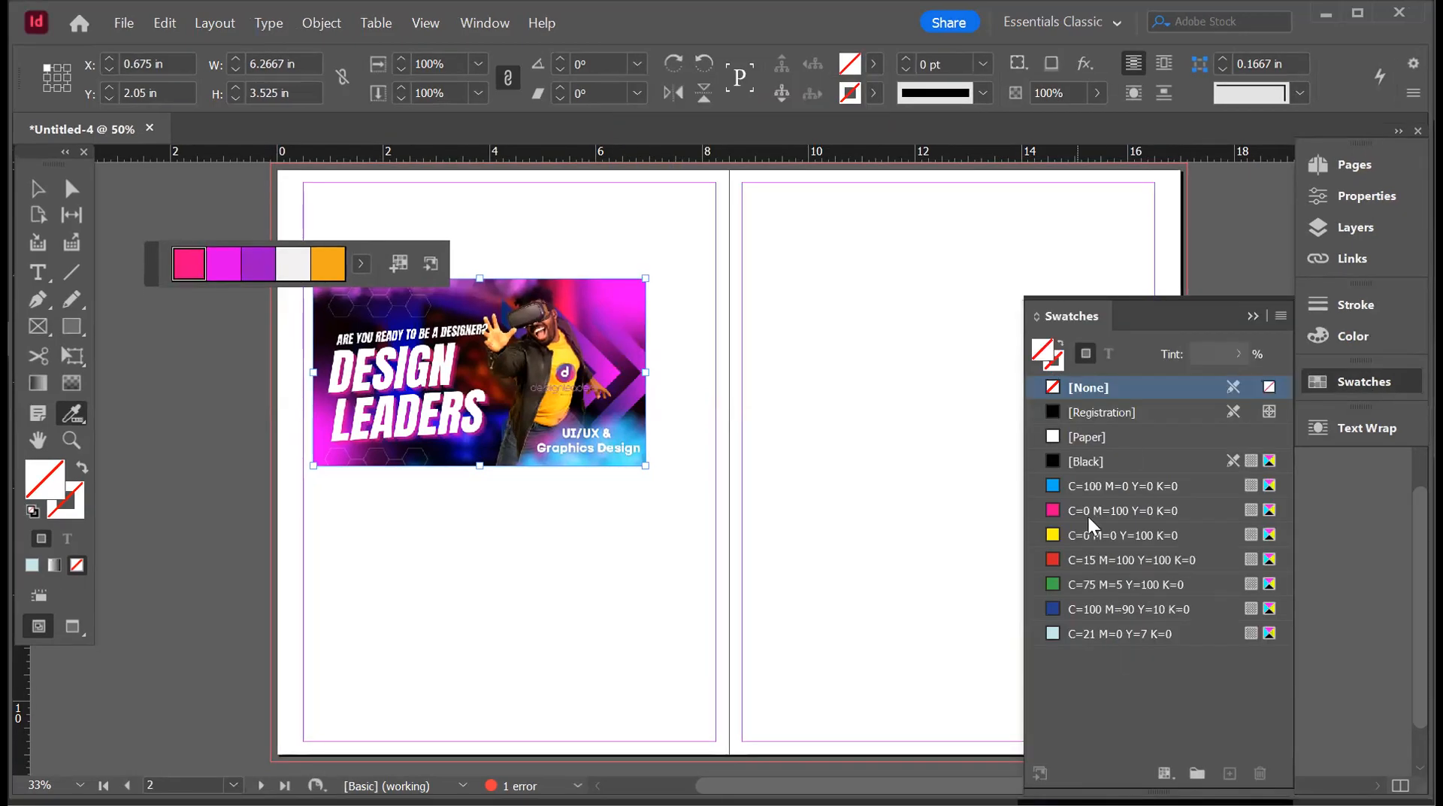
pyautogui.click(399, 261)
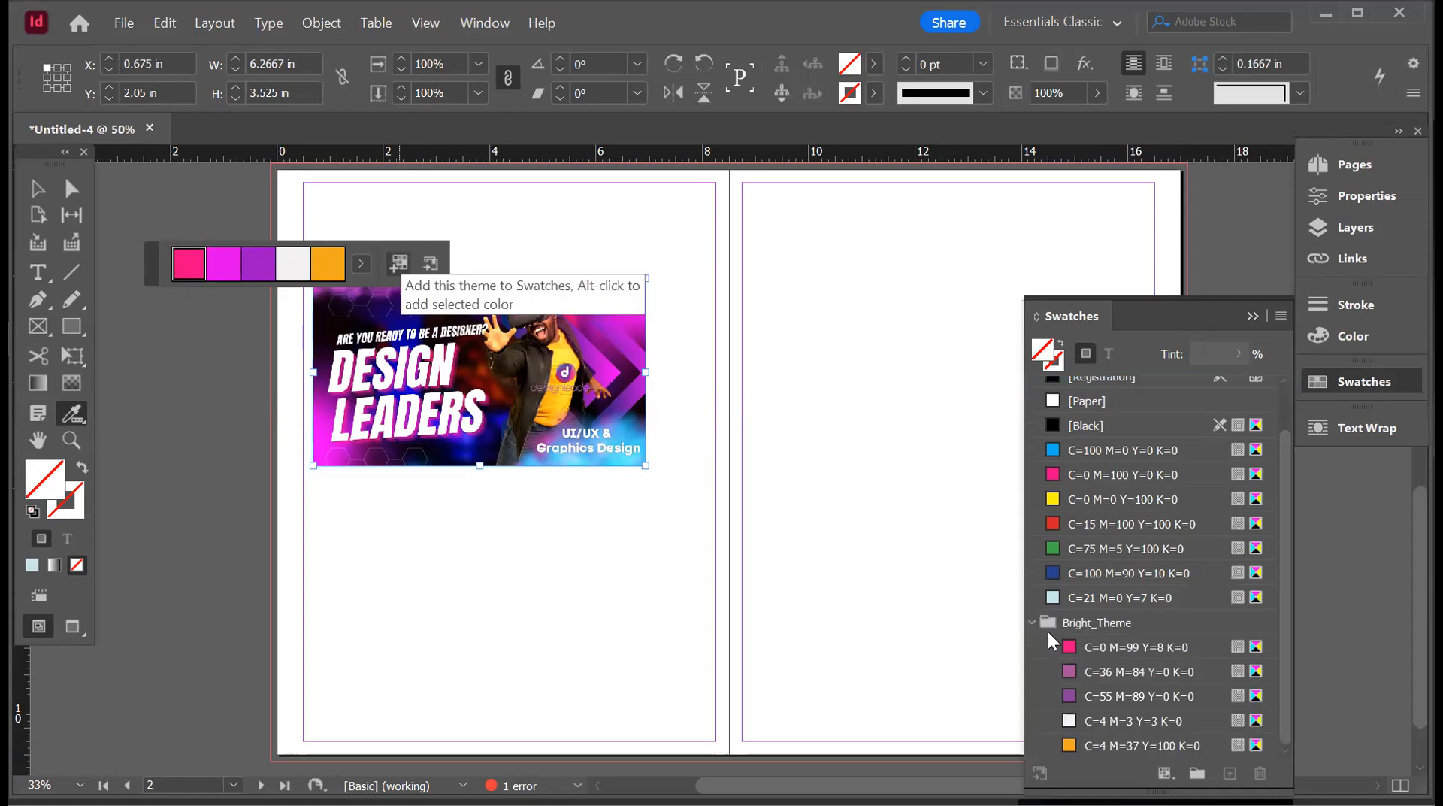
pyautogui.scroll(1, 1030, 619)
pyautogui.scroll(-1, 1042, 640)
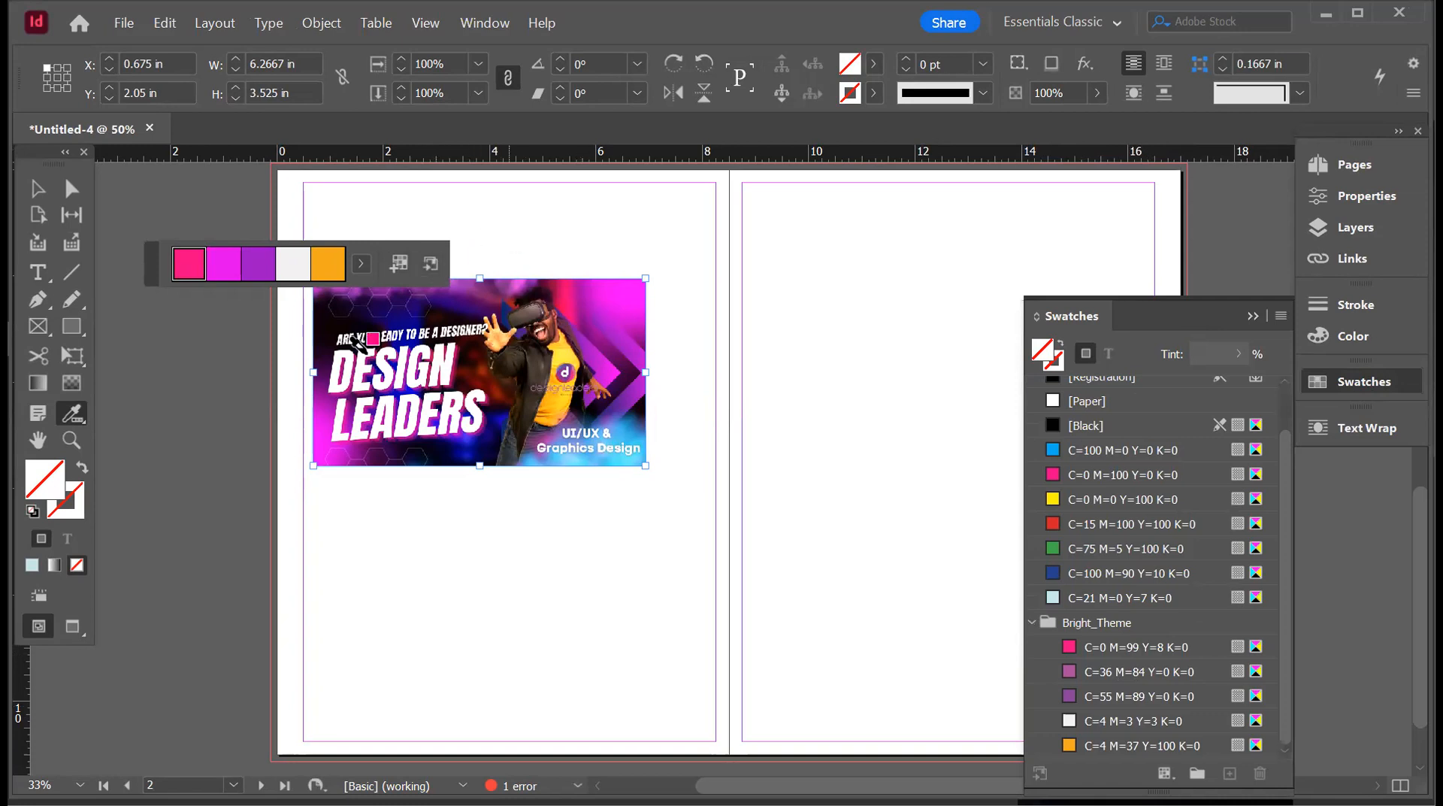
# - Delete the placed Design Leaders image from the left page
pyautogui.press('v')
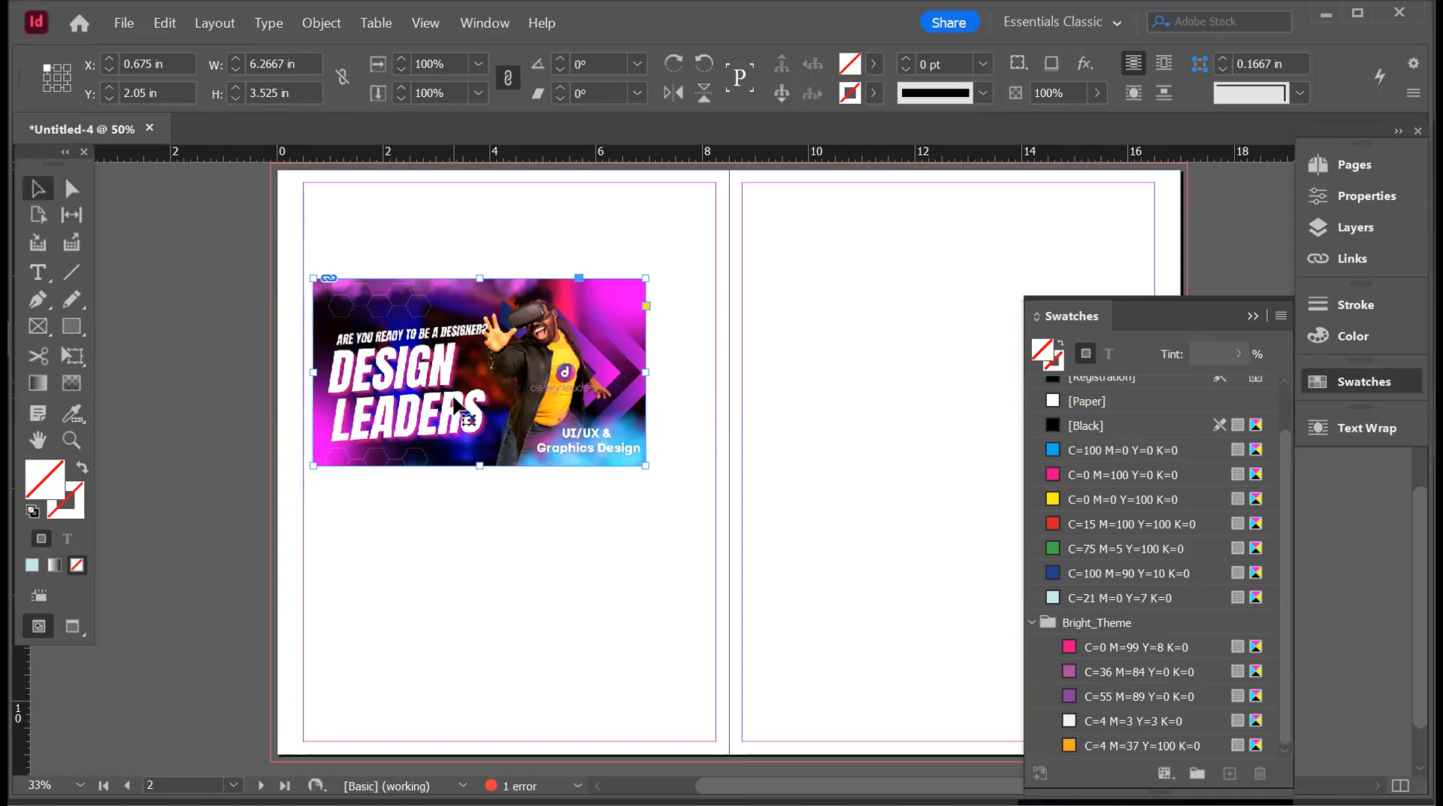
pyautogui.press('Delete')
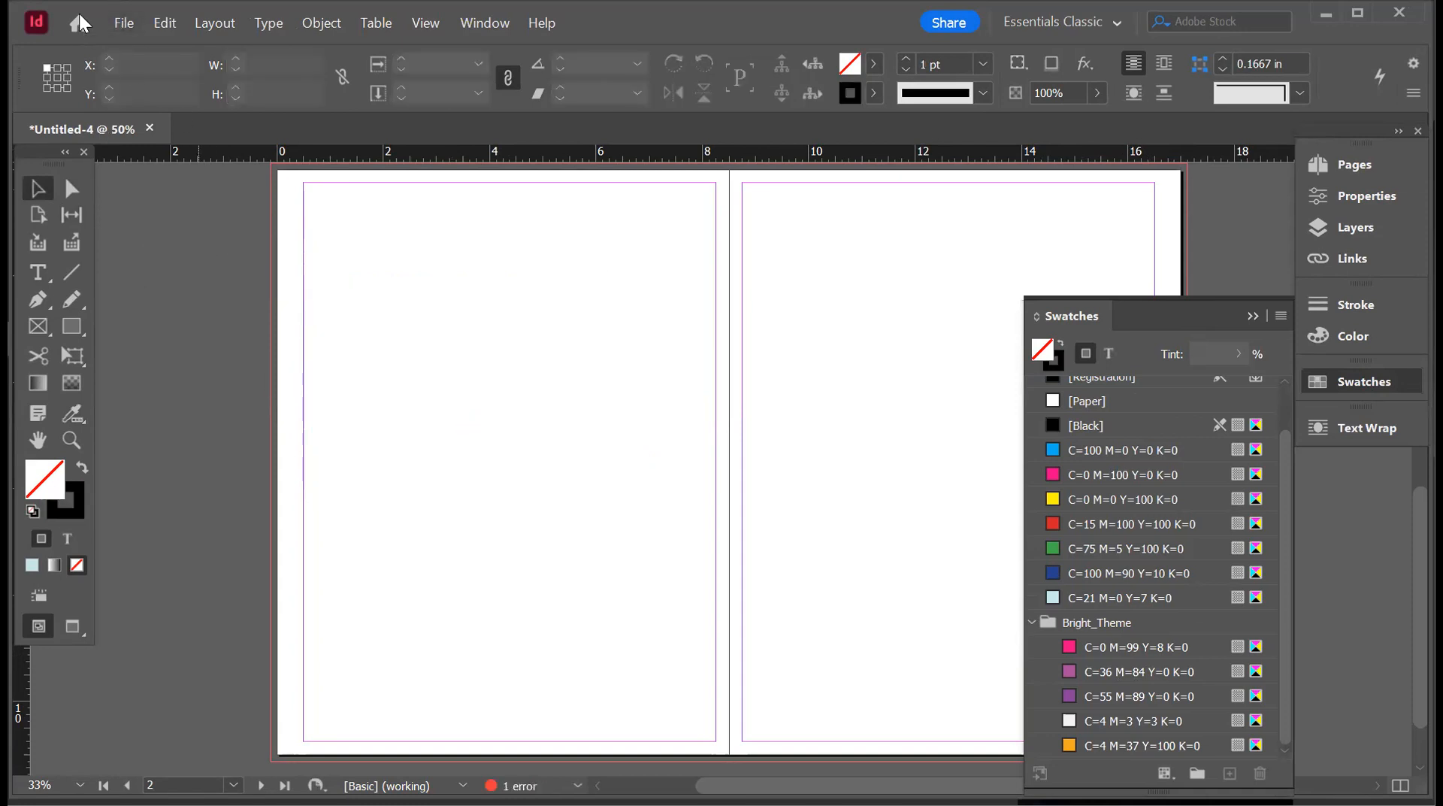
# - Place the Statue of Liberty photo from Downloads on the left page at about 4.8 × 7.2 in
pyautogui.click(122, 23)
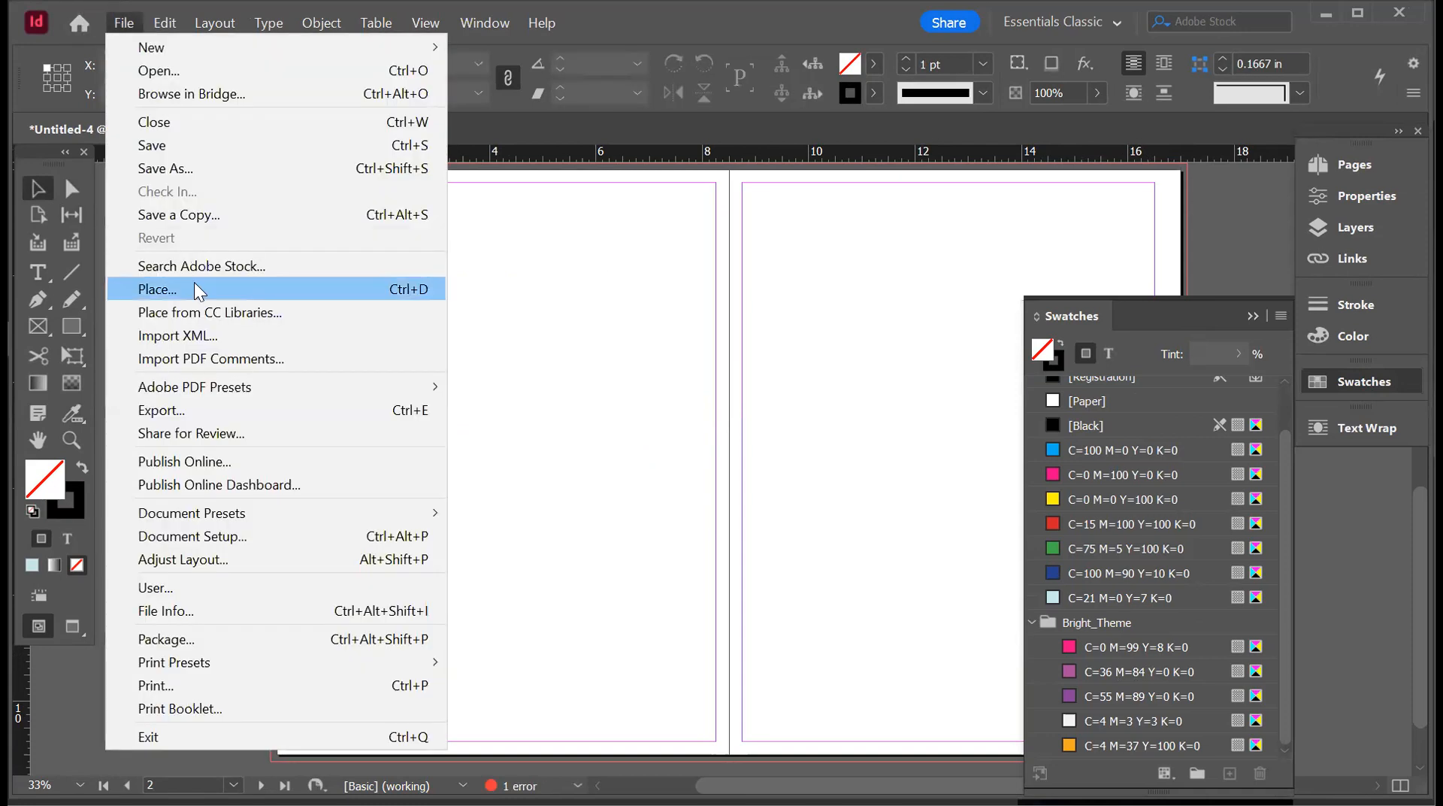
pyautogui.click(194, 283)
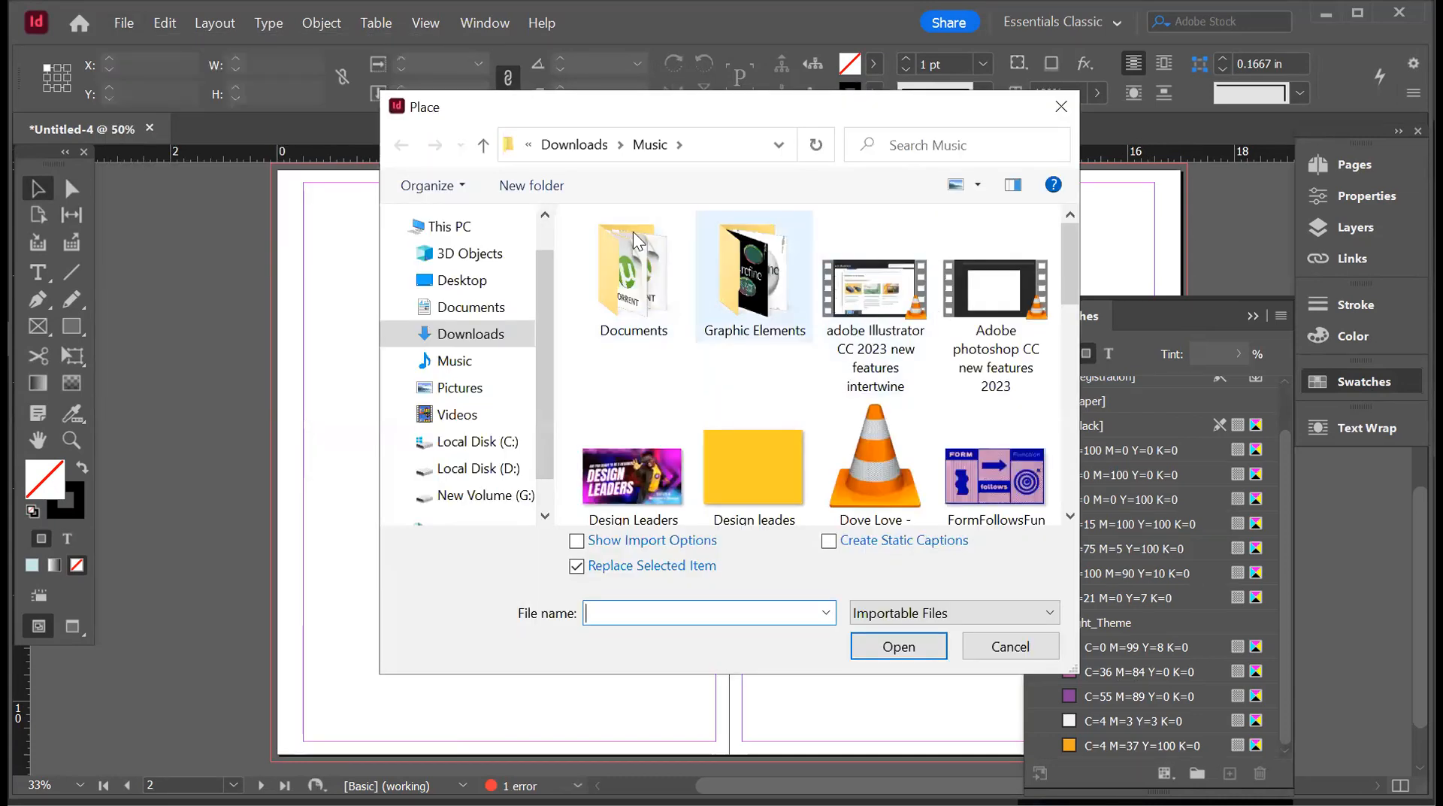
pyautogui.click(496, 334)
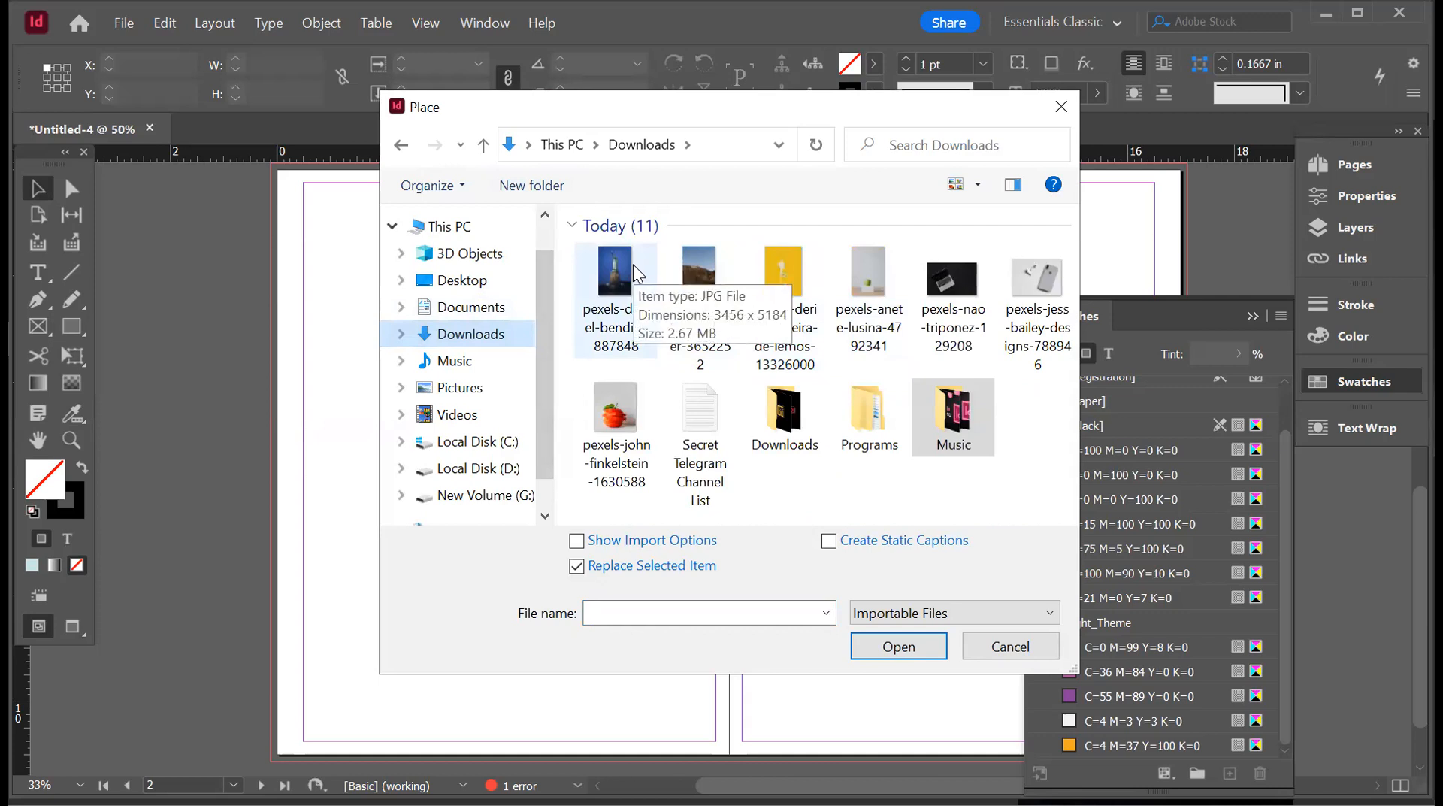
pyautogui.click(782, 276)
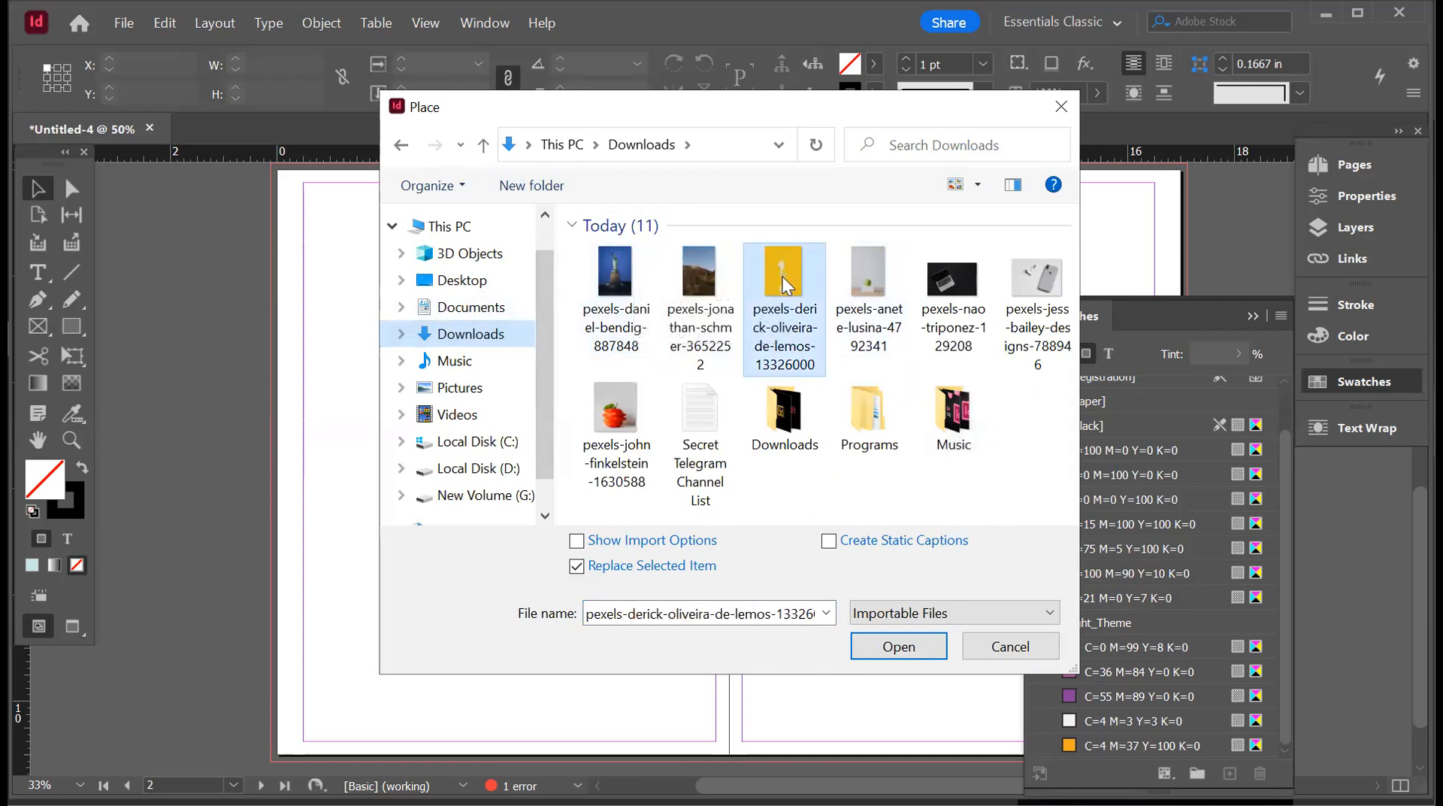
pyautogui.click(615, 279)
pyautogui.click(894, 646)
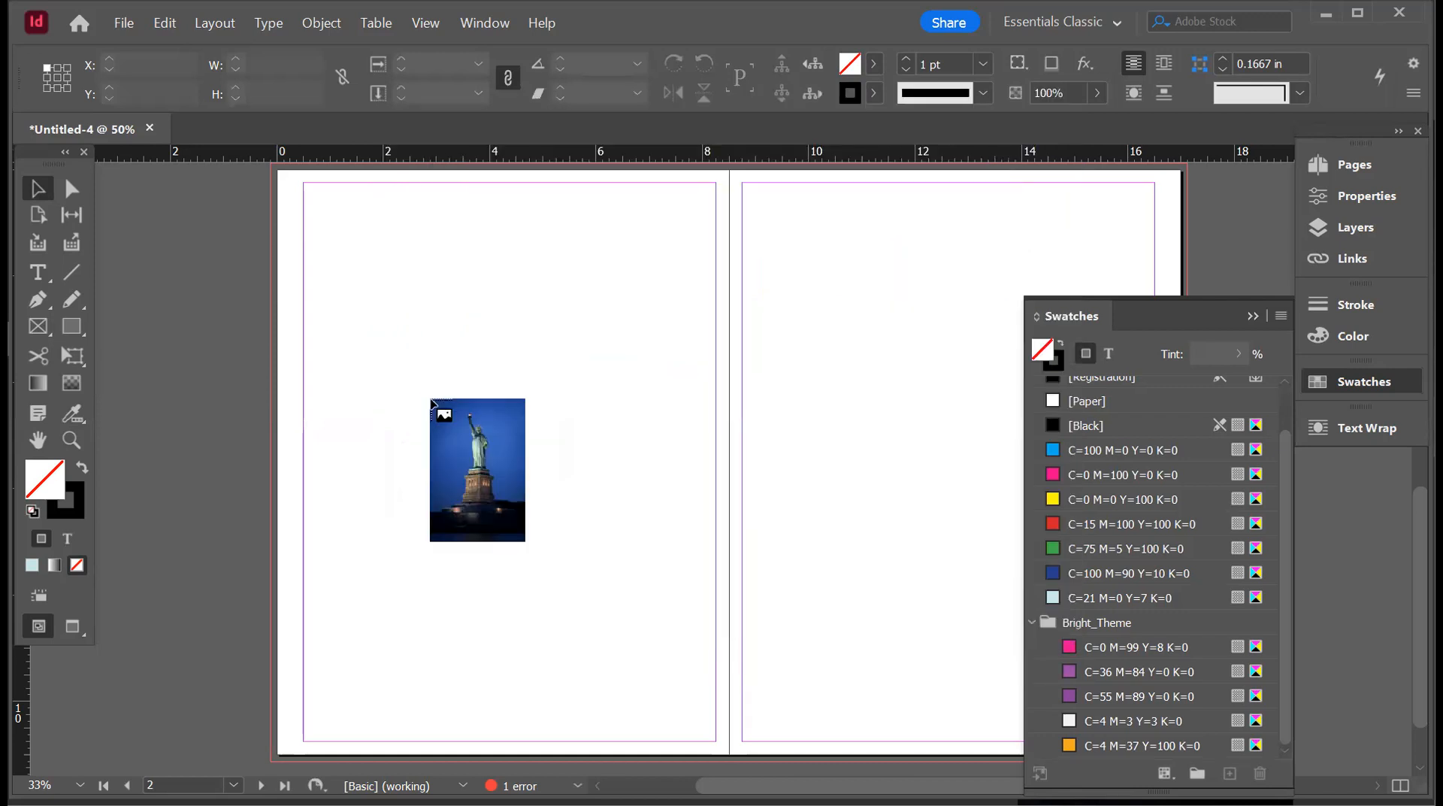
pyautogui.moveTo(357, 278); pyautogui.dragTo(610, 516)
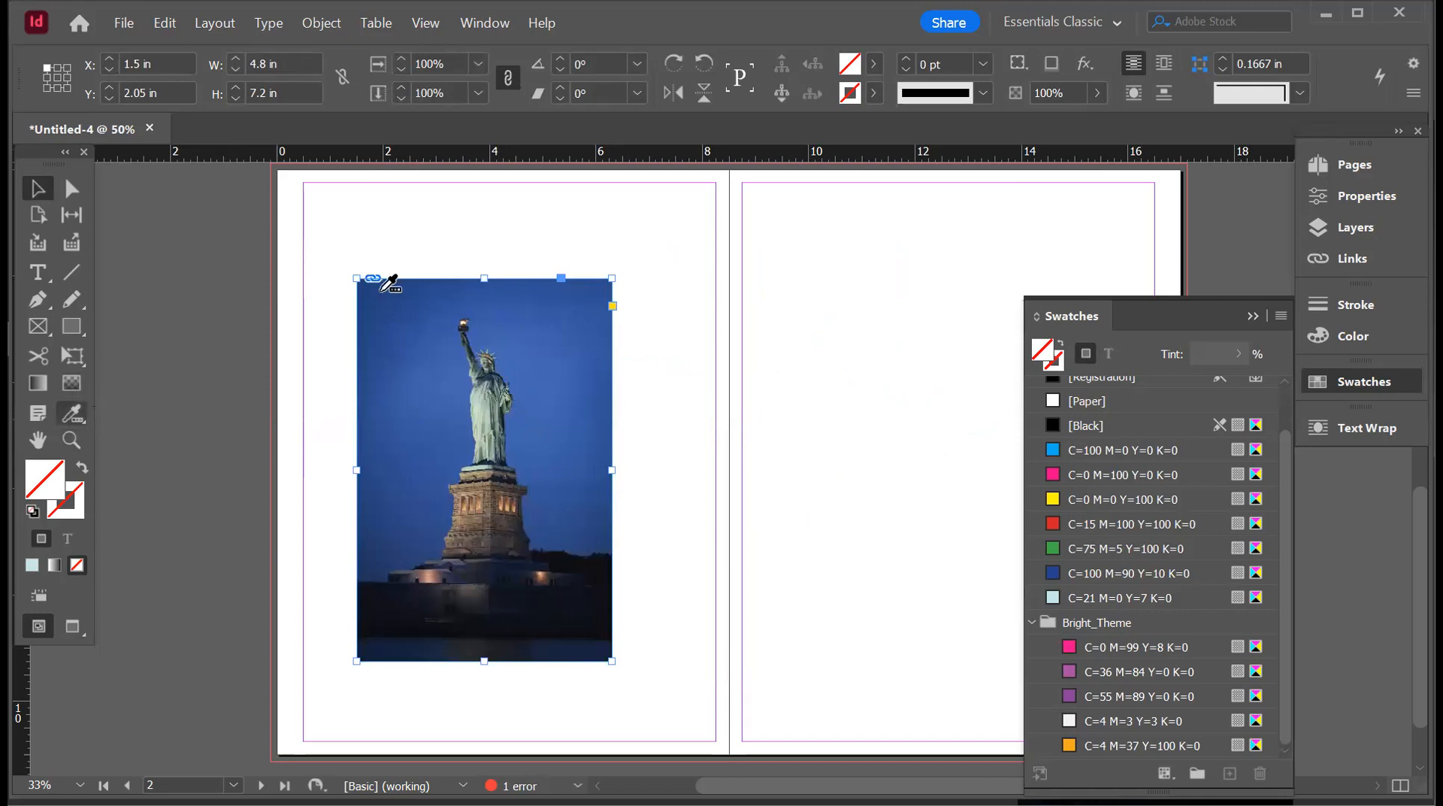
# - Extract a color theme from the Statue of Liberty photo, choose the Deep variation and add it to the swatches, keeping the theme groups collapsed
pyautogui.hotkey('shift', 'i')
pyautogui.click(406, 339)
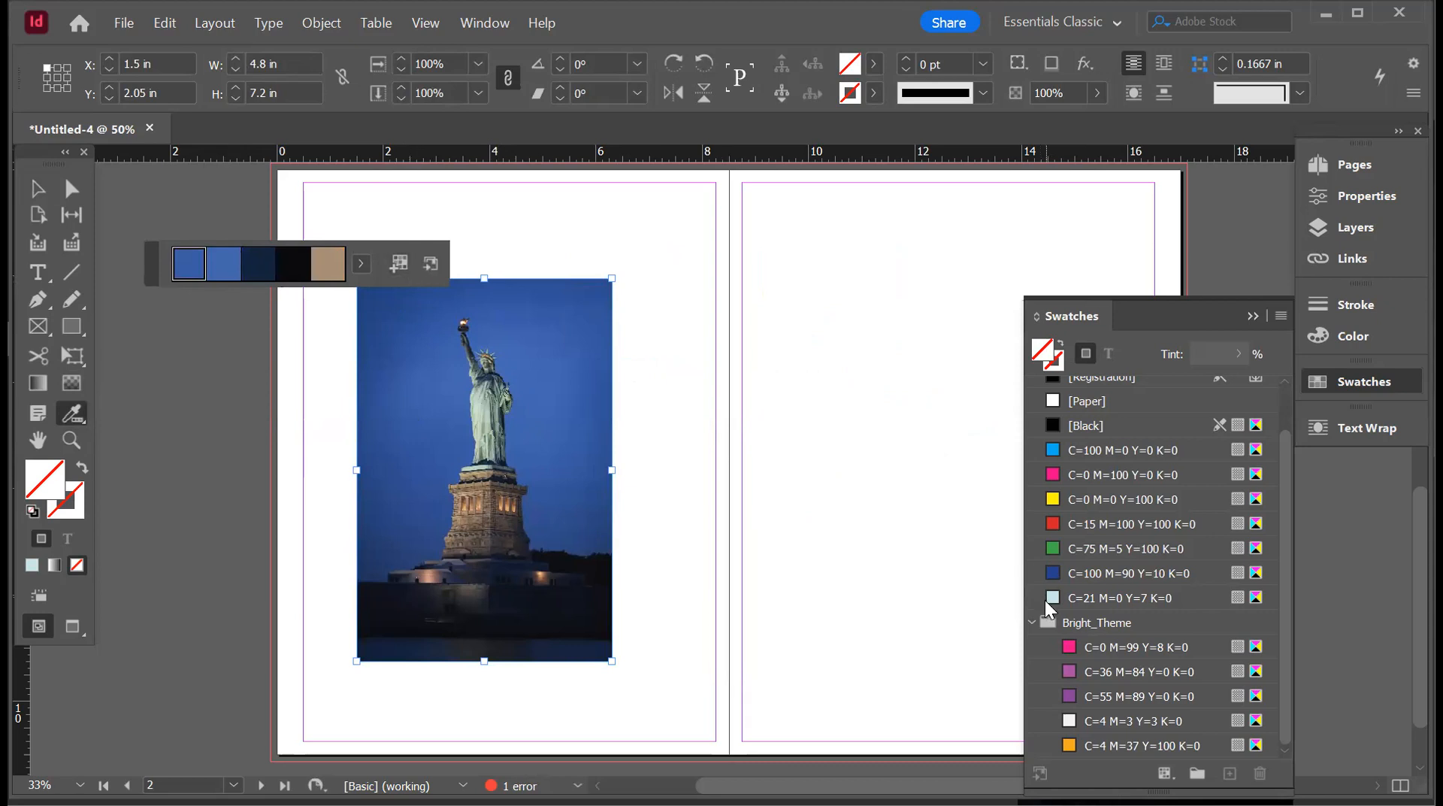
pyautogui.click(1034, 622)
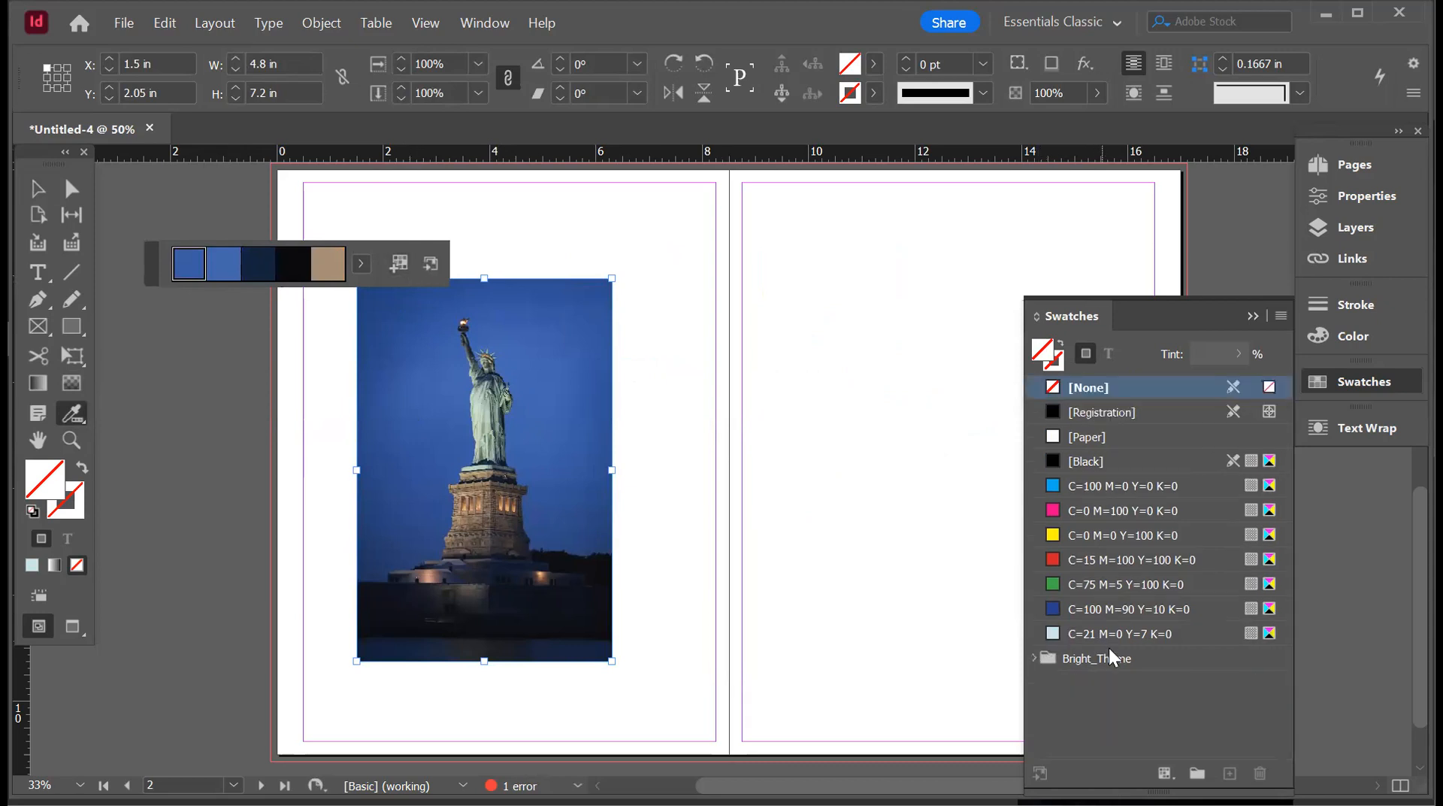
pyautogui.click(363, 269)
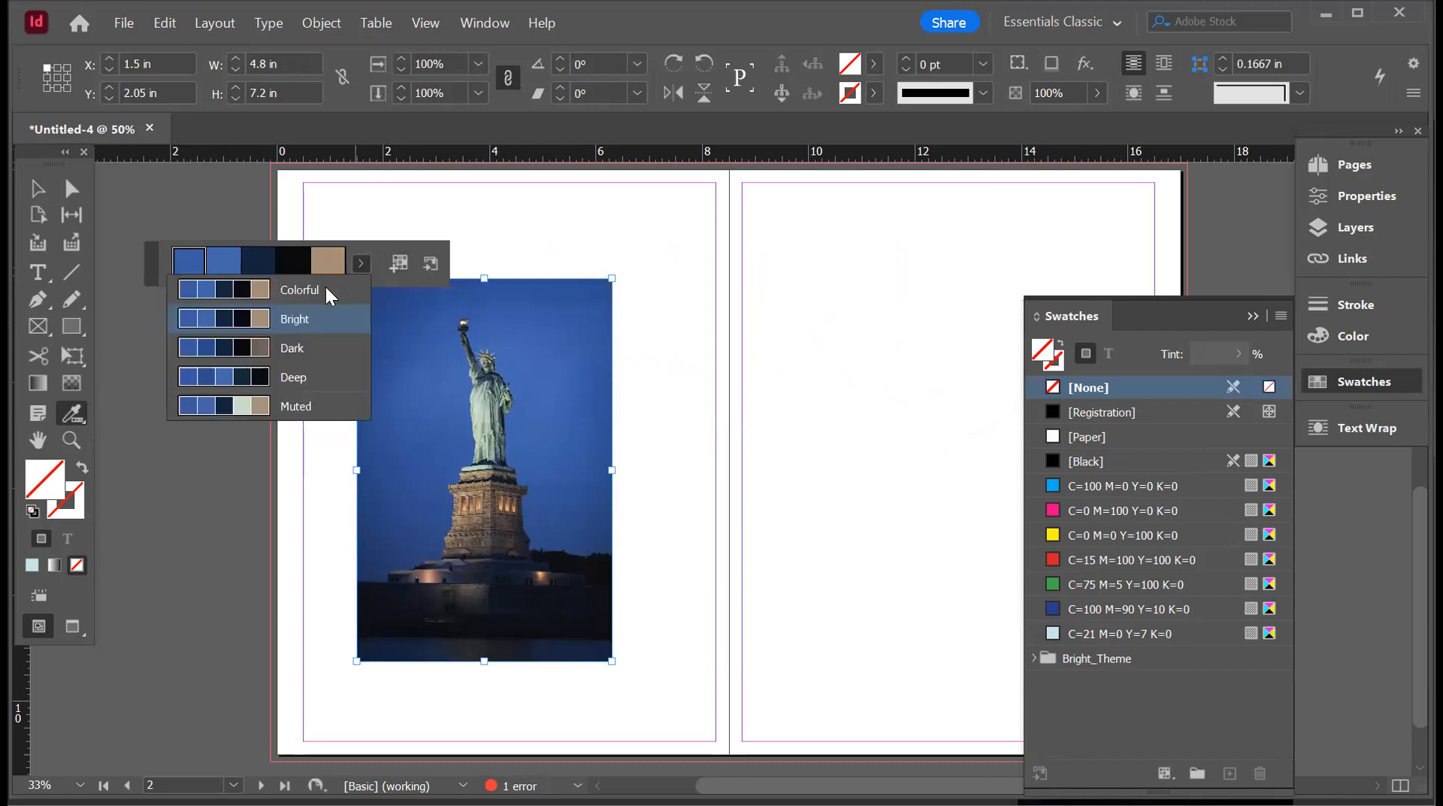
pyautogui.click(308, 389)
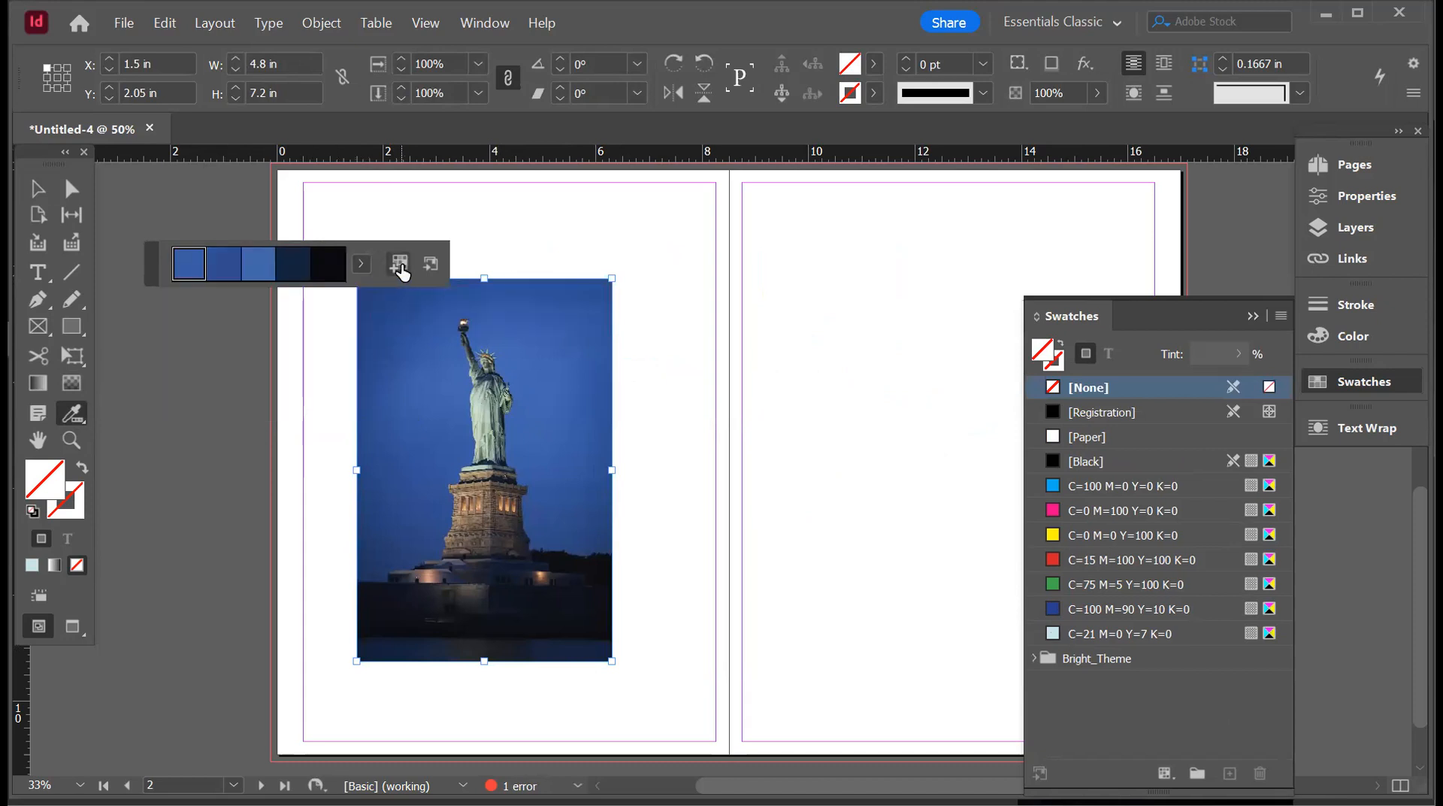
pyautogui.click(400, 268)
pyautogui.click(1033, 622)
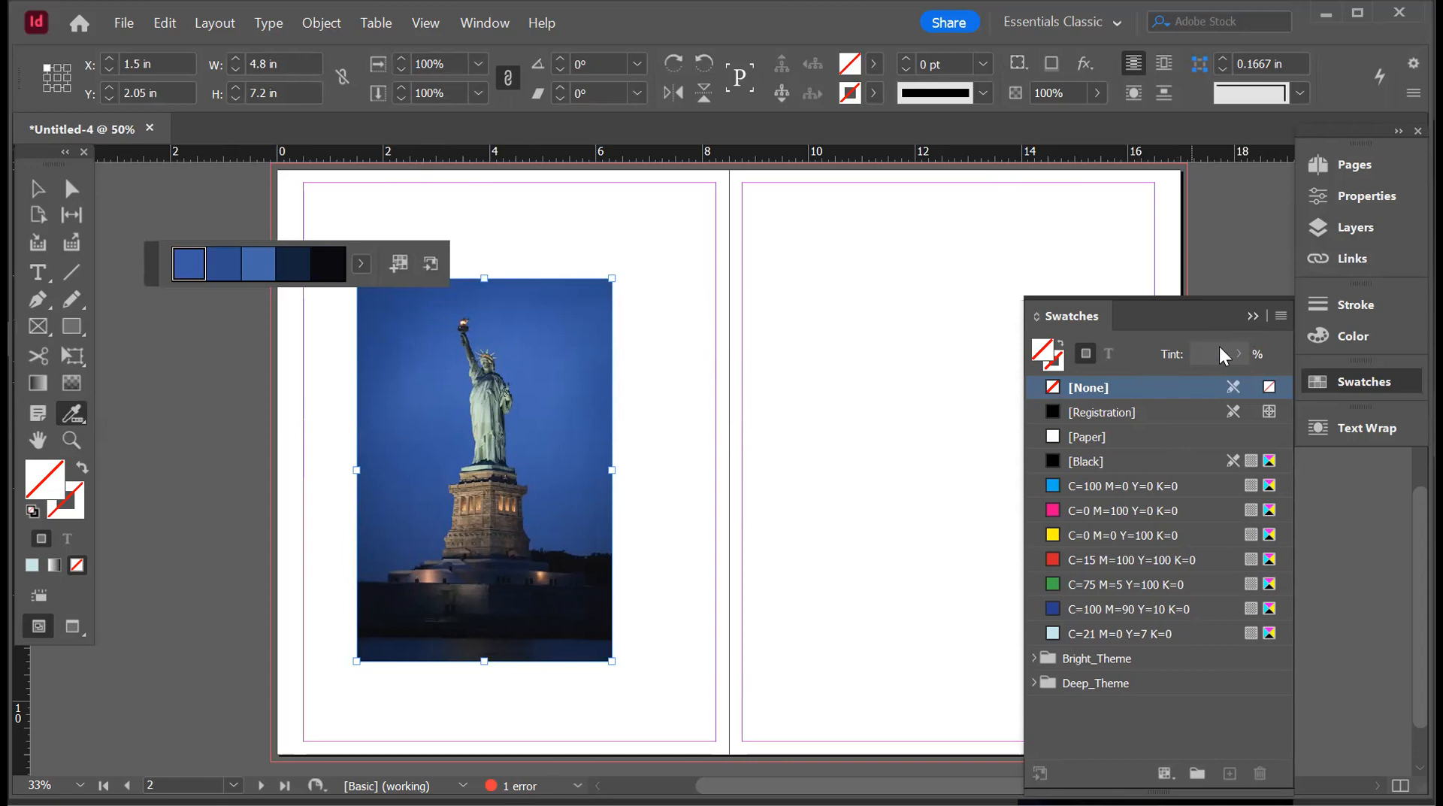
pyautogui.click(1281, 319)
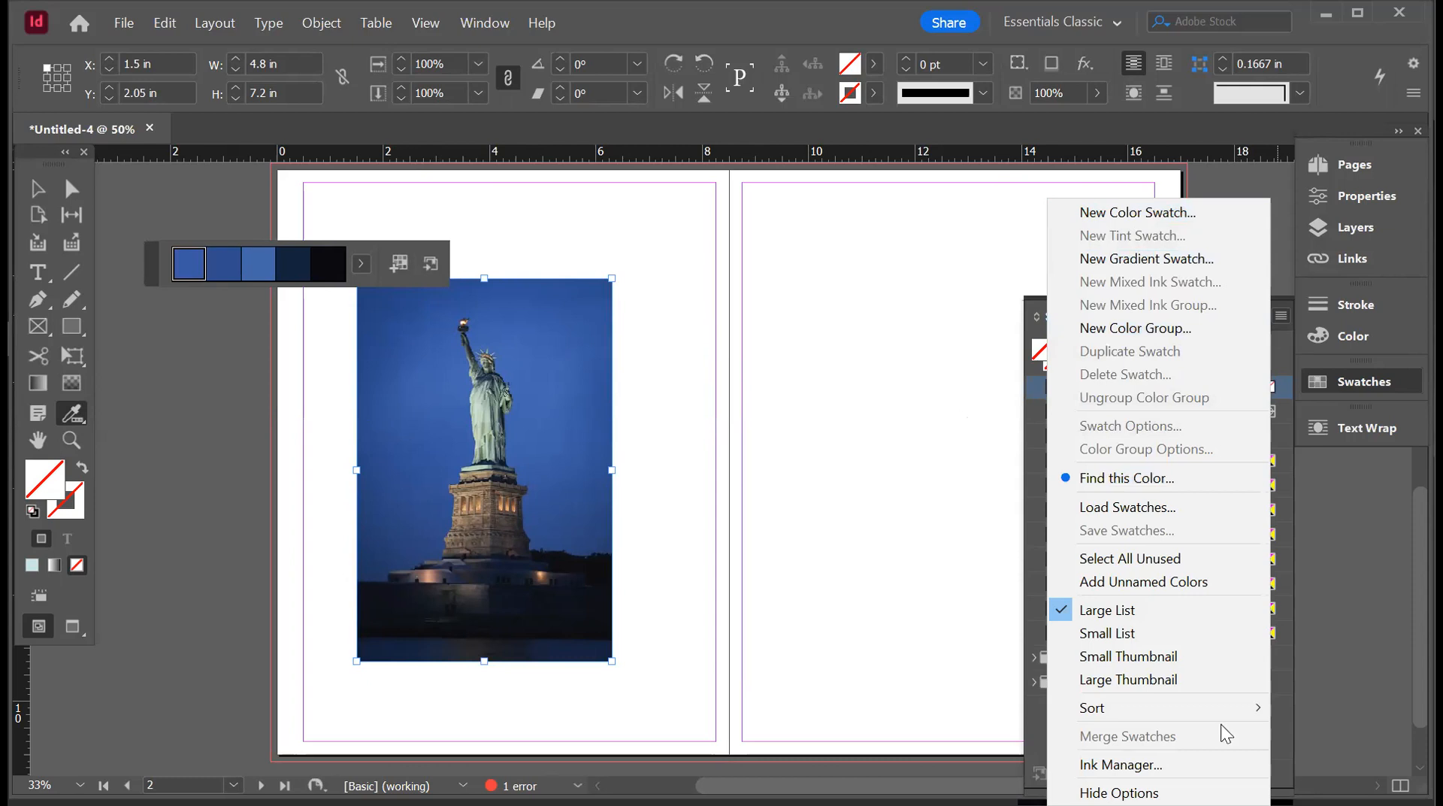
pyautogui.press('Escape')
pyautogui.click(1164, 773)
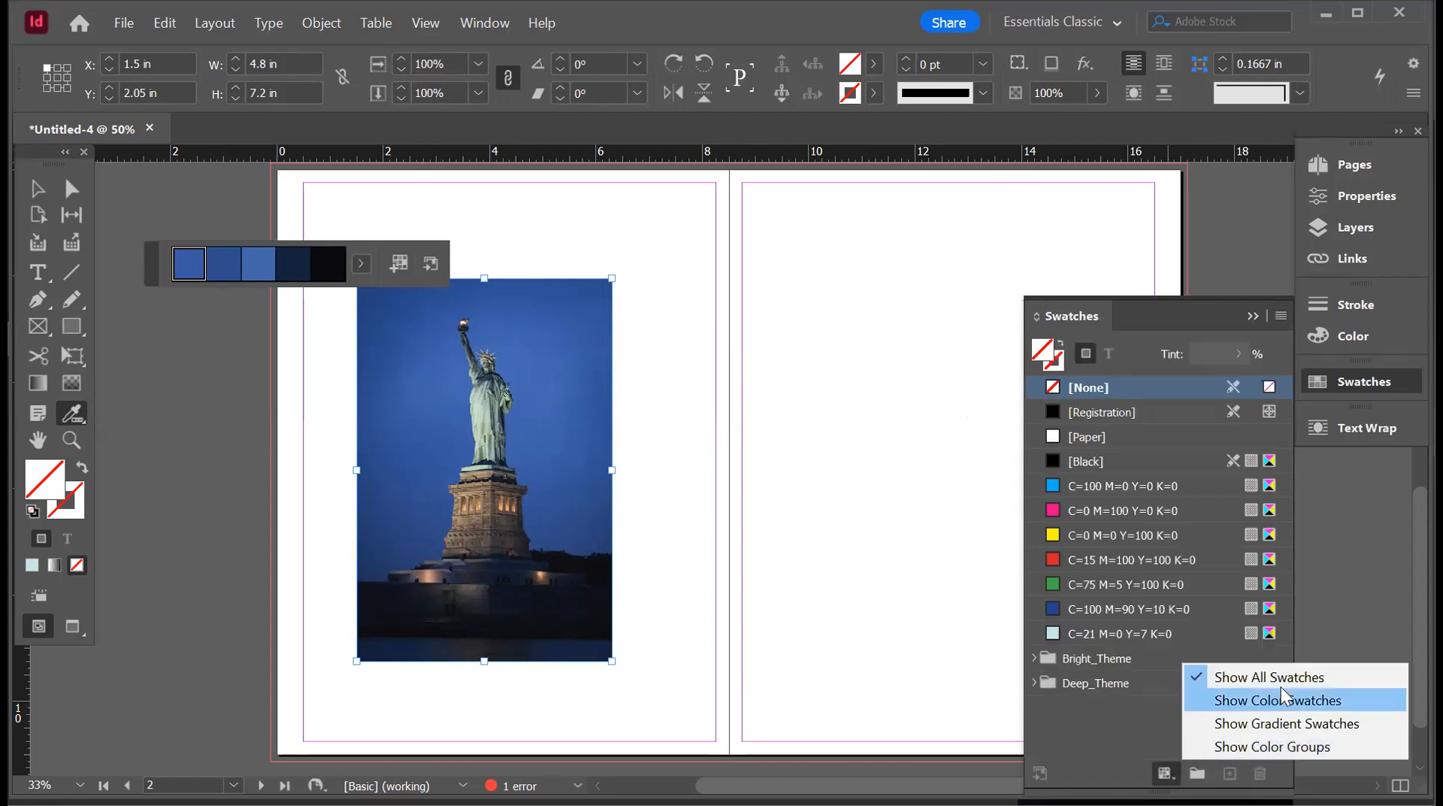
pyautogui.click(1112, 753)
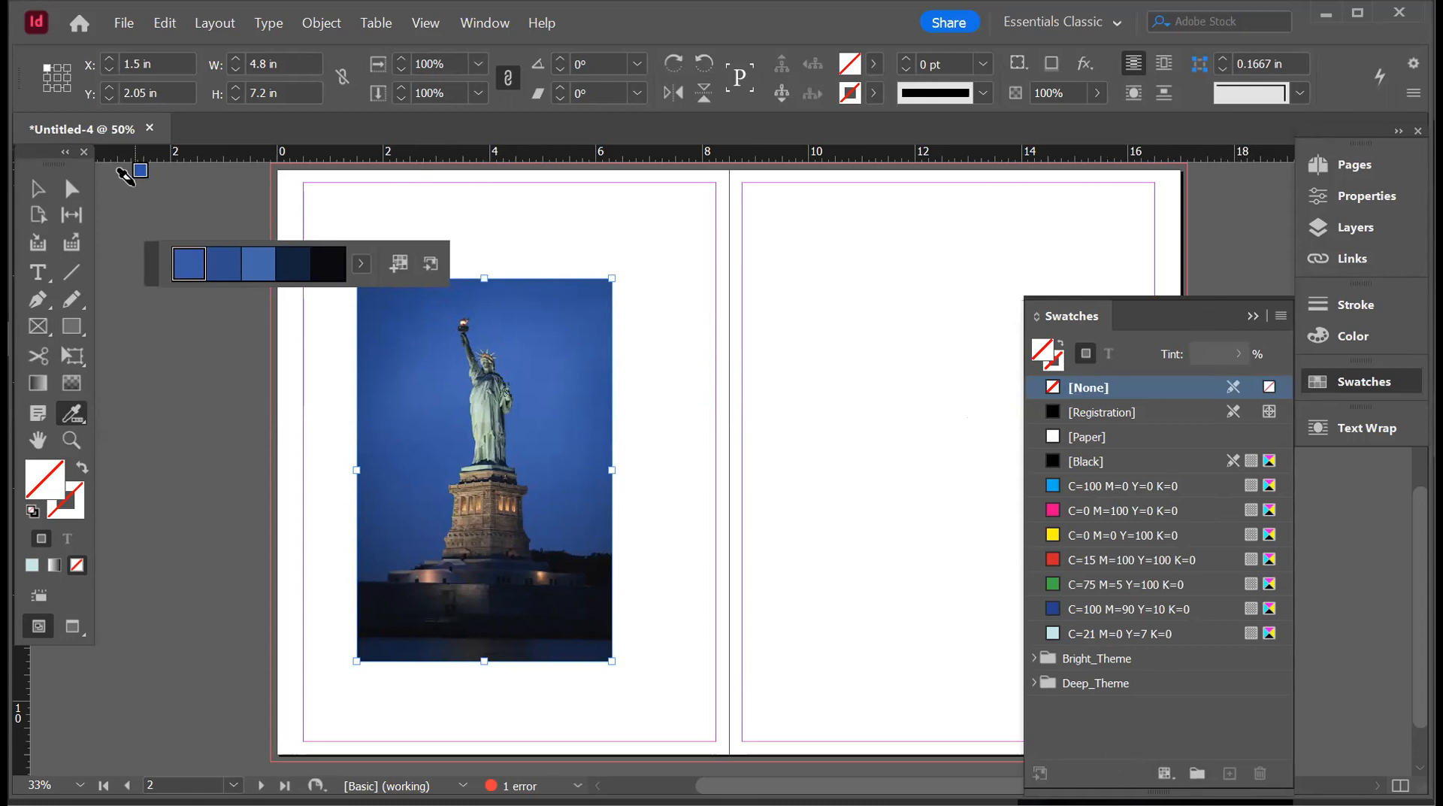
# - Delete the Statue of Liberty photo from the left page and remove the empty 2-3 spread from the document
pyautogui.click(36, 190)
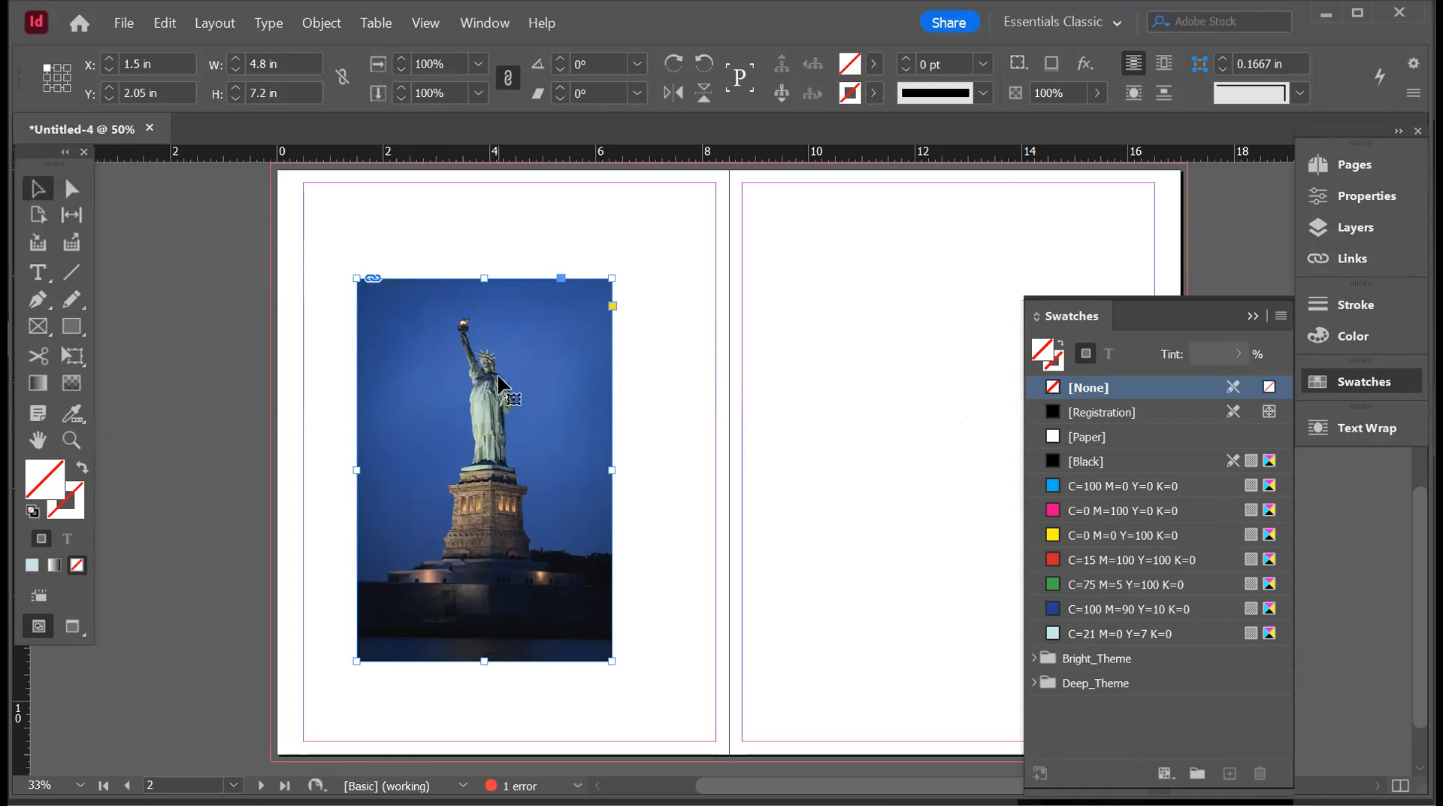
pyautogui.press('Delete')
pyautogui.scroll(5, 828, 448)
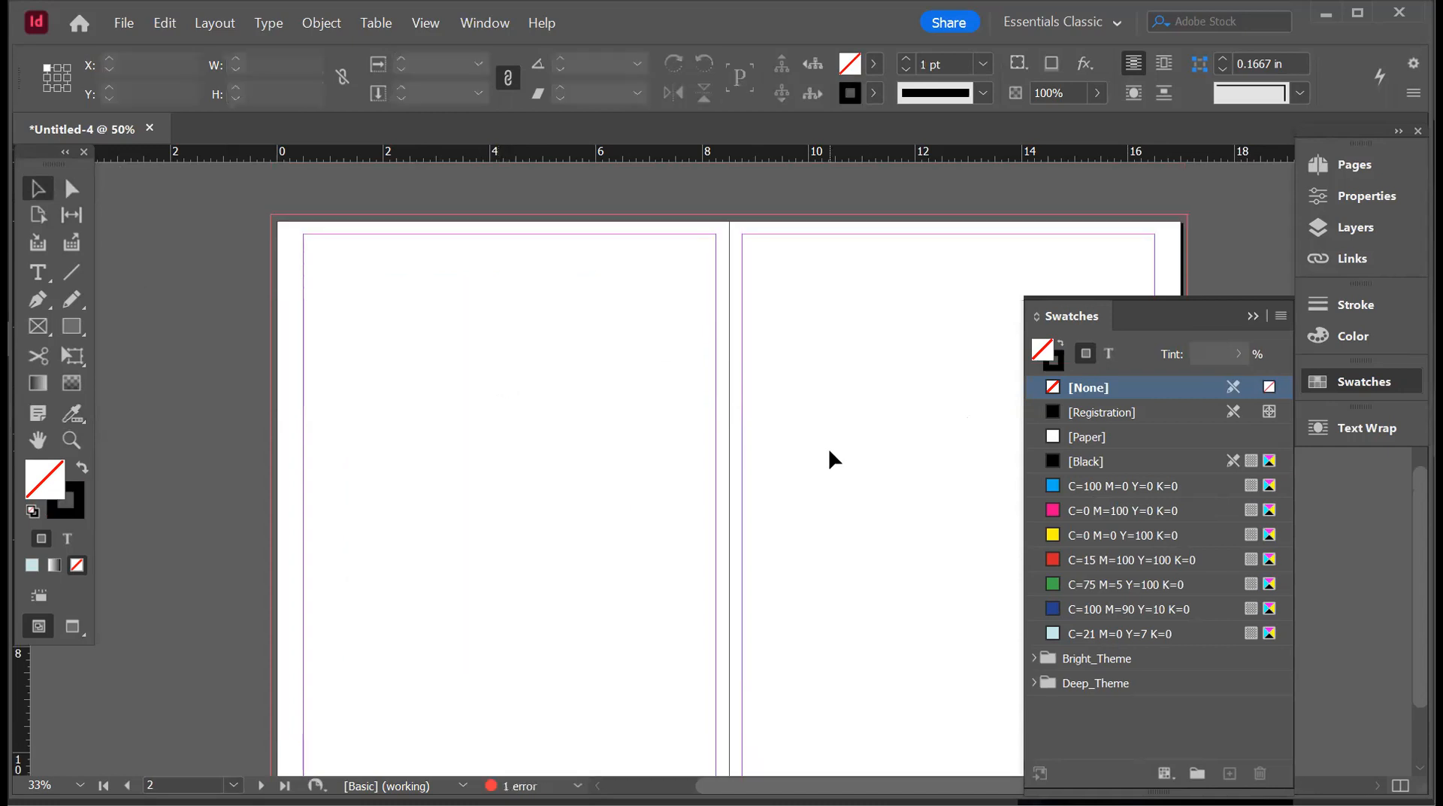
pyautogui.scroll(3, 828, 448)
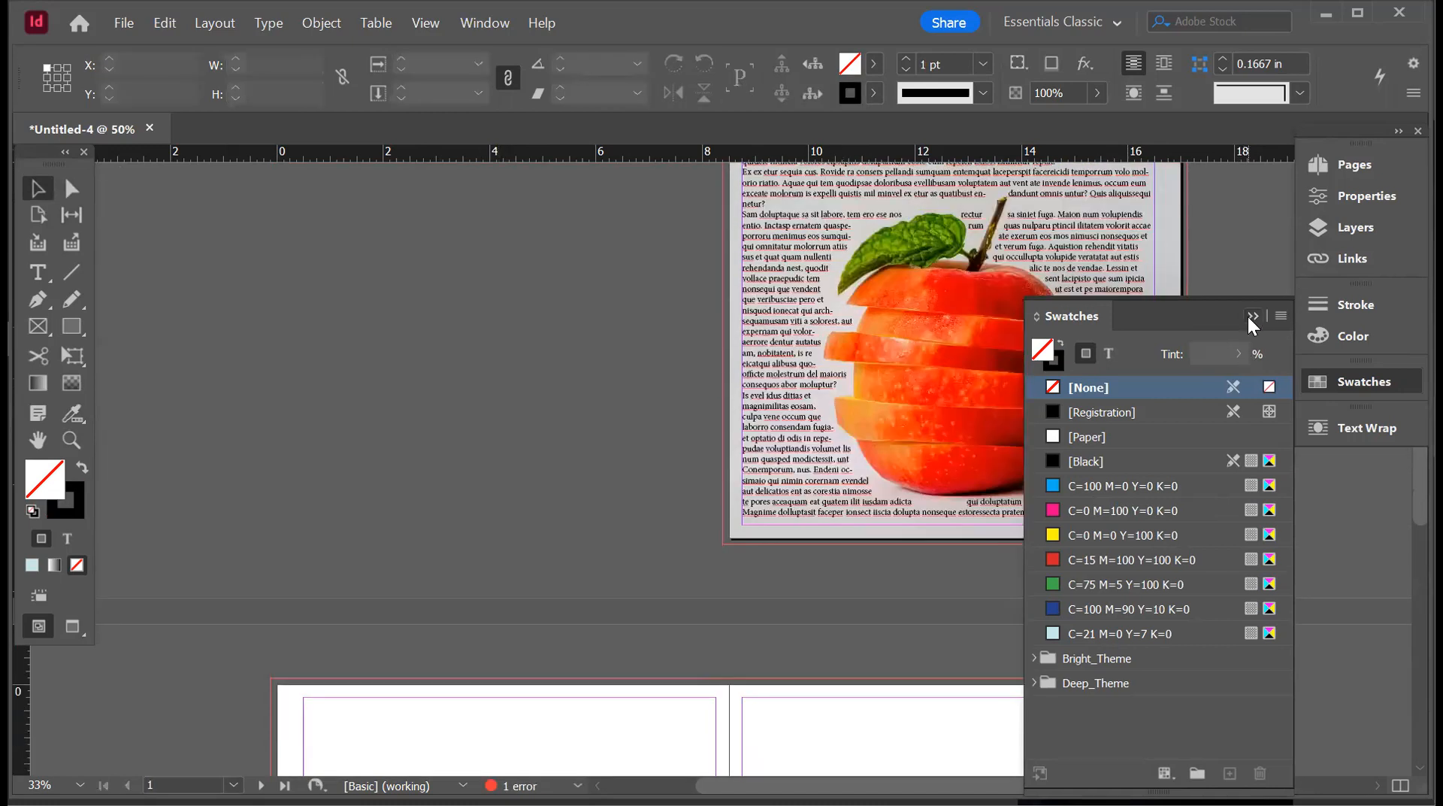
pyautogui.click(1252, 316)
pyautogui.click(1359, 166)
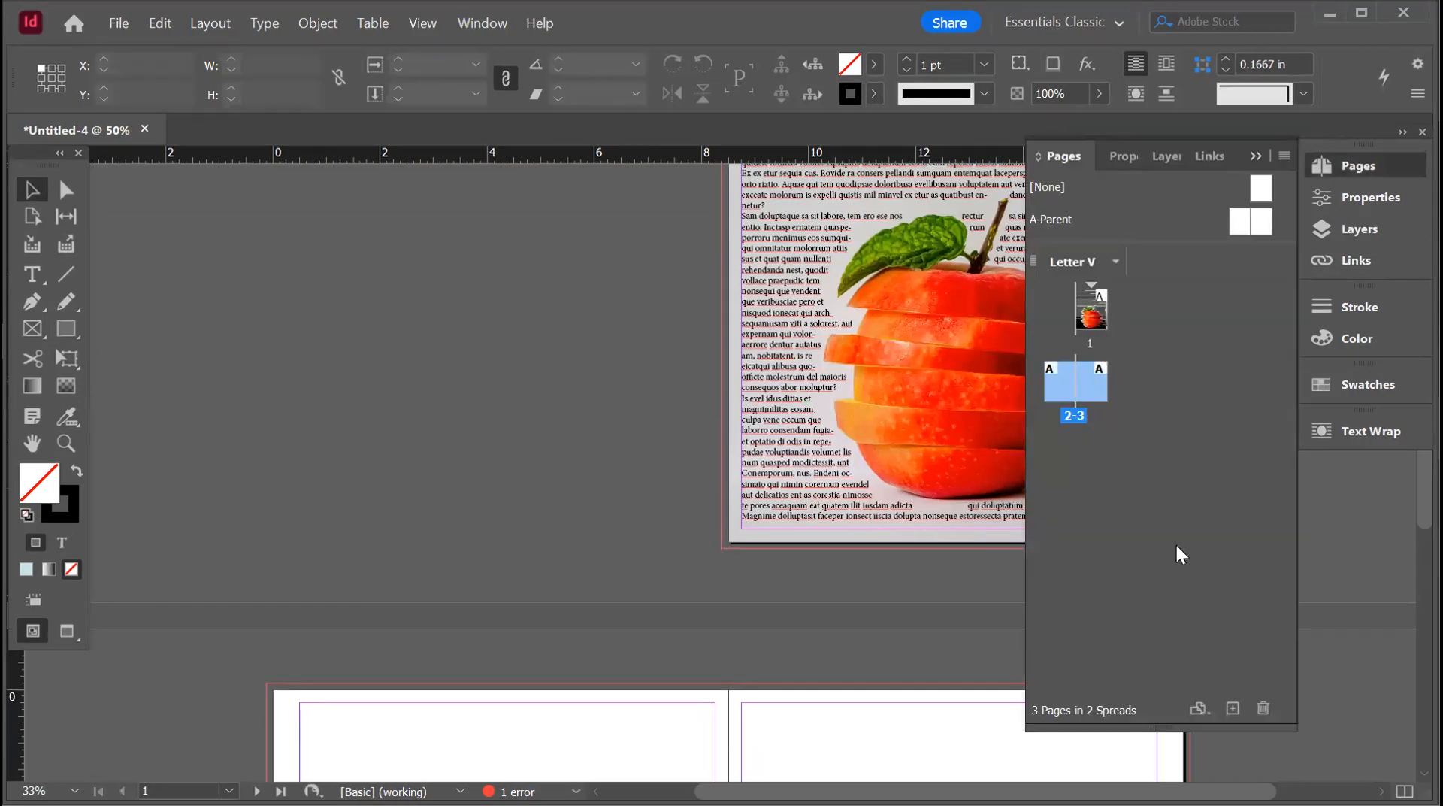
pyautogui.click(1261, 710)
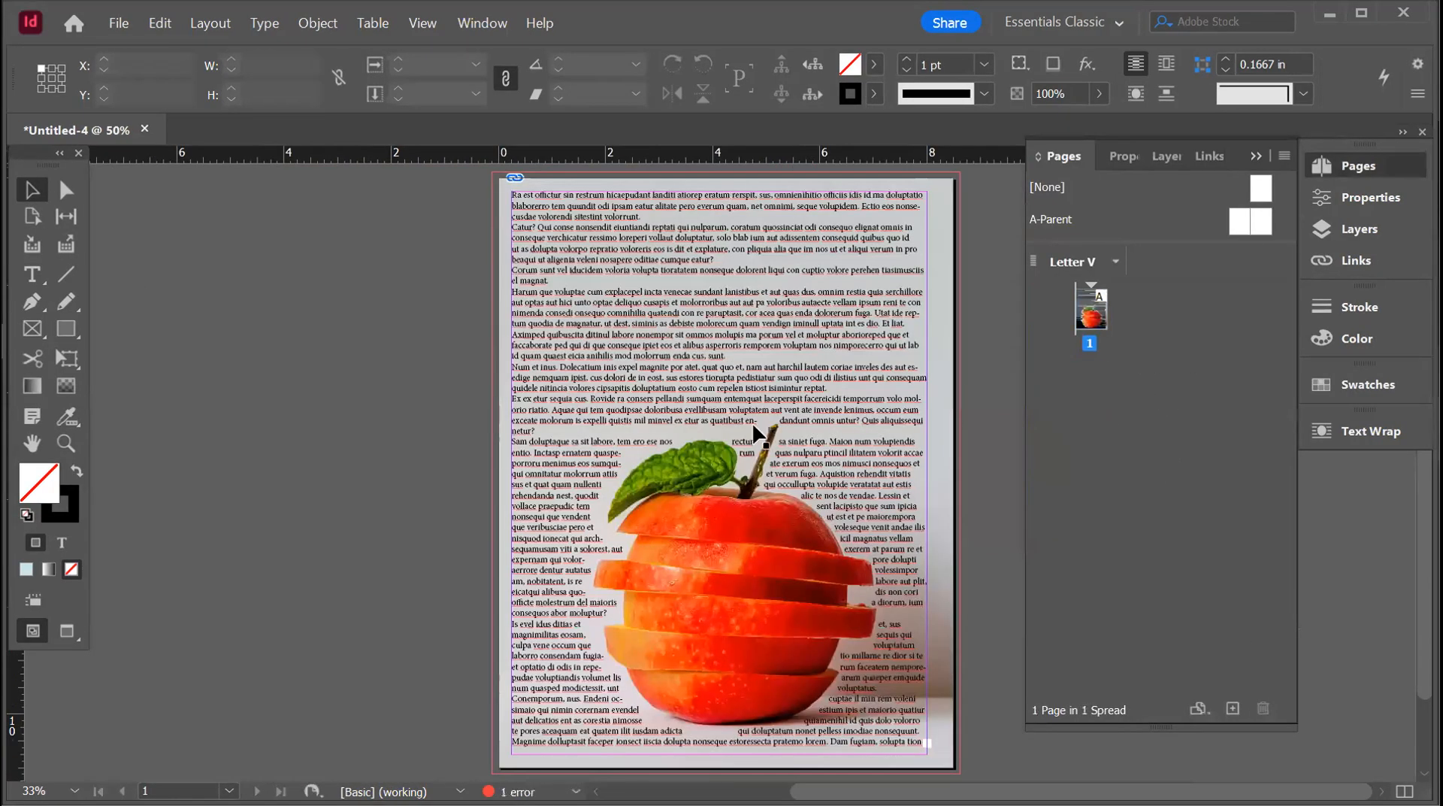
pyautogui.click(1252, 156)
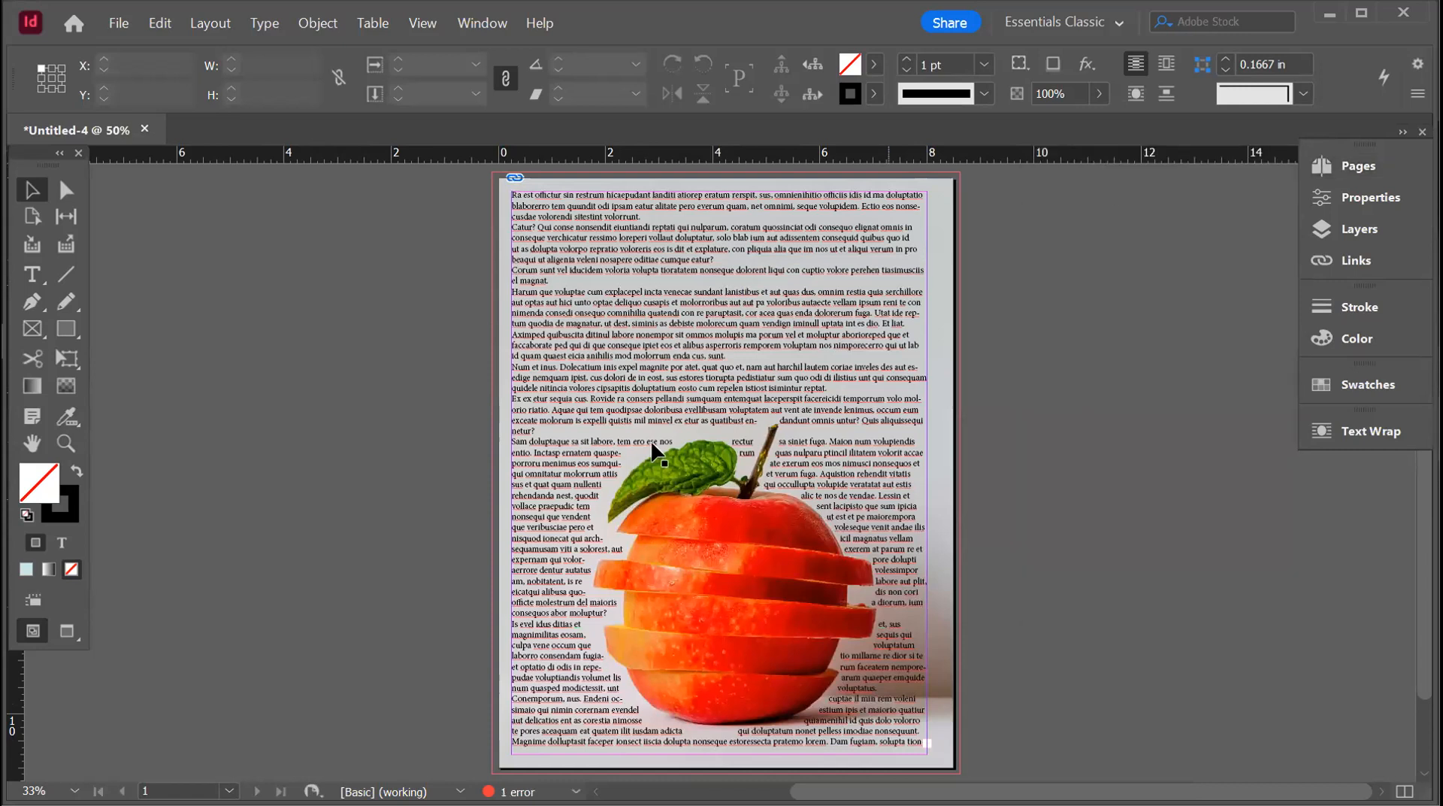
pyautogui.scroll(1, 660, 467)
pyautogui.scroll(-2, 669, 479)
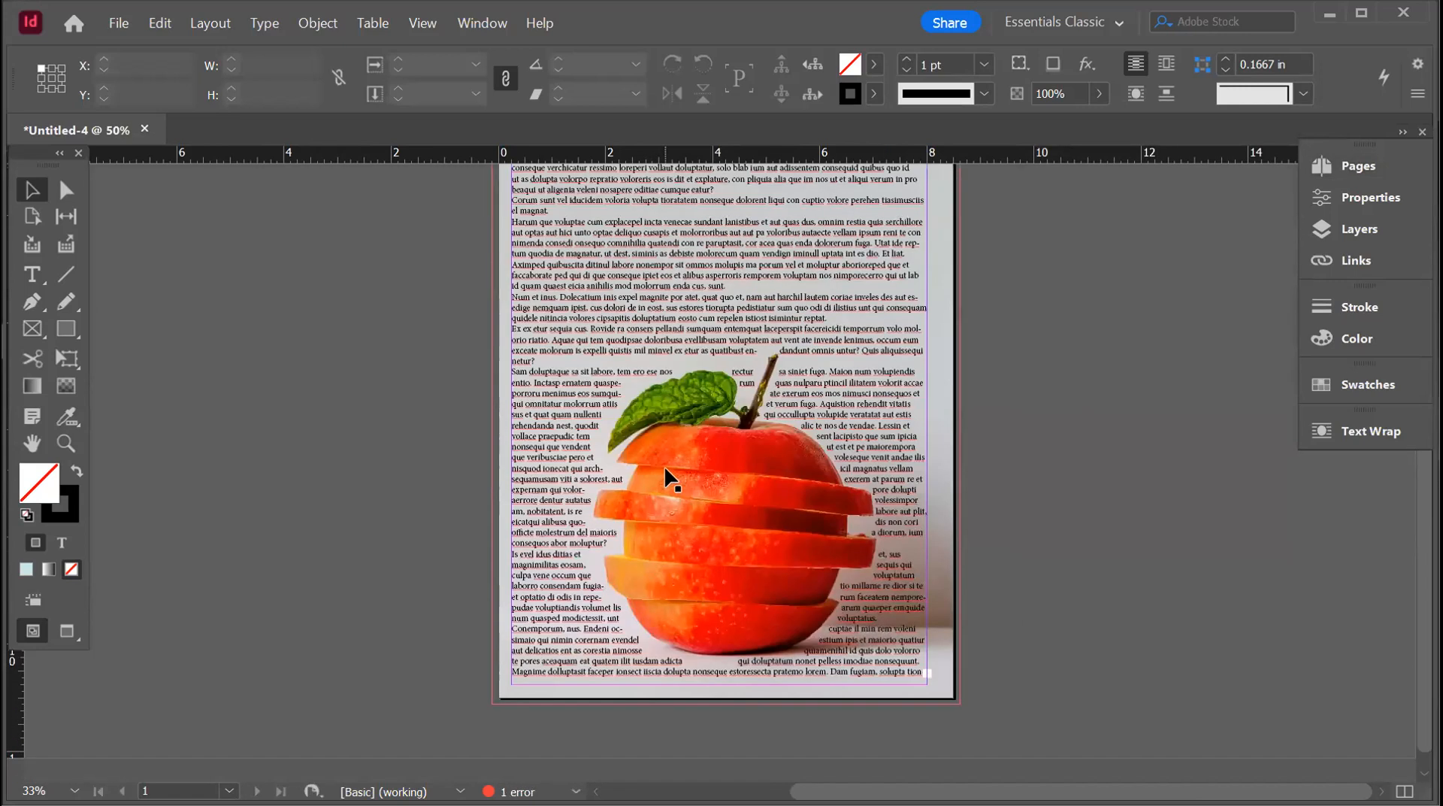
pyautogui.scroll(2, 671, 478)
pyautogui.scroll(-2, 671, 479)
pyautogui.rightClick(824, 323)
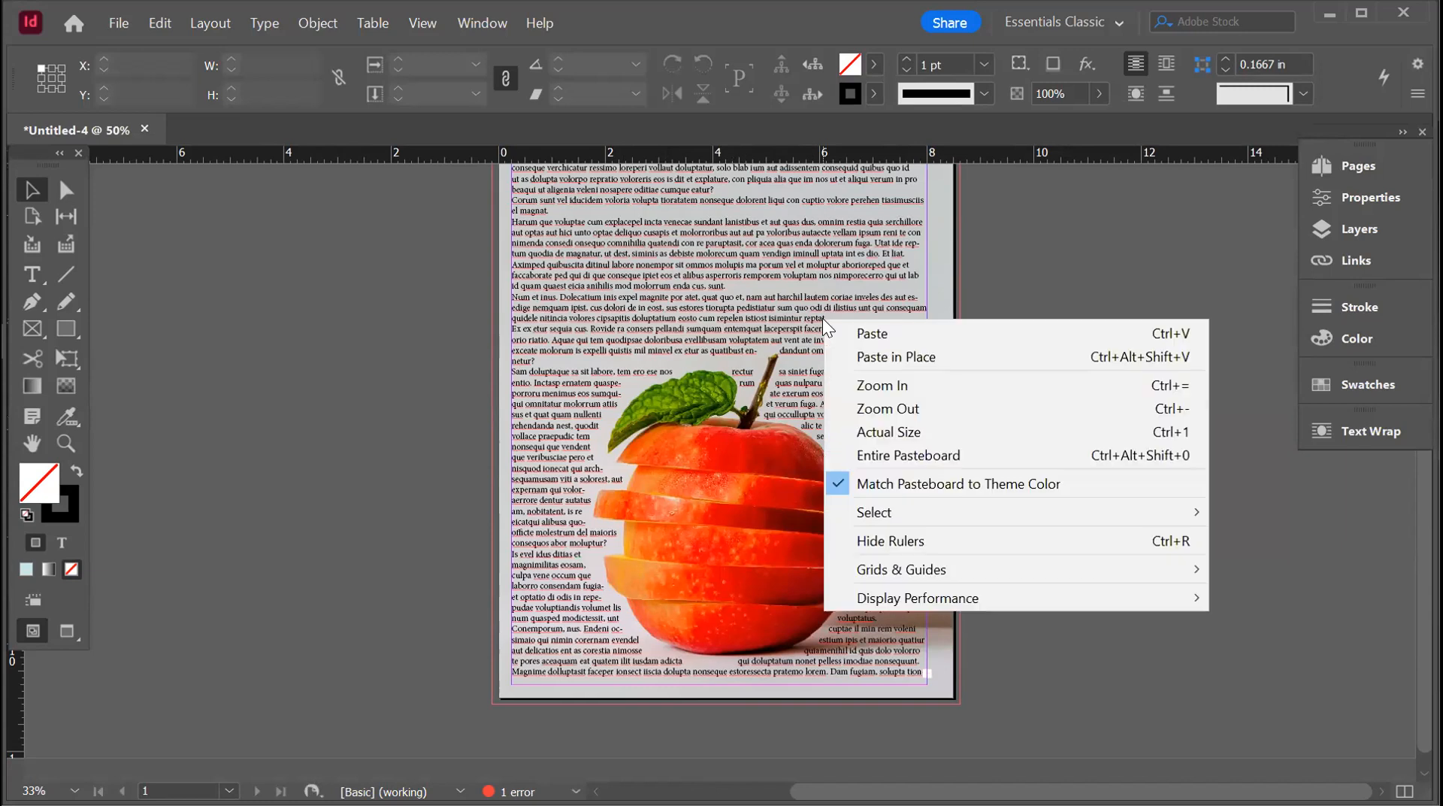
# - Insert one page based on A-Parent before page 1
pyautogui.click(1357, 165)
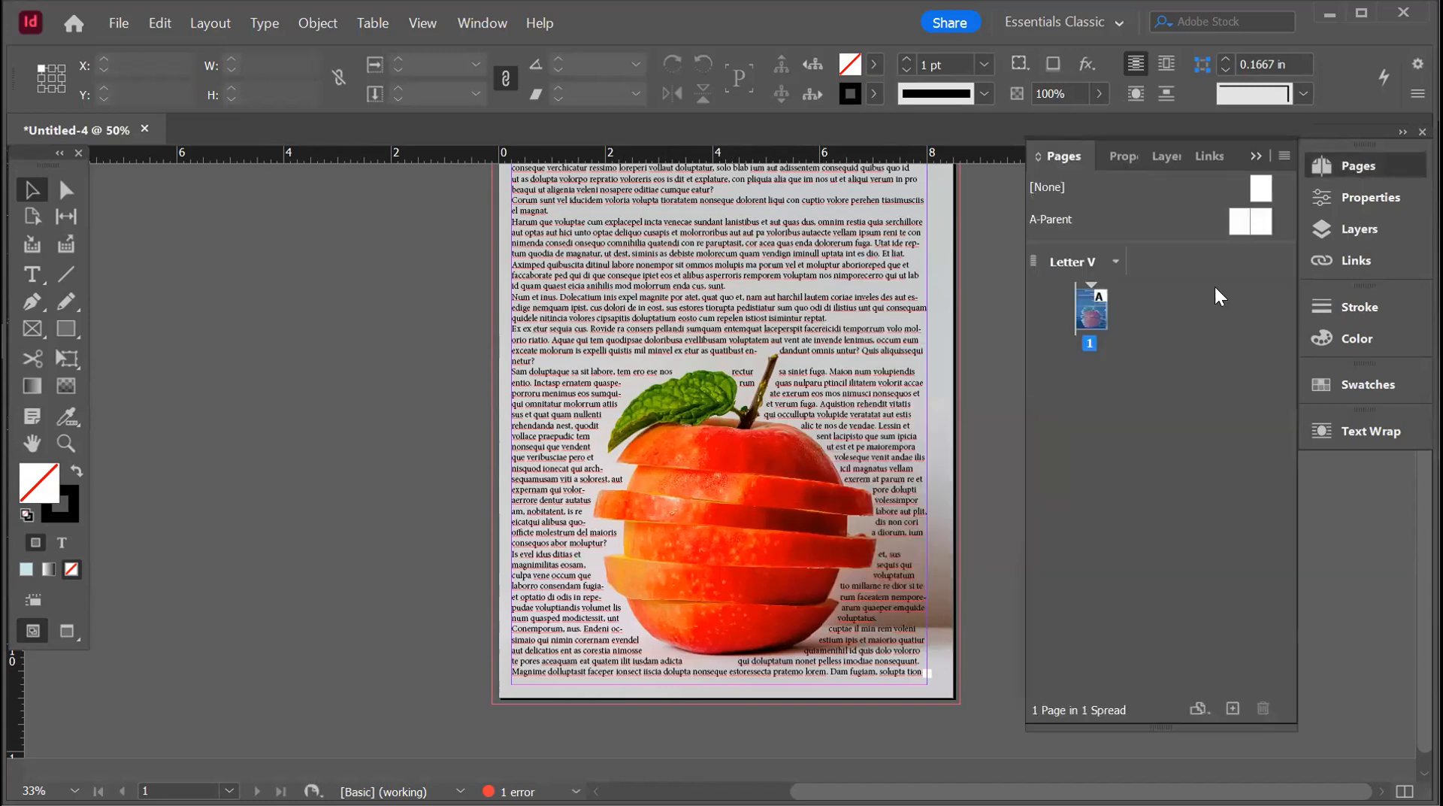
pyautogui.rightClick(1094, 305)
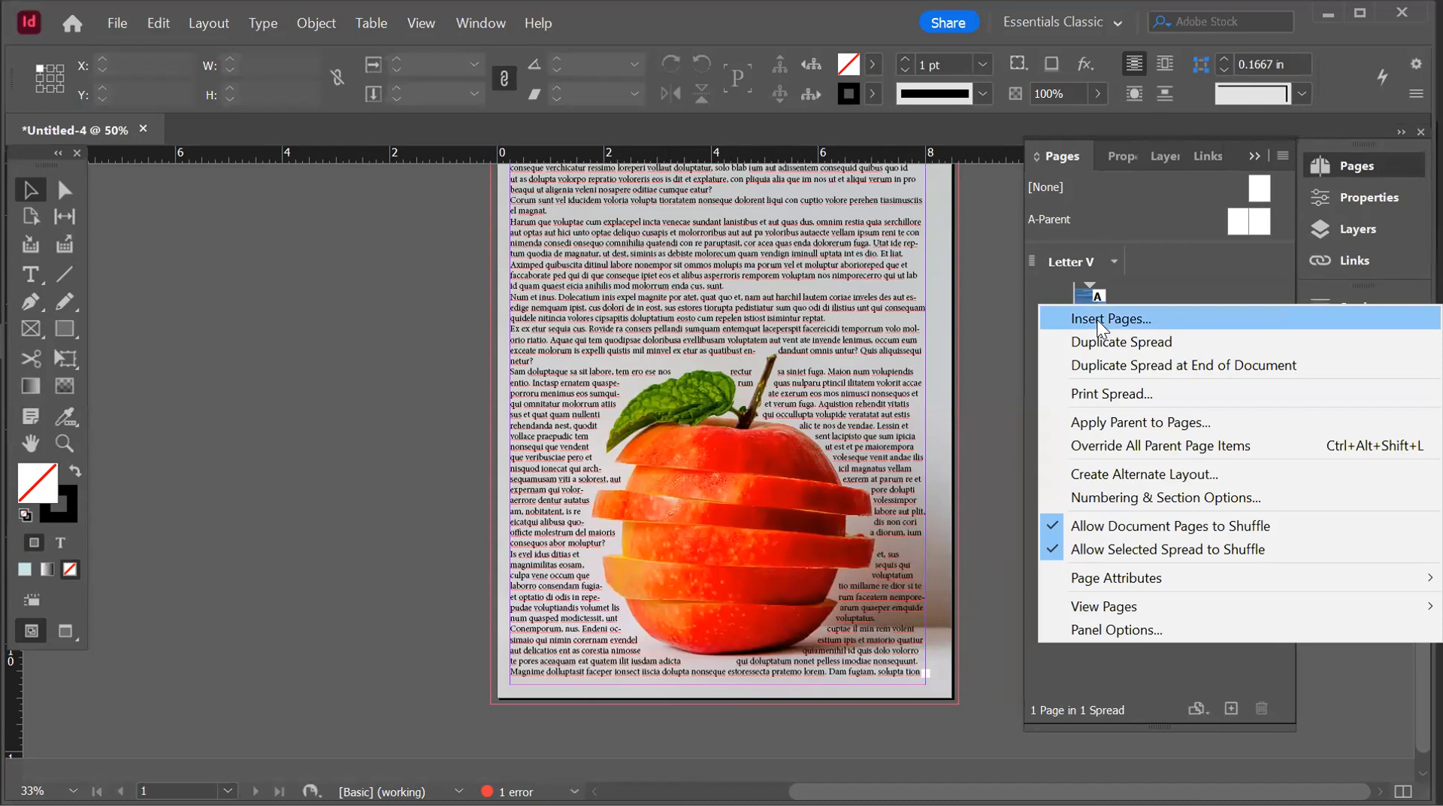
pyautogui.click(1097, 319)
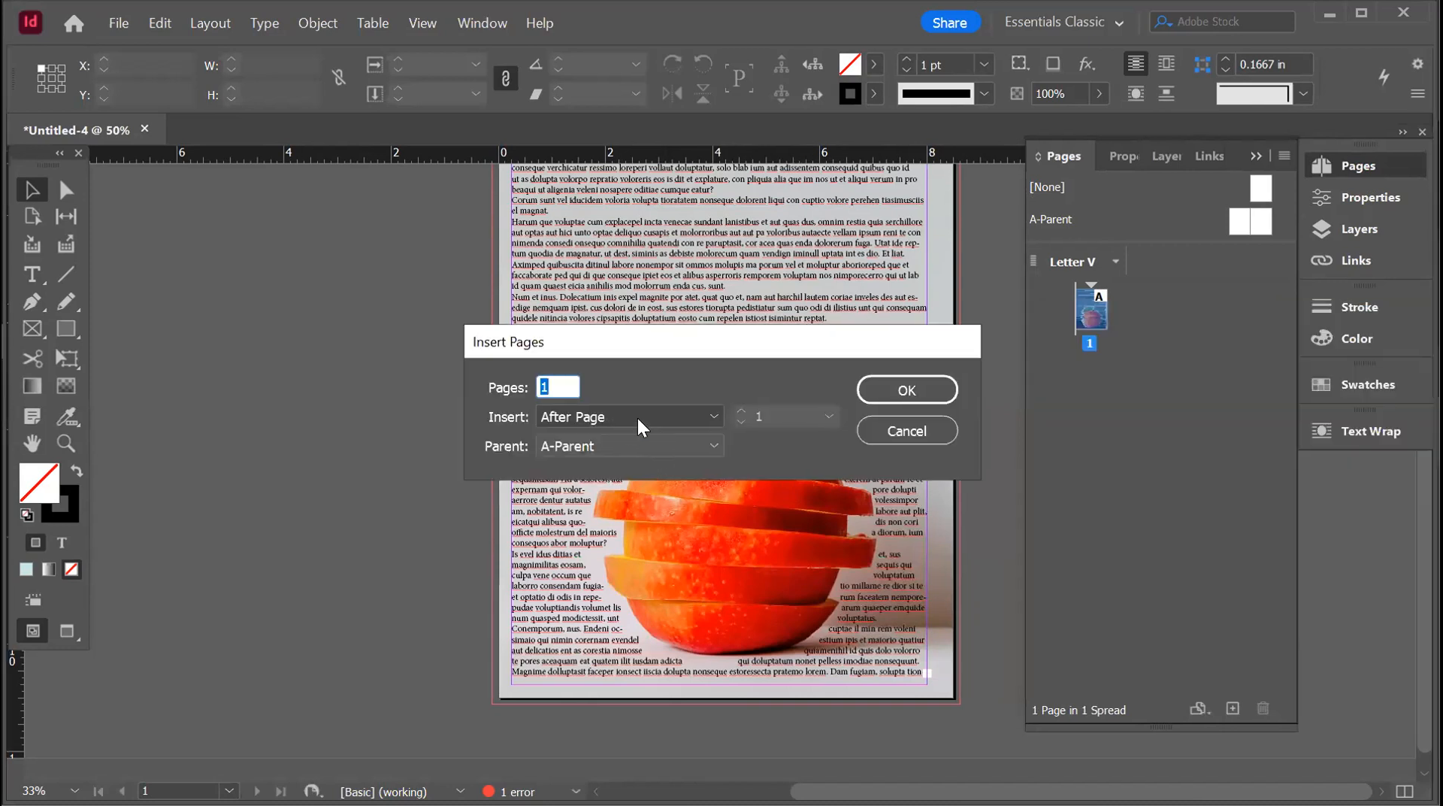
pyautogui.click(637, 418)
pyautogui.click(637, 464)
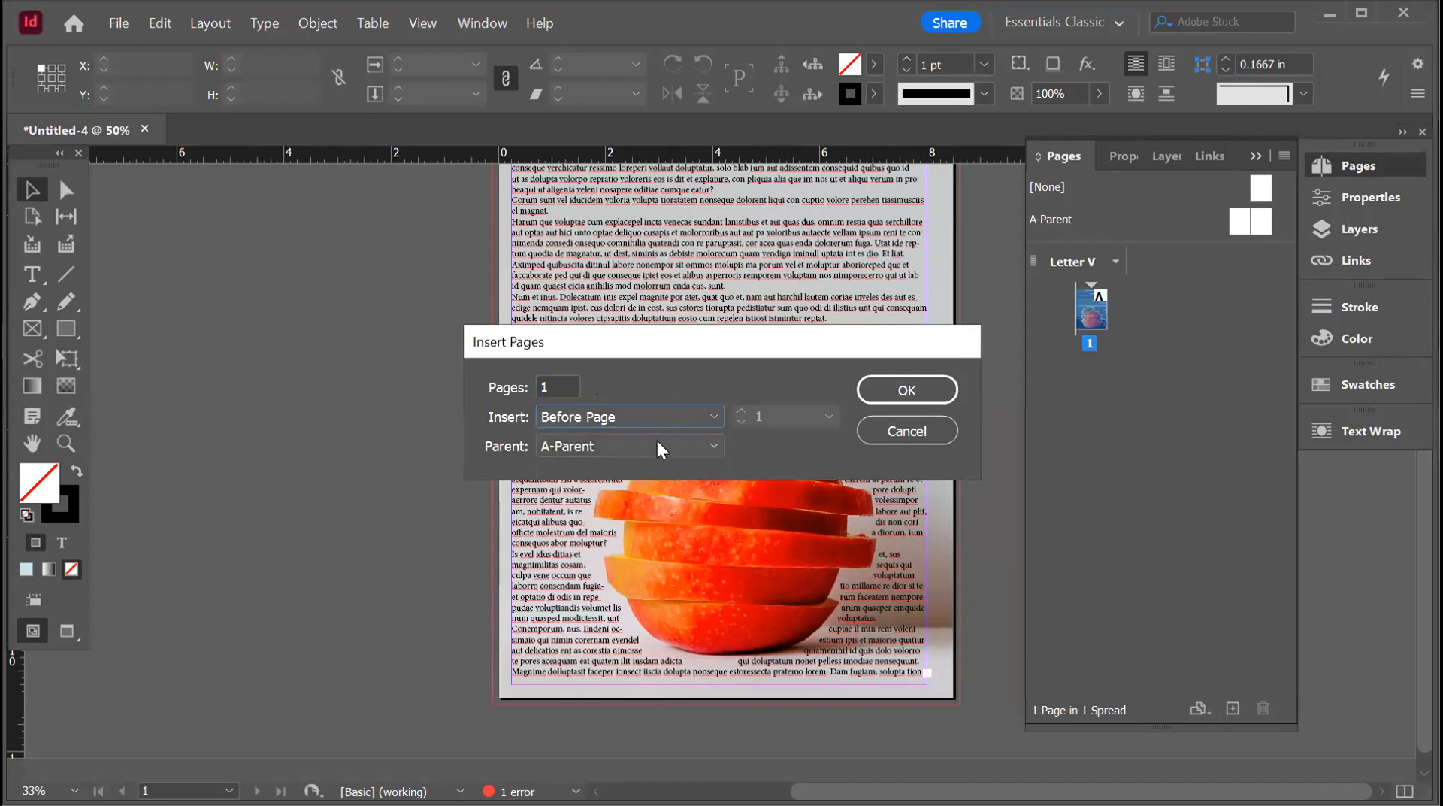
pyautogui.click(891, 390)
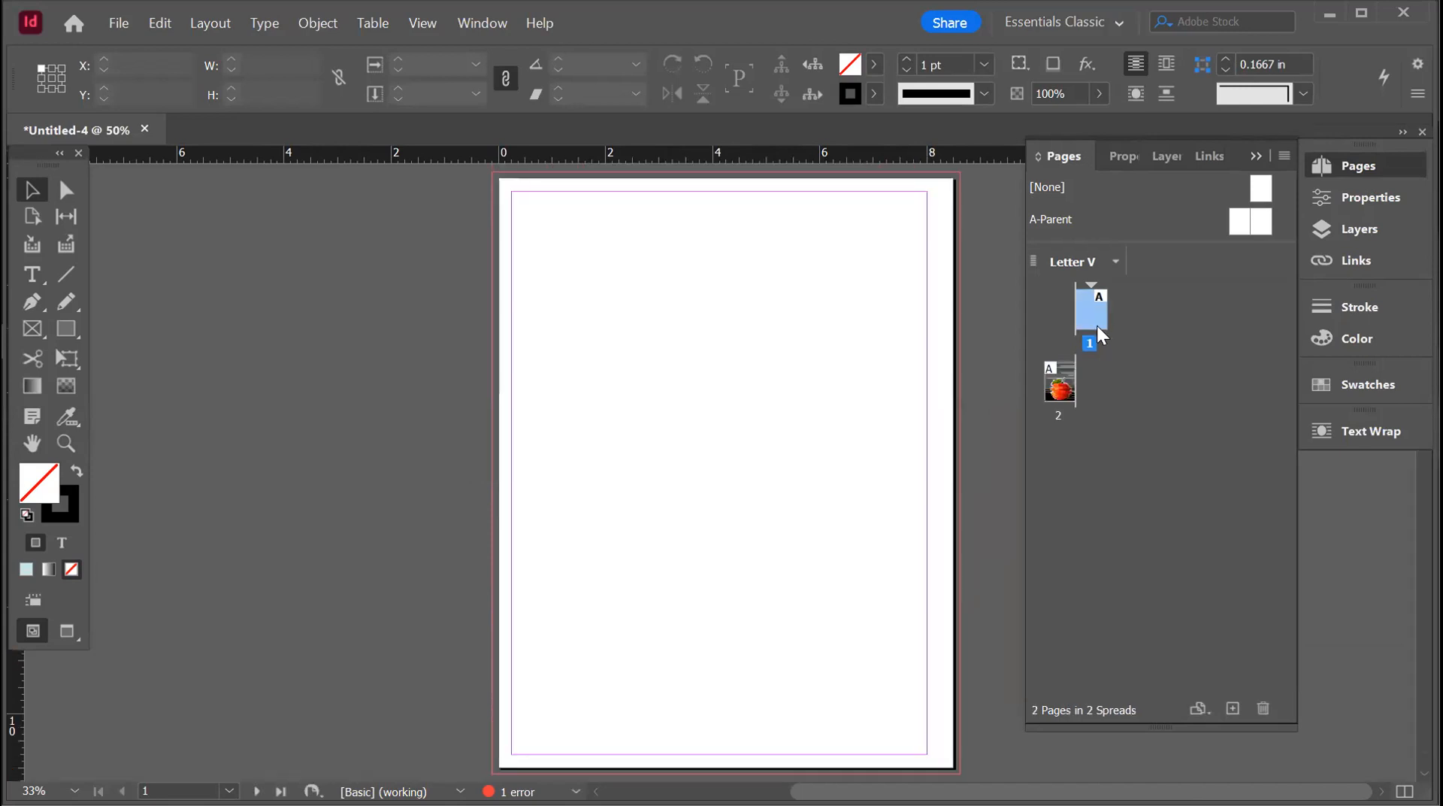
# - Place the Statue of Liberty photo from Downloads on page 1, starting at the page's upper-left corner, at about 7.33 × 11 in
pyautogui.click(118, 24)
pyautogui.click(182, 292)
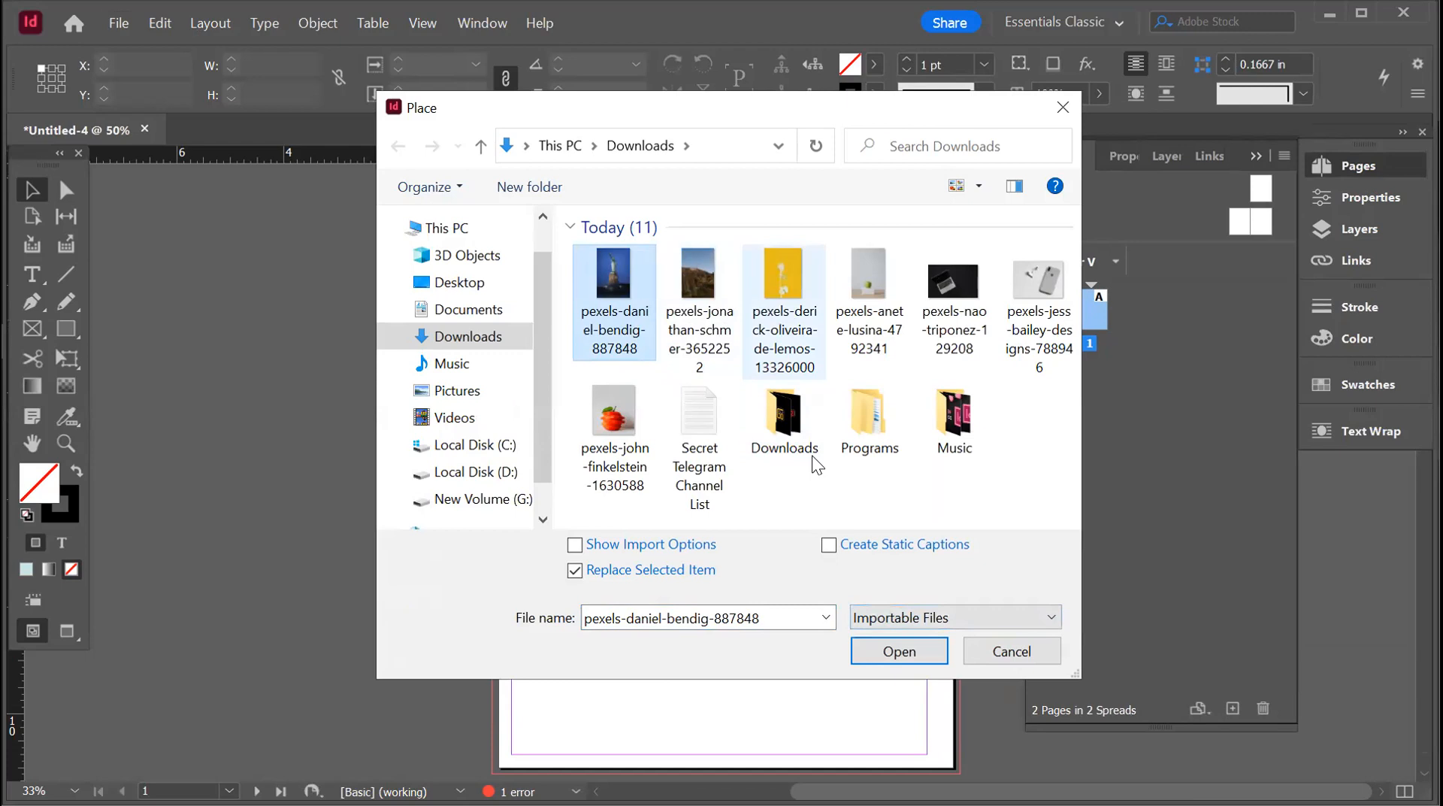
pyautogui.click(917, 654)
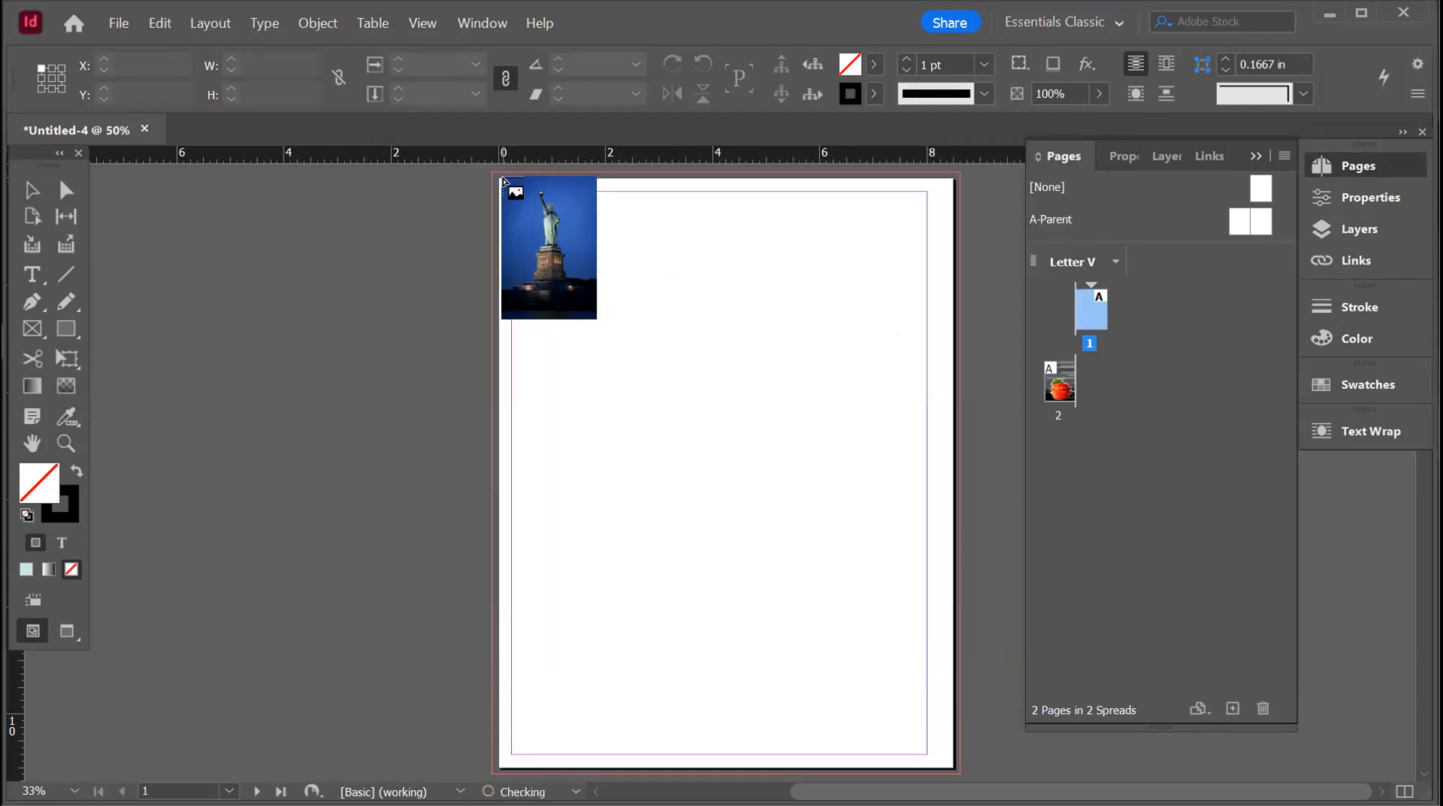
pyautogui.moveTo(618, 298); pyautogui.dragTo(1017, 602)
pyautogui.scroll(2, 594, 379)
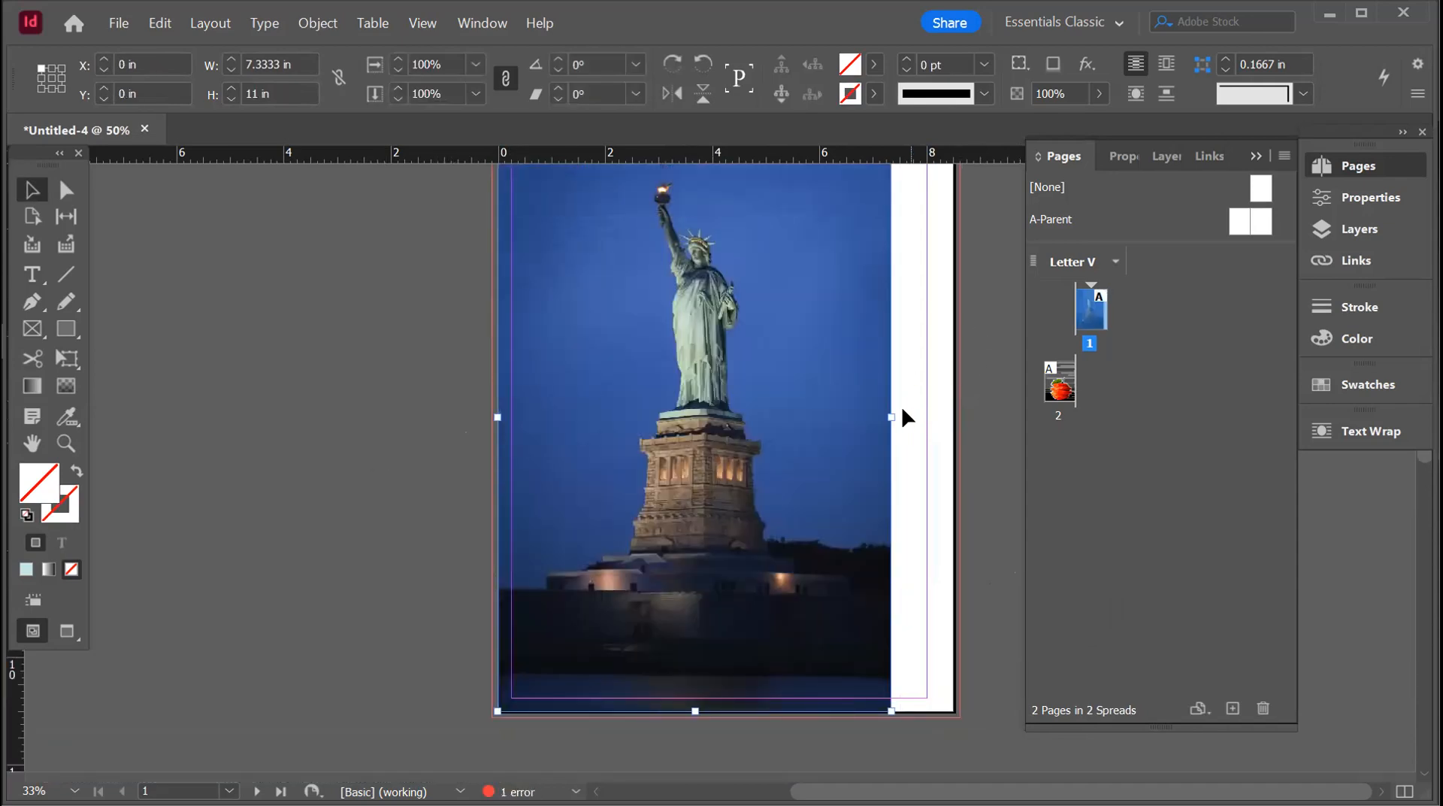
pyautogui.moveTo(889, 414); pyautogui.dragTo(954, 413)
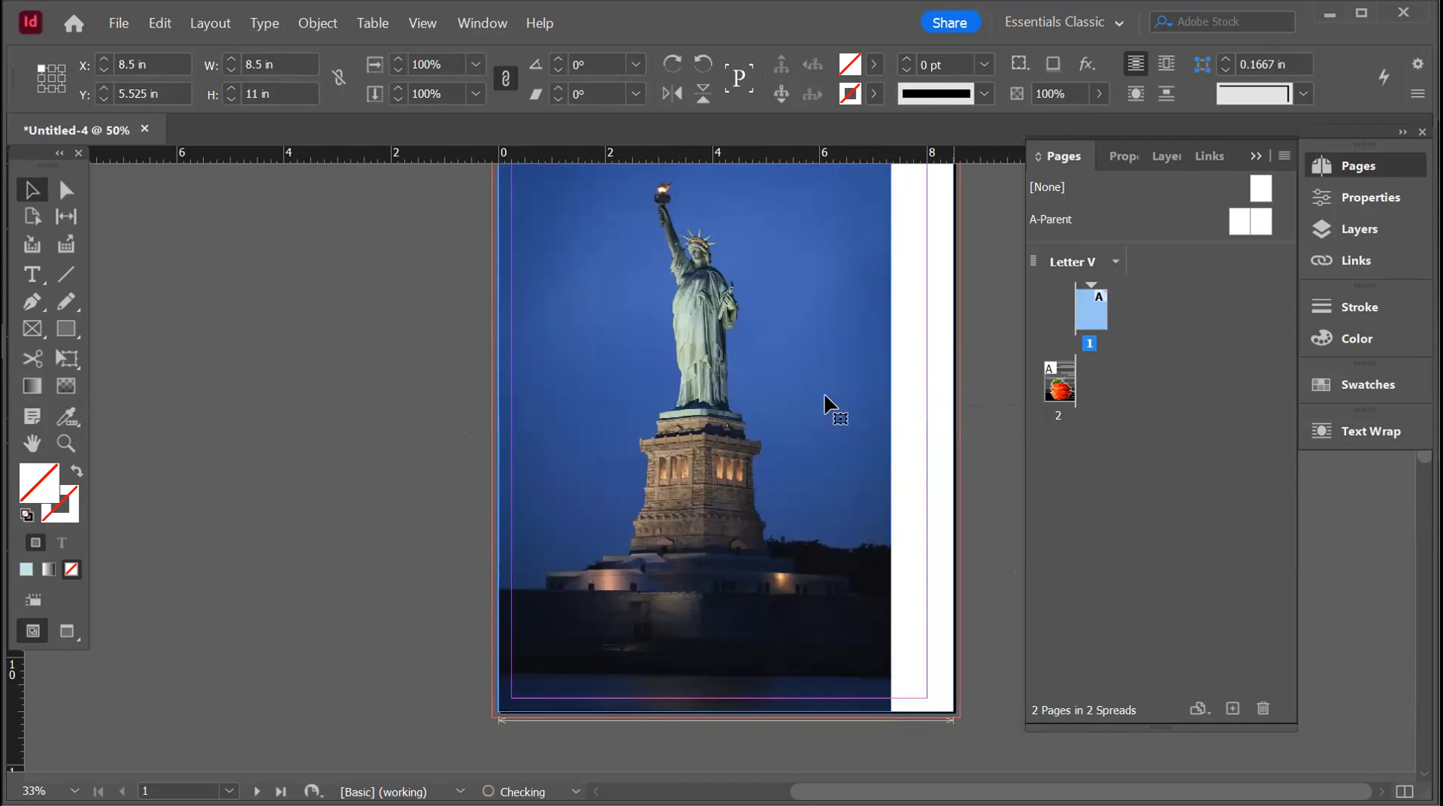
pyautogui.click(800, 384)
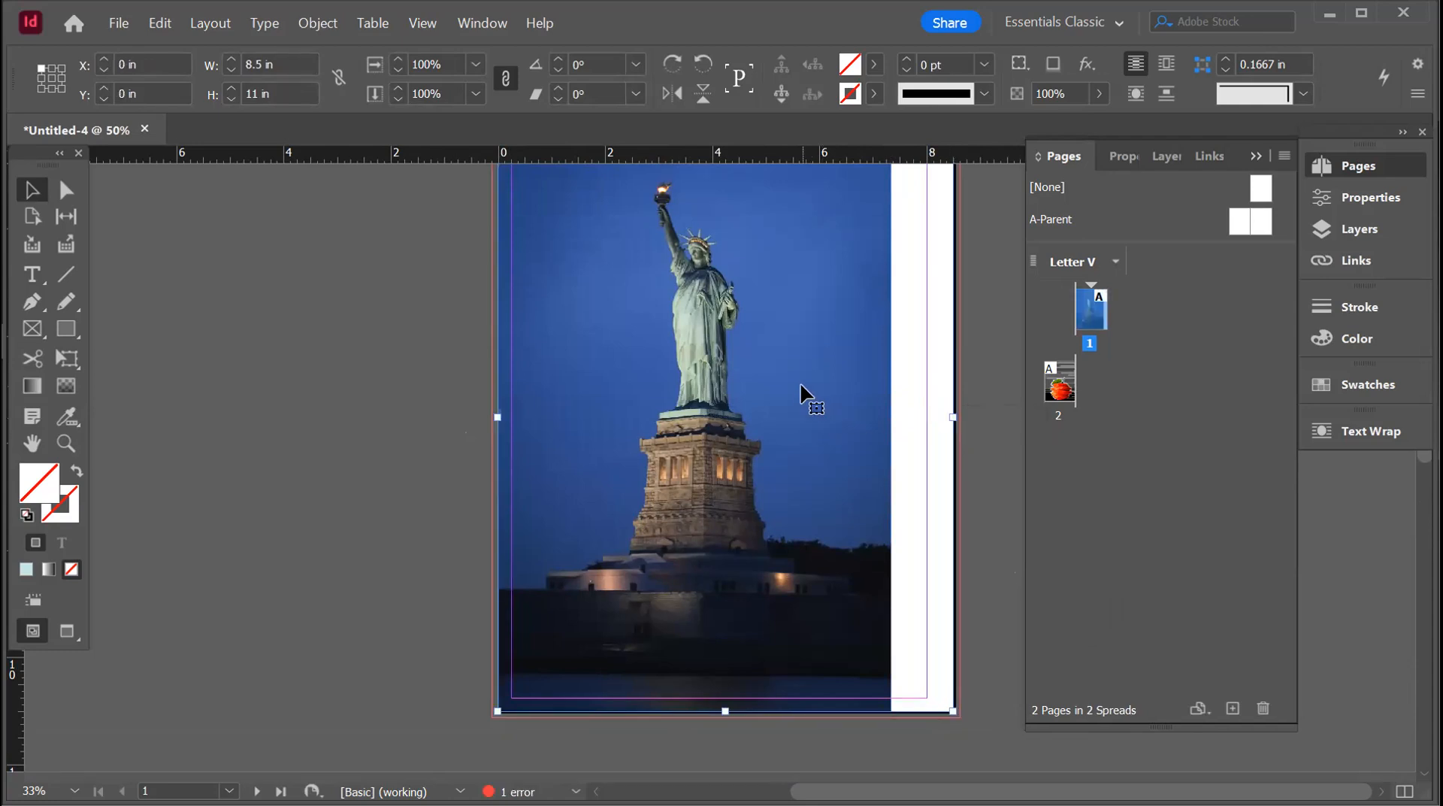
pyautogui.hotkey('ctrl', 'z')
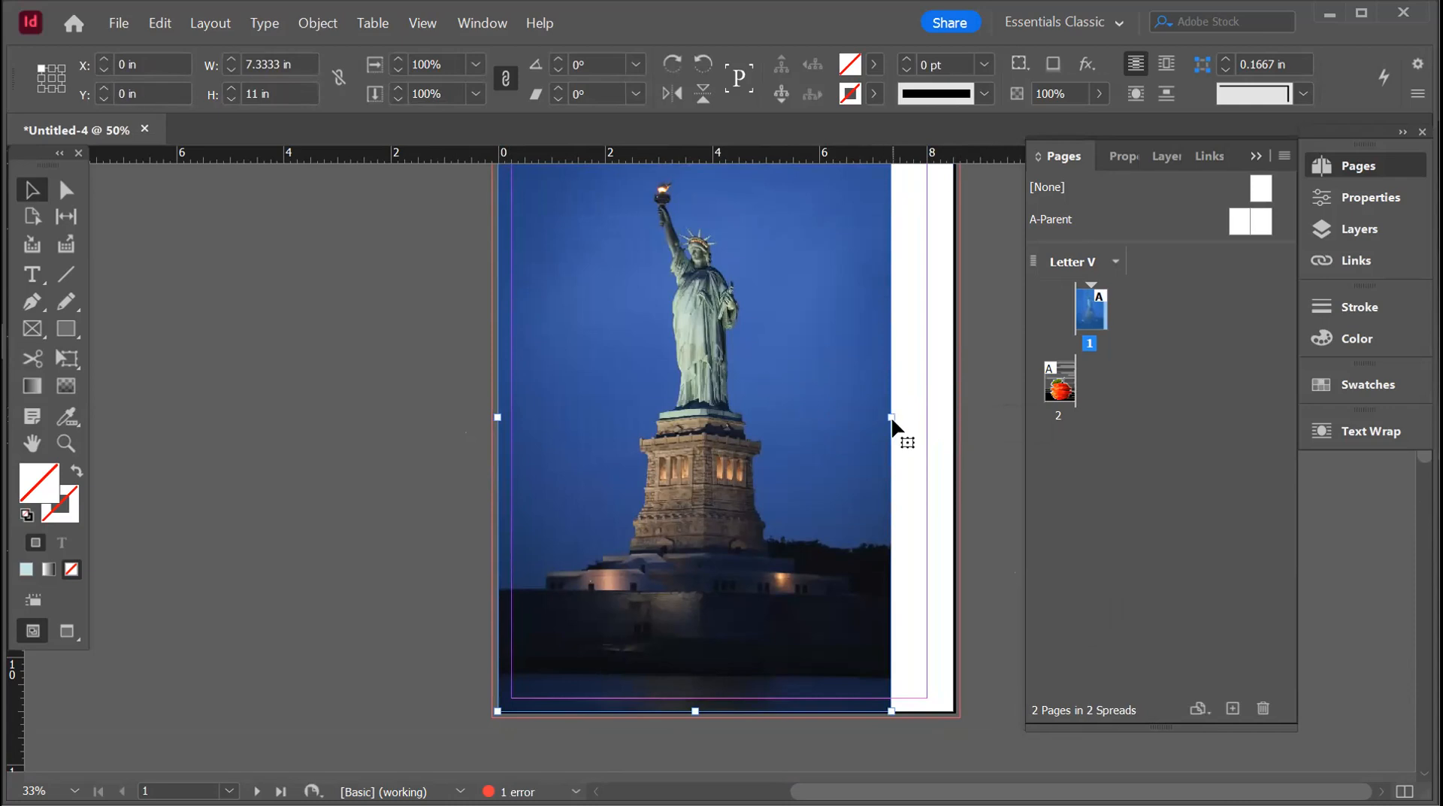
# - Stretch the Statue of Liberty photo together with its frame horizontally to the full page width of 8.5 in
pyautogui.moveTo(891, 418); pyautogui.dragTo(977, 406)
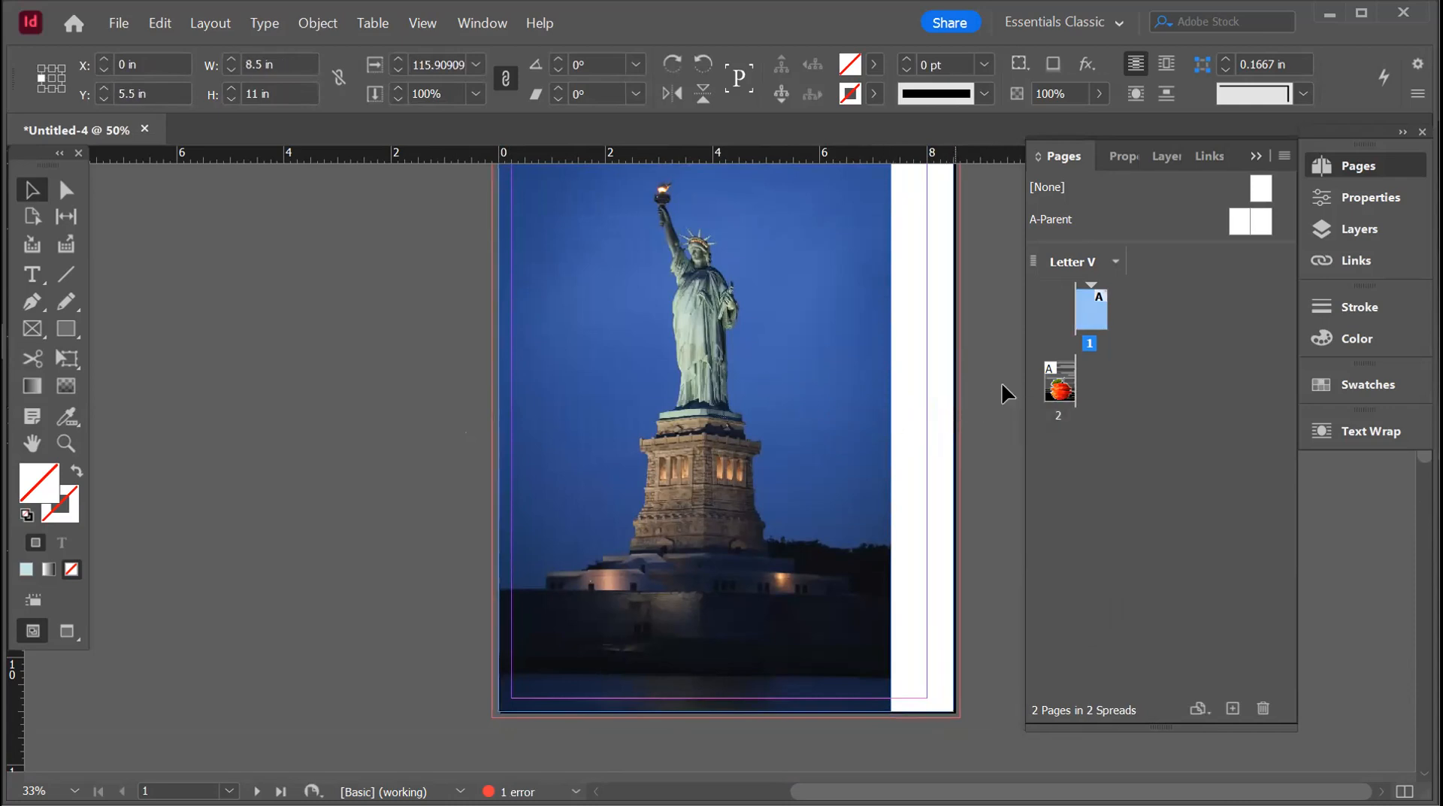
pyautogui.scroll(3, 789, 382)
pyautogui.scroll(-2, 793, 382)
pyautogui.scroll(-2, 795, 382)
pyautogui.scroll(2, 799, 399)
pyautogui.click(37, 270)
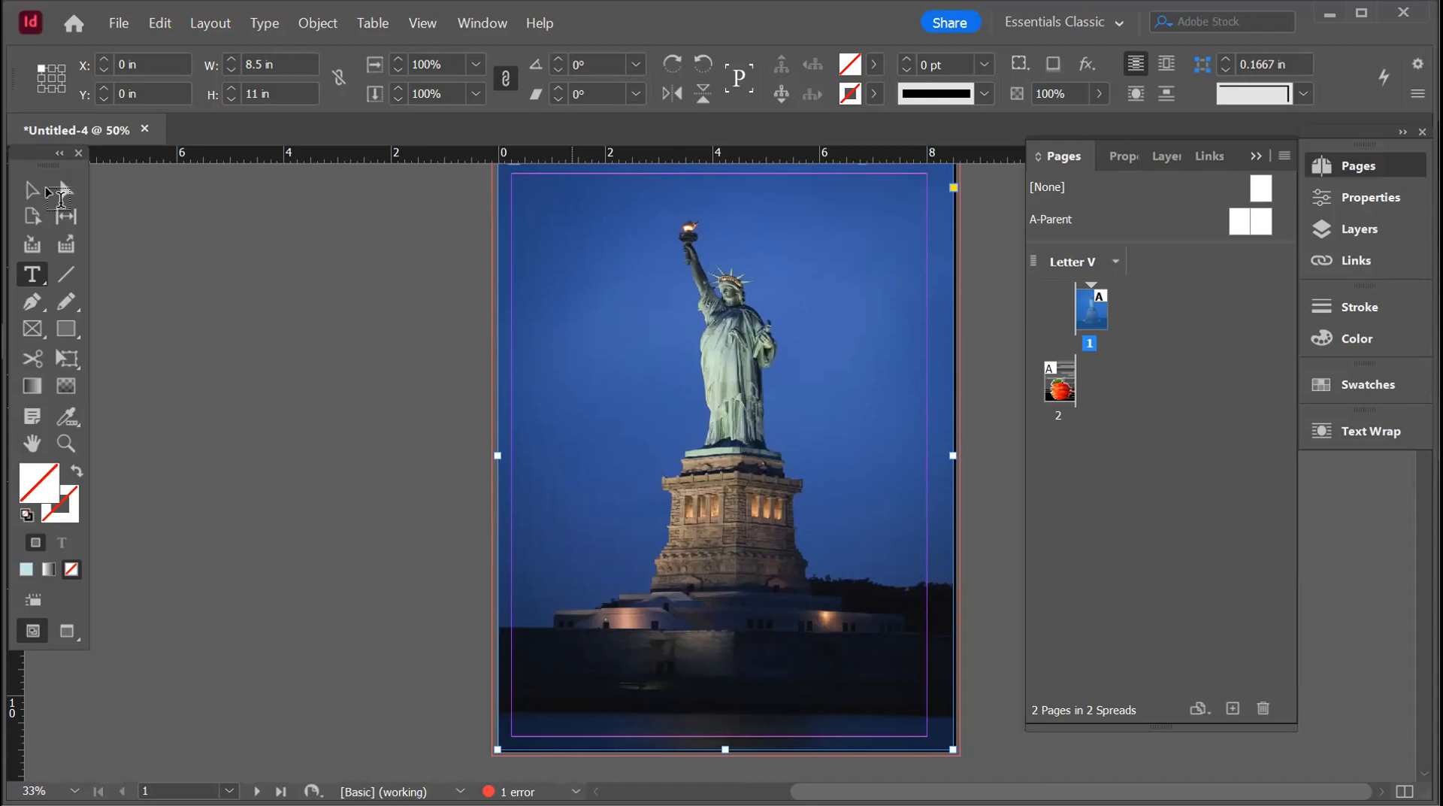
pyautogui.moveTo(573, 408); pyautogui.dragTo(740, 454)
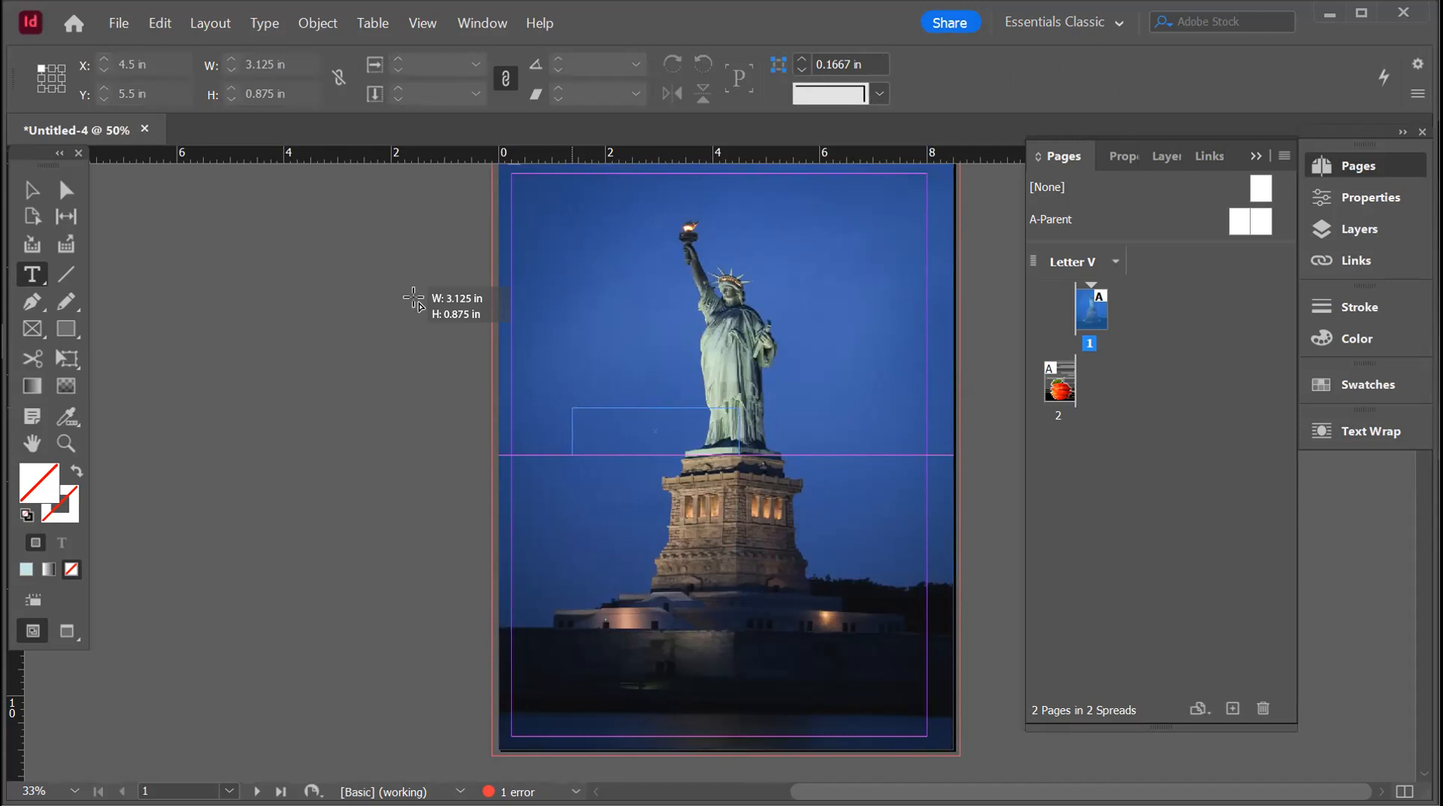
pyautogui.click(331, 326)
pyautogui.scroll(-3, 331, 326)
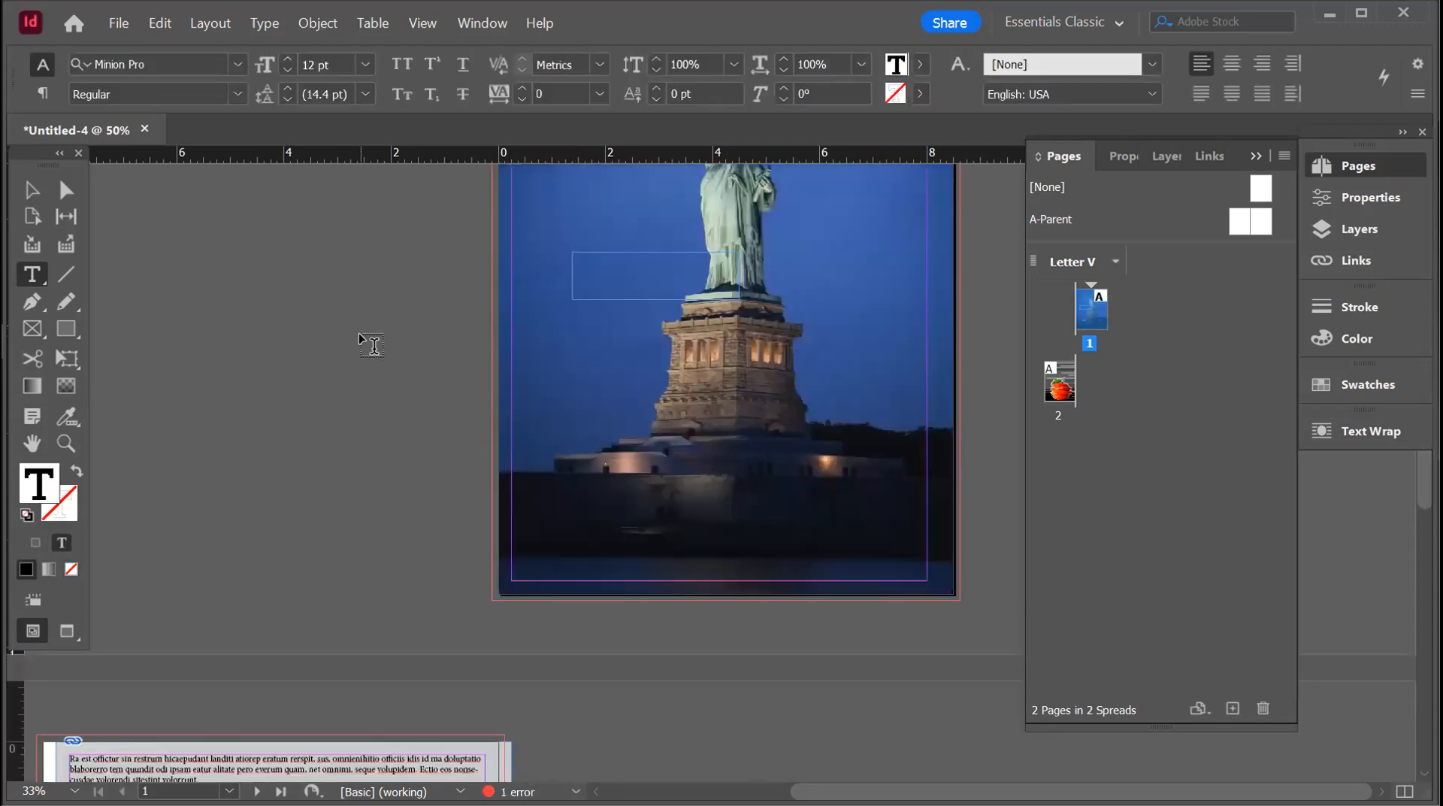
pyautogui.scroll(1, 360, 338)
pyautogui.click(37, 189)
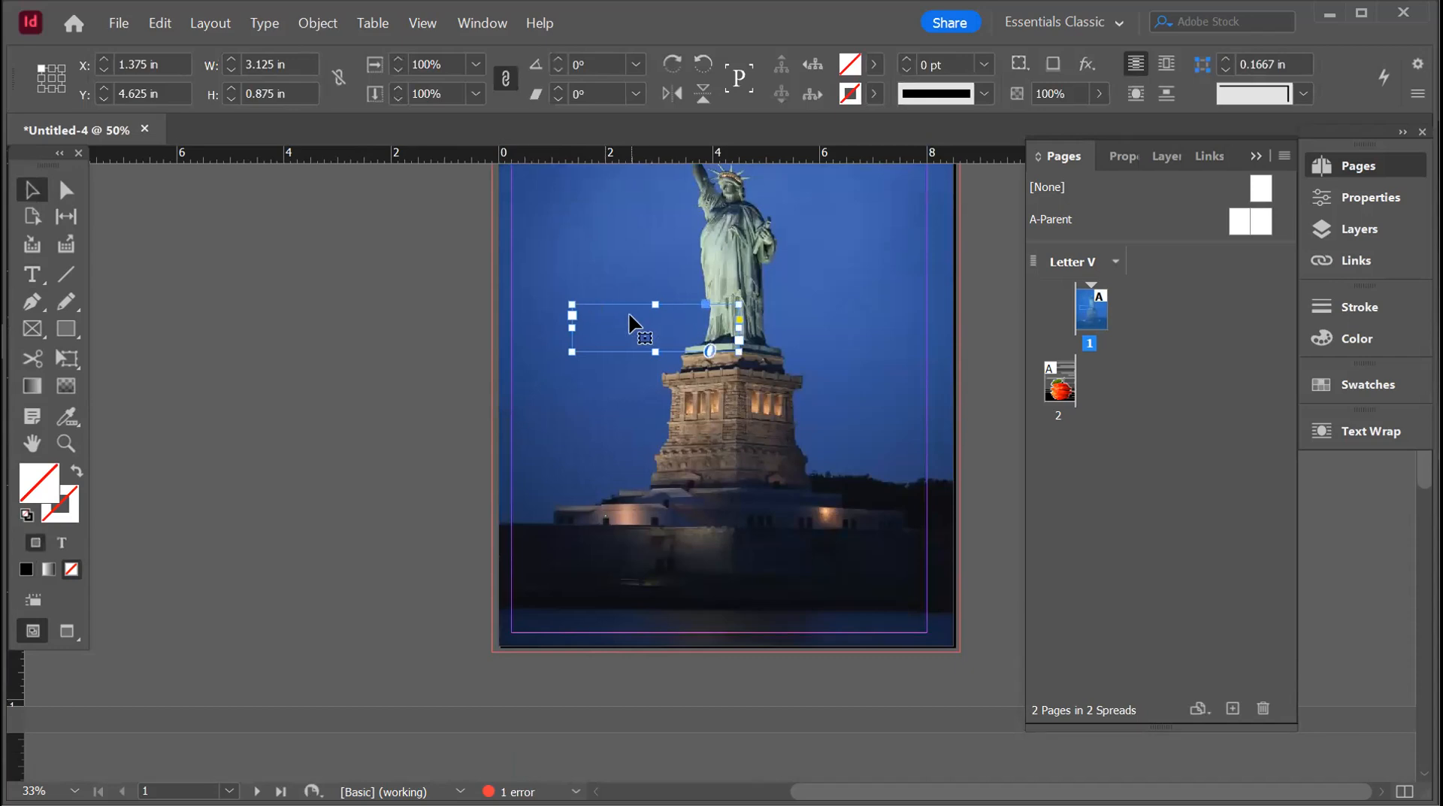
pyautogui.press('Delete')
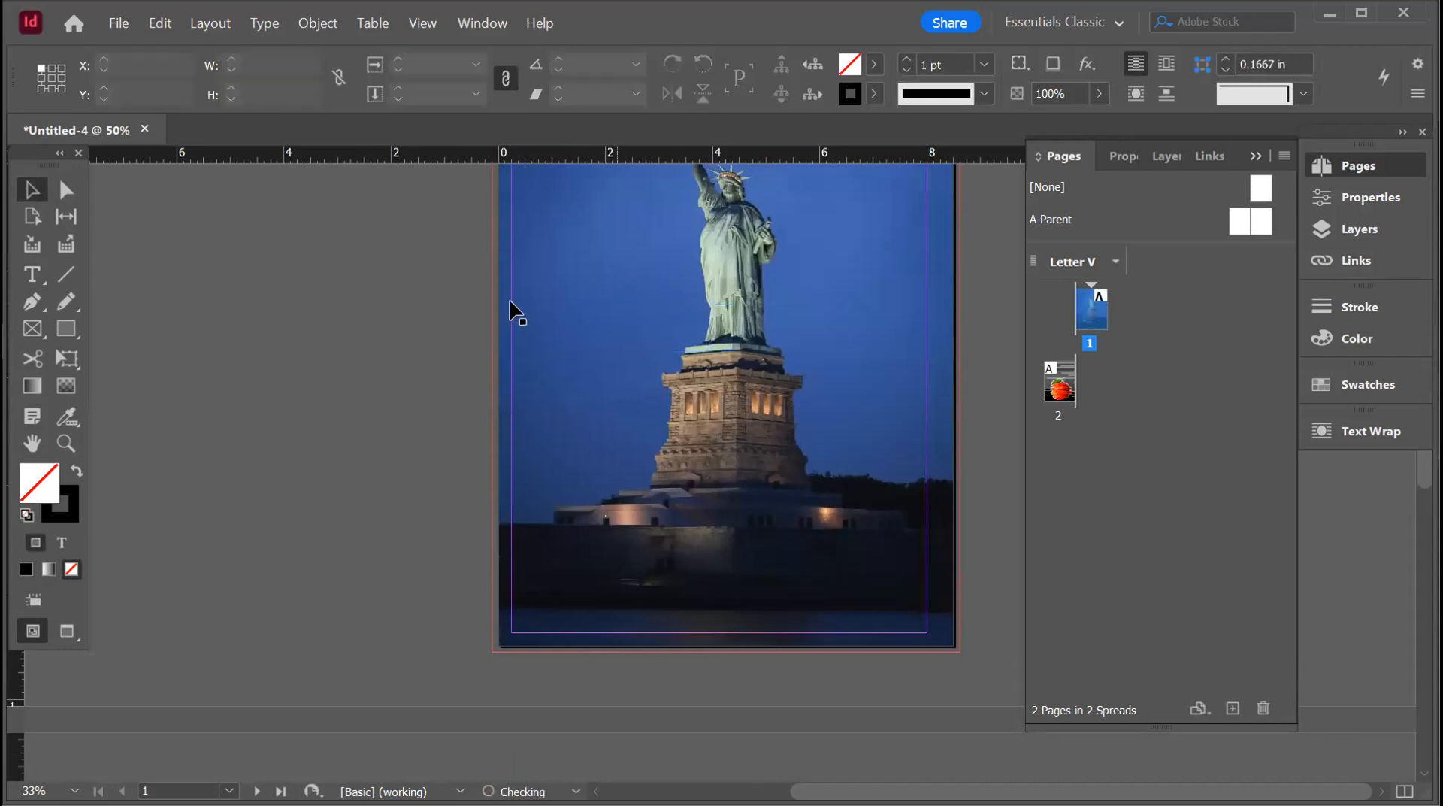
# - Create a text frame about 2.8 × 1.475 in reading "Welcome to" over the photo and a smaller frame below it reading "AMERICA"
pyautogui.click(35, 270)
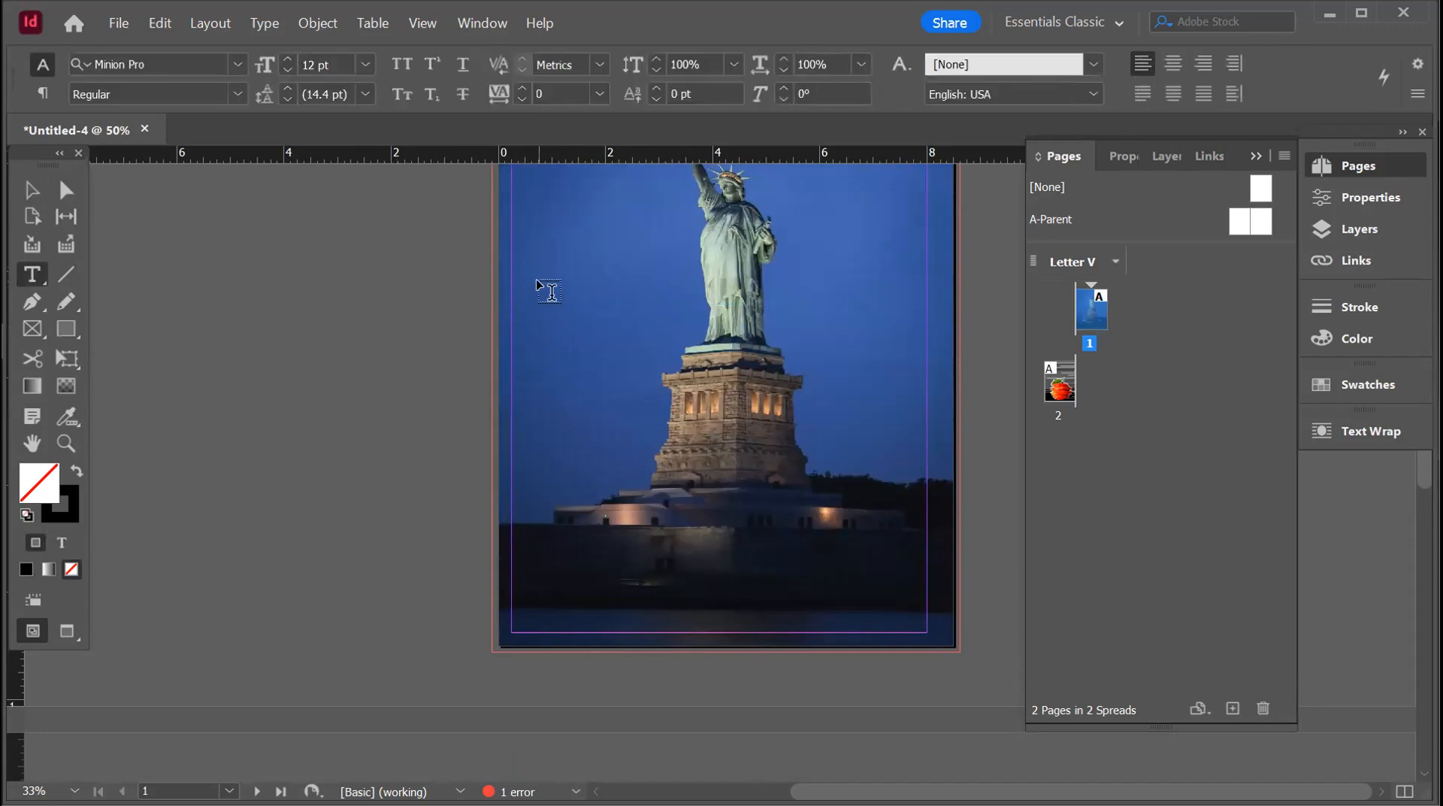
pyautogui.moveTo(538, 281); pyautogui.dragTo(688, 360)
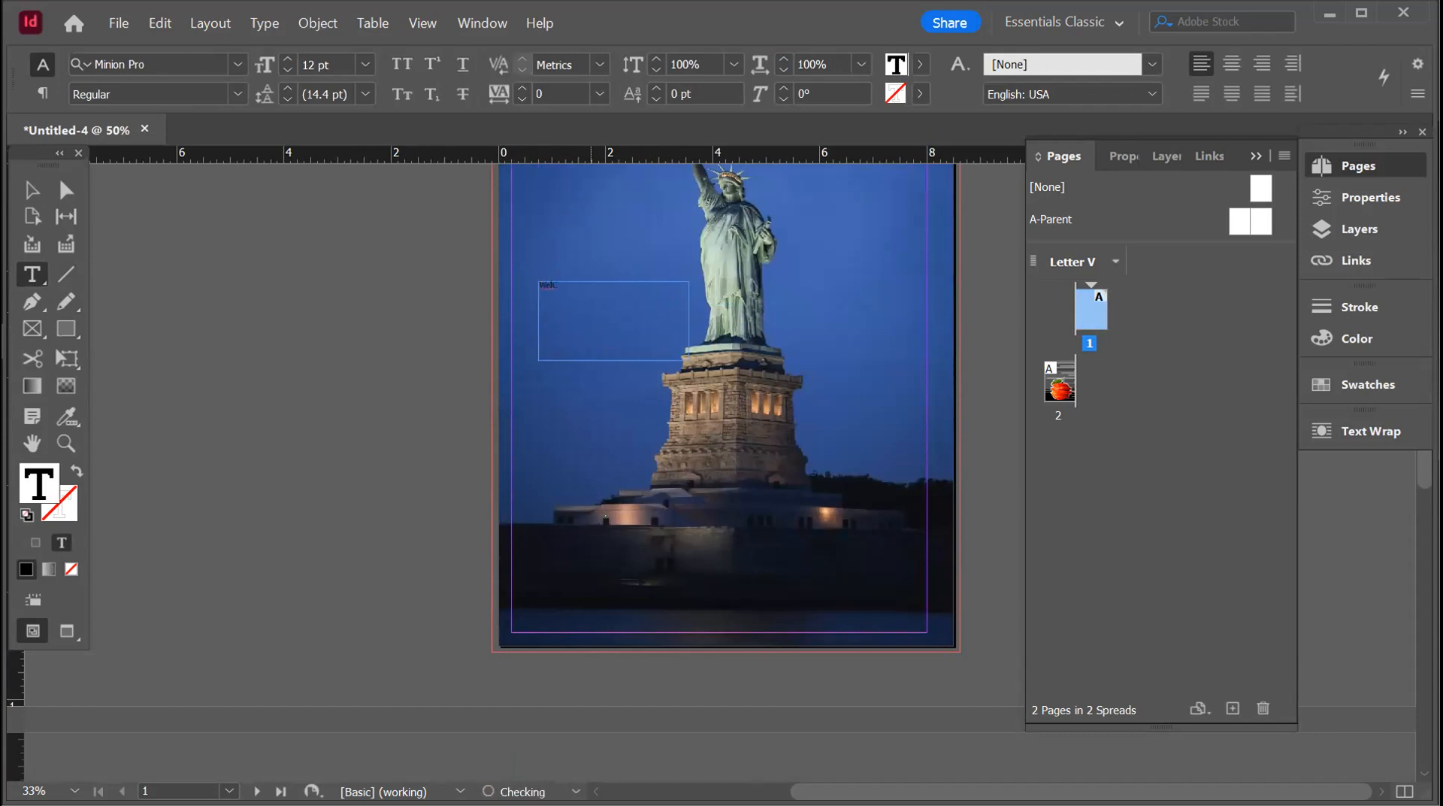
pyautogui.press('BackSpace')
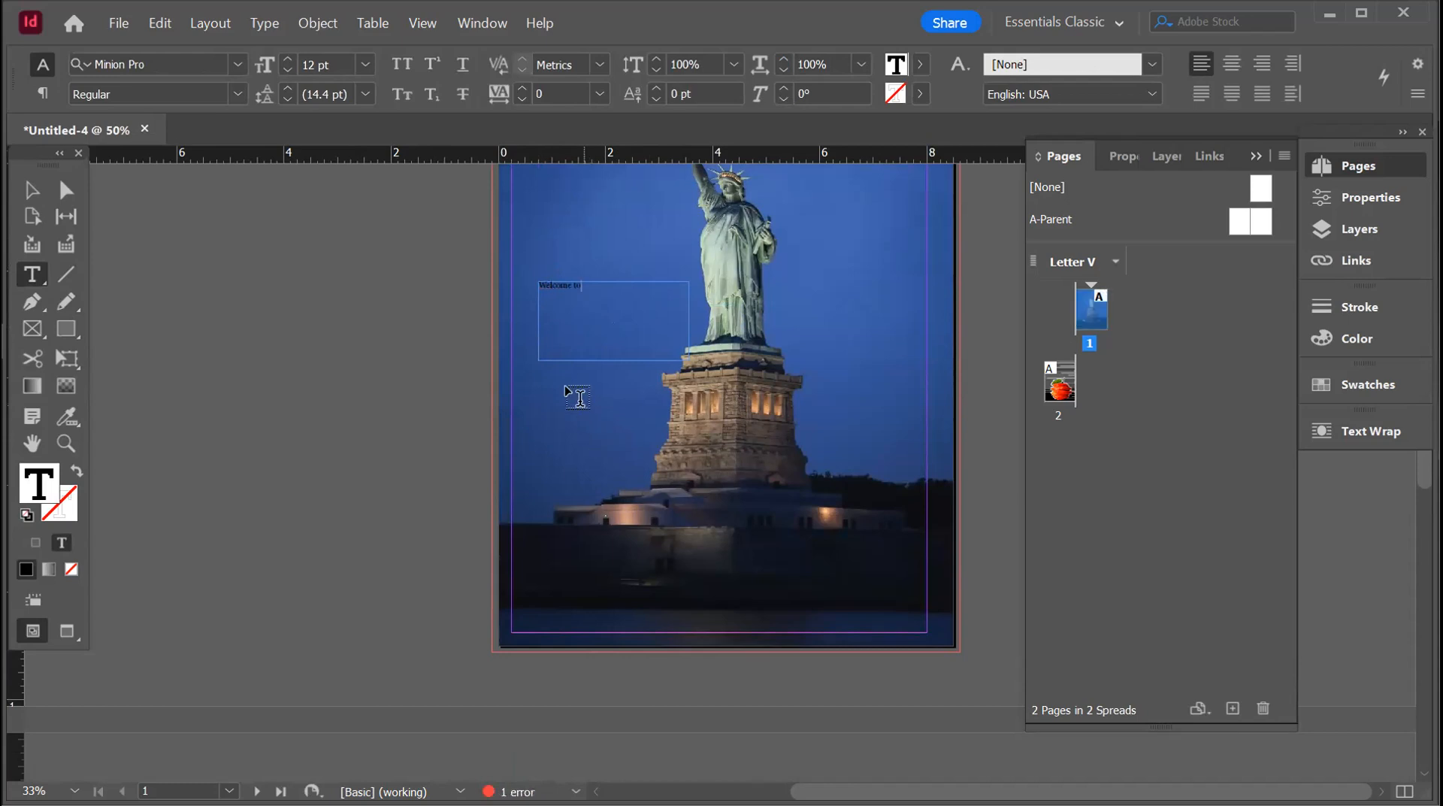
pyautogui.moveTo(538, 381); pyautogui.dragTo(669, 425)
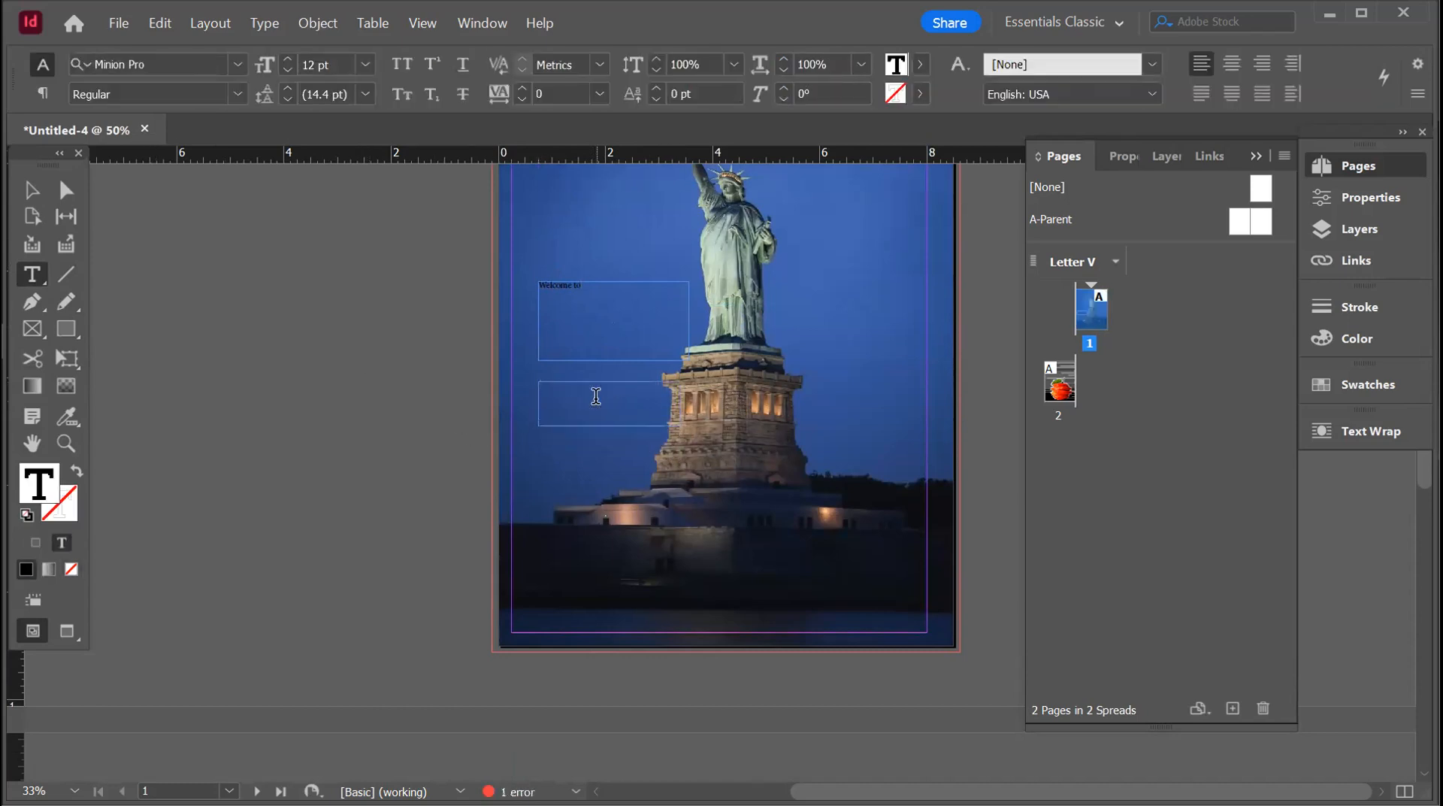
pyautogui.write('NMER')
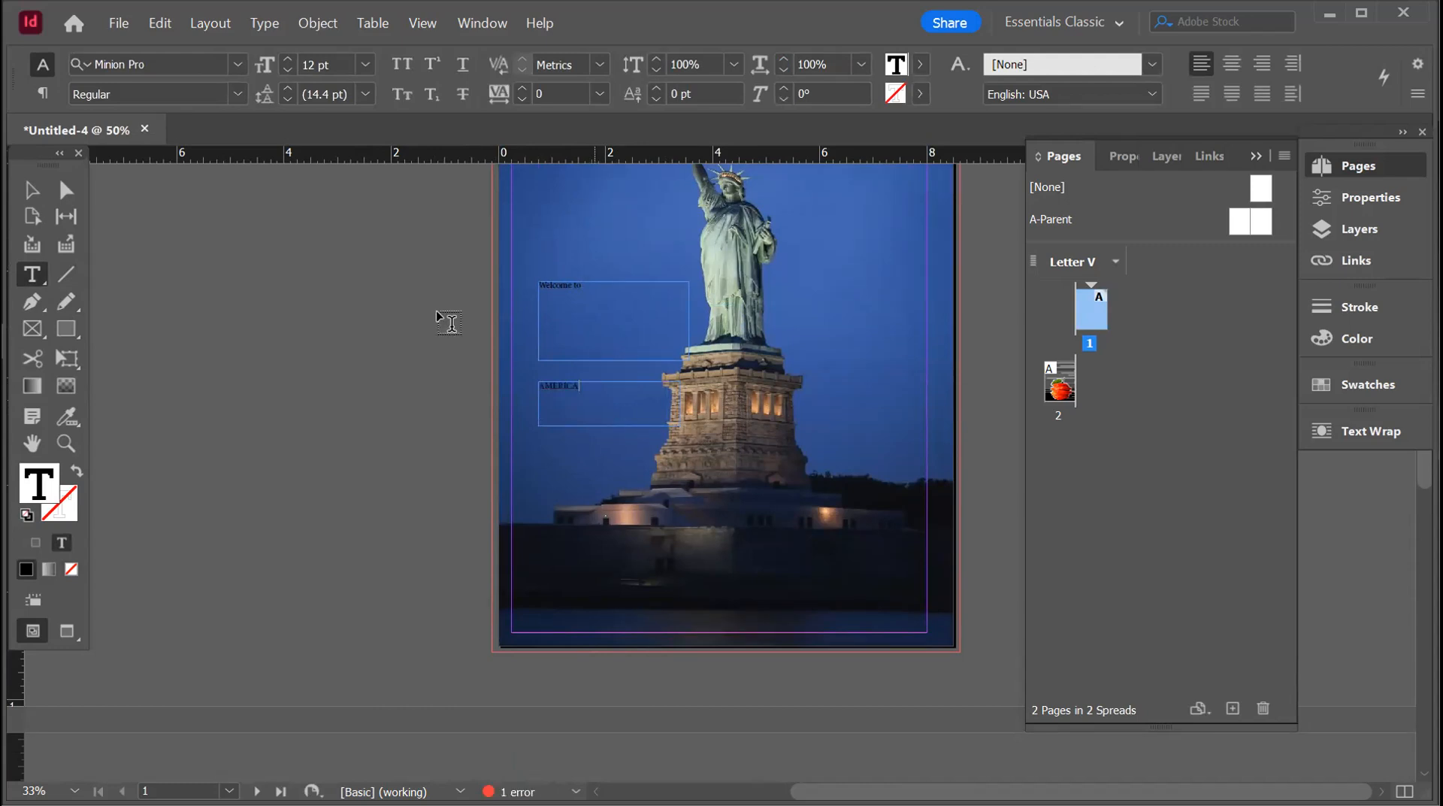
# - Set the "Welcome to" text to 72 pt and widen its frame to about 6.425 in
pyautogui.moveTo(589, 295); pyautogui.dragTo(503, 279)
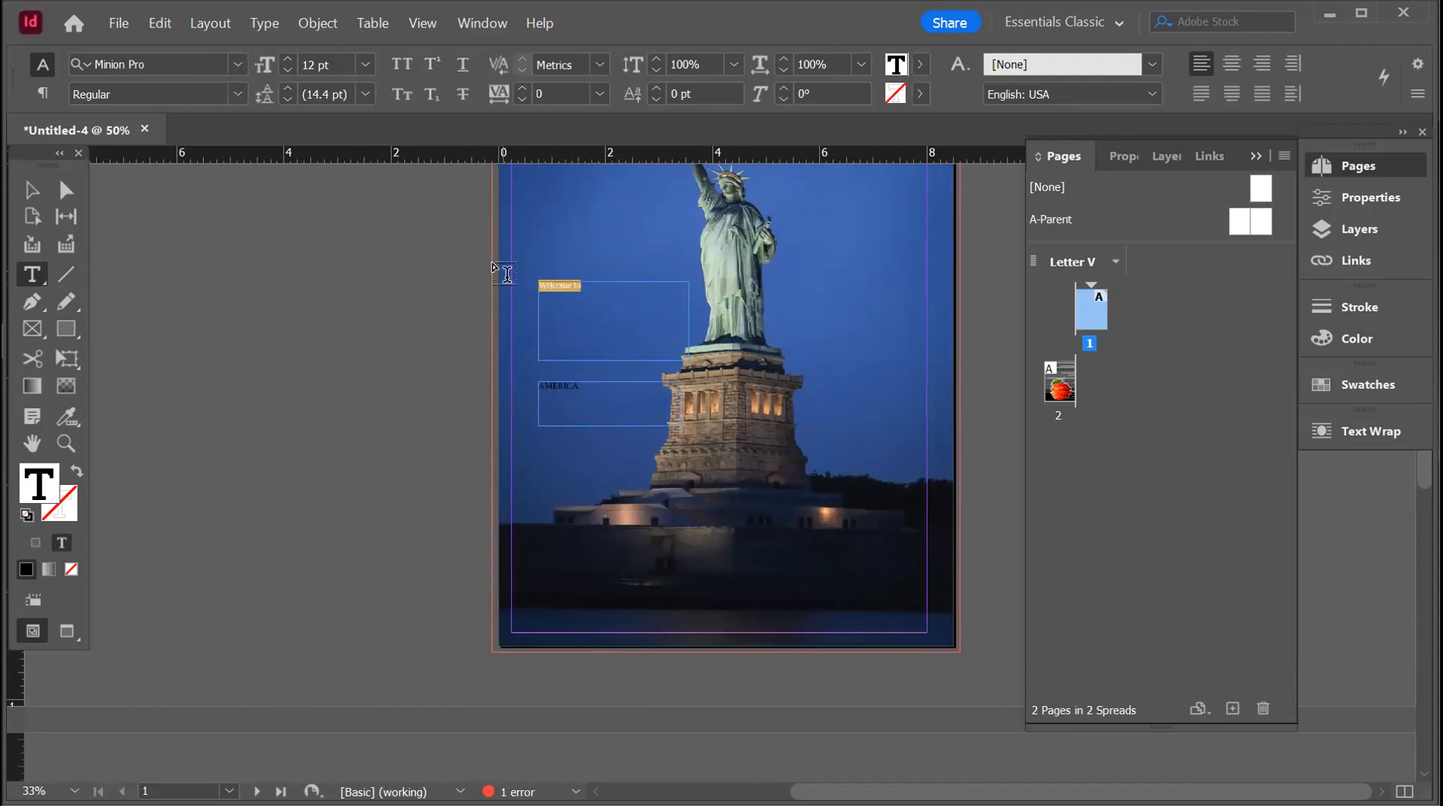
pyautogui.click(364, 64)
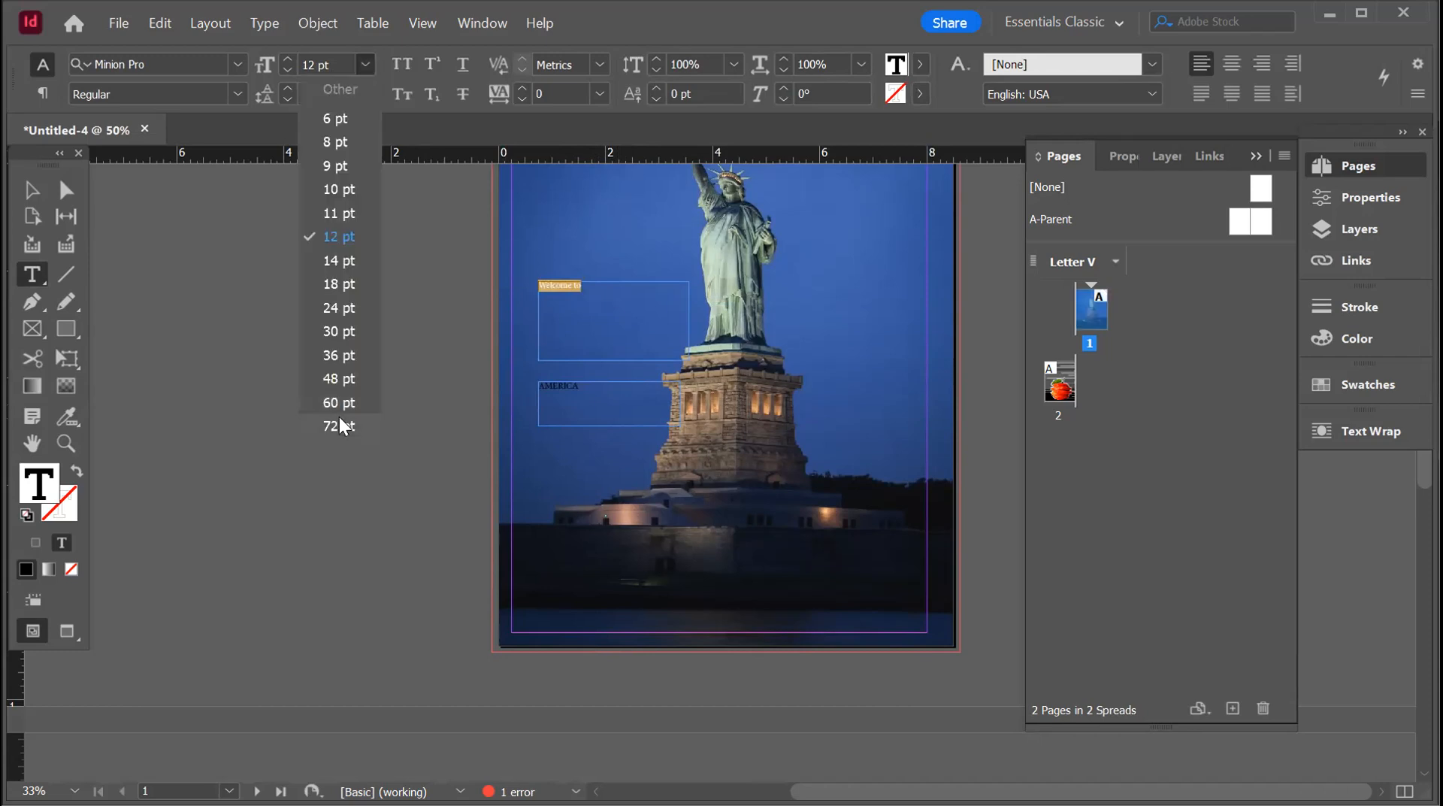
pyautogui.click(339, 422)
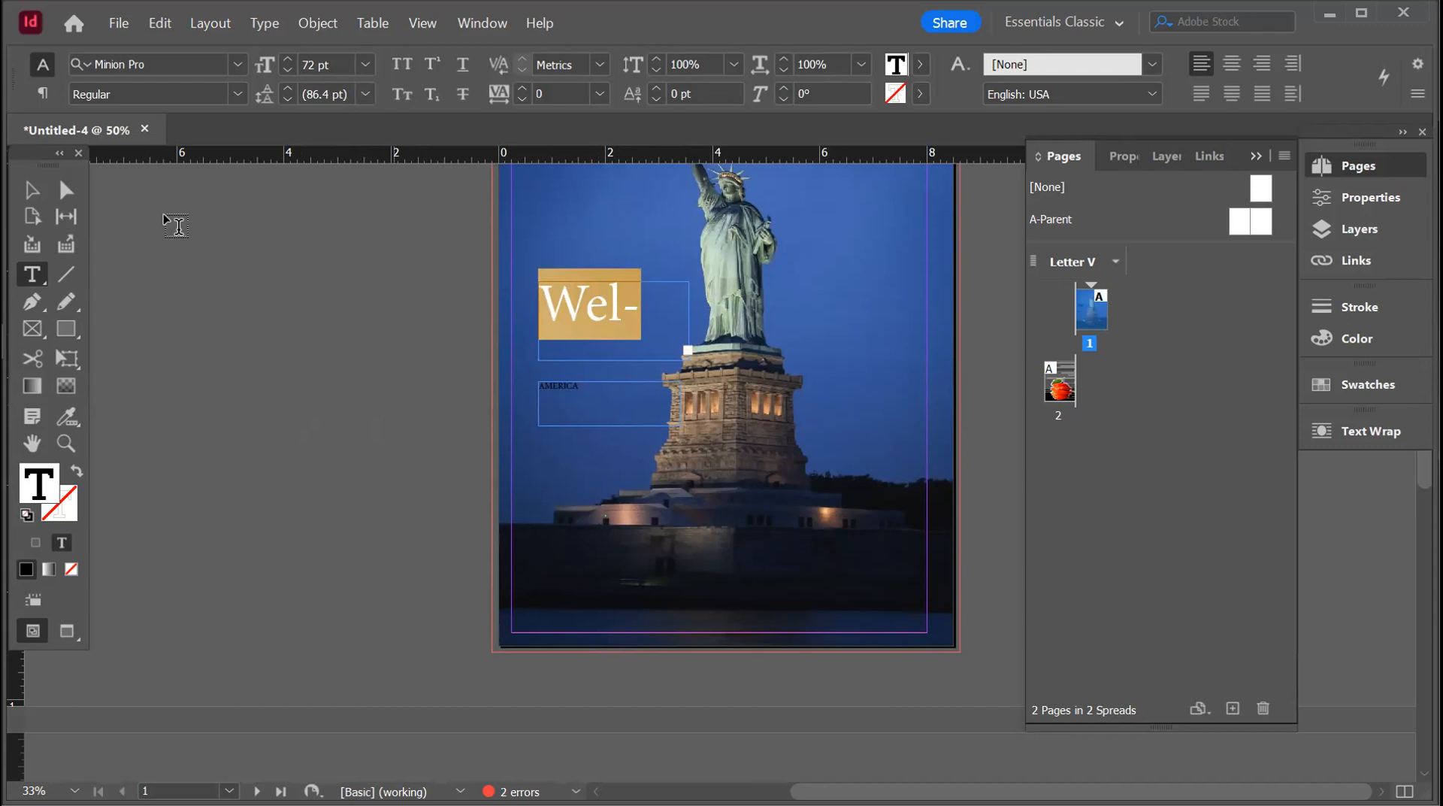
pyautogui.click(31, 189)
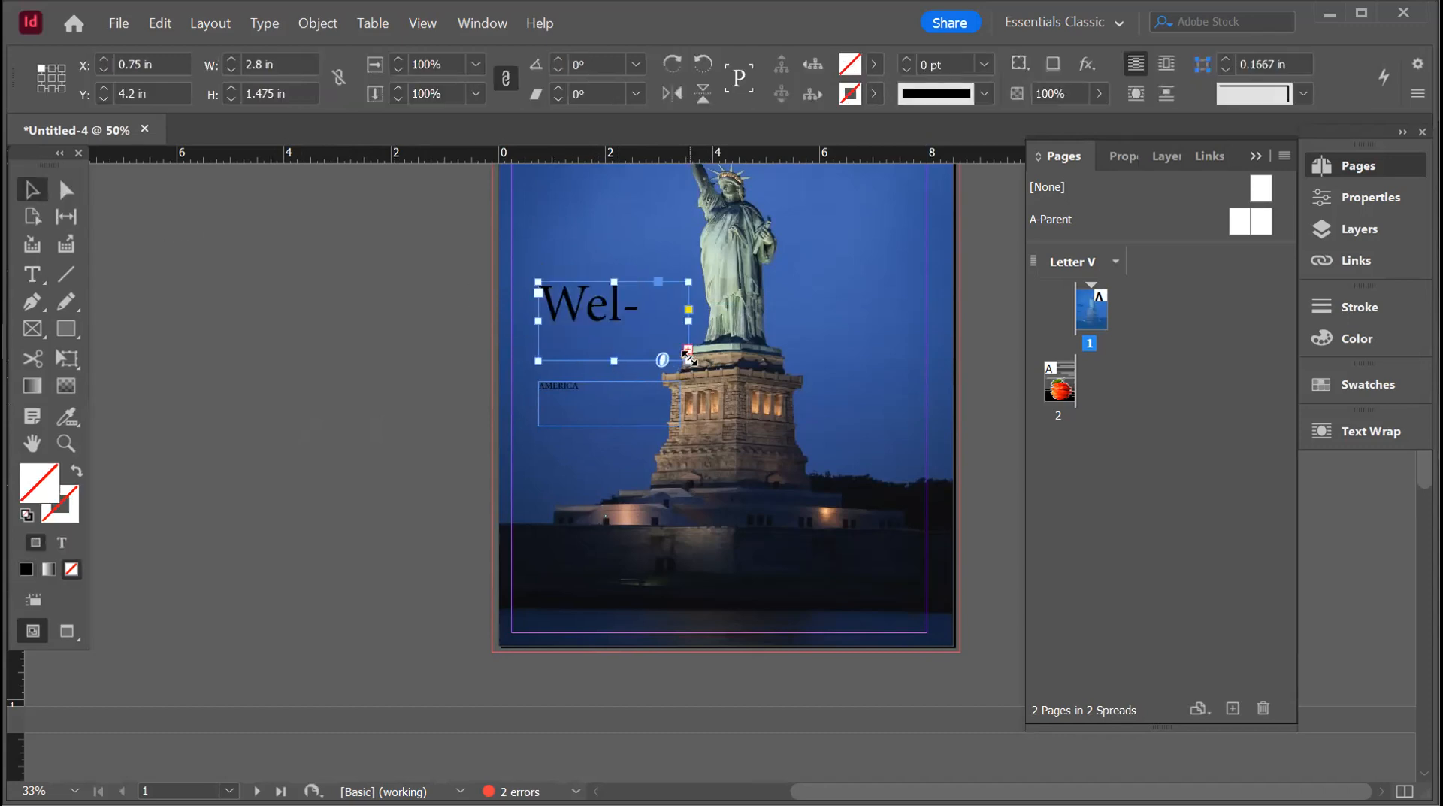
pyautogui.moveTo(870, 326); pyautogui.dragTo(882, 331)
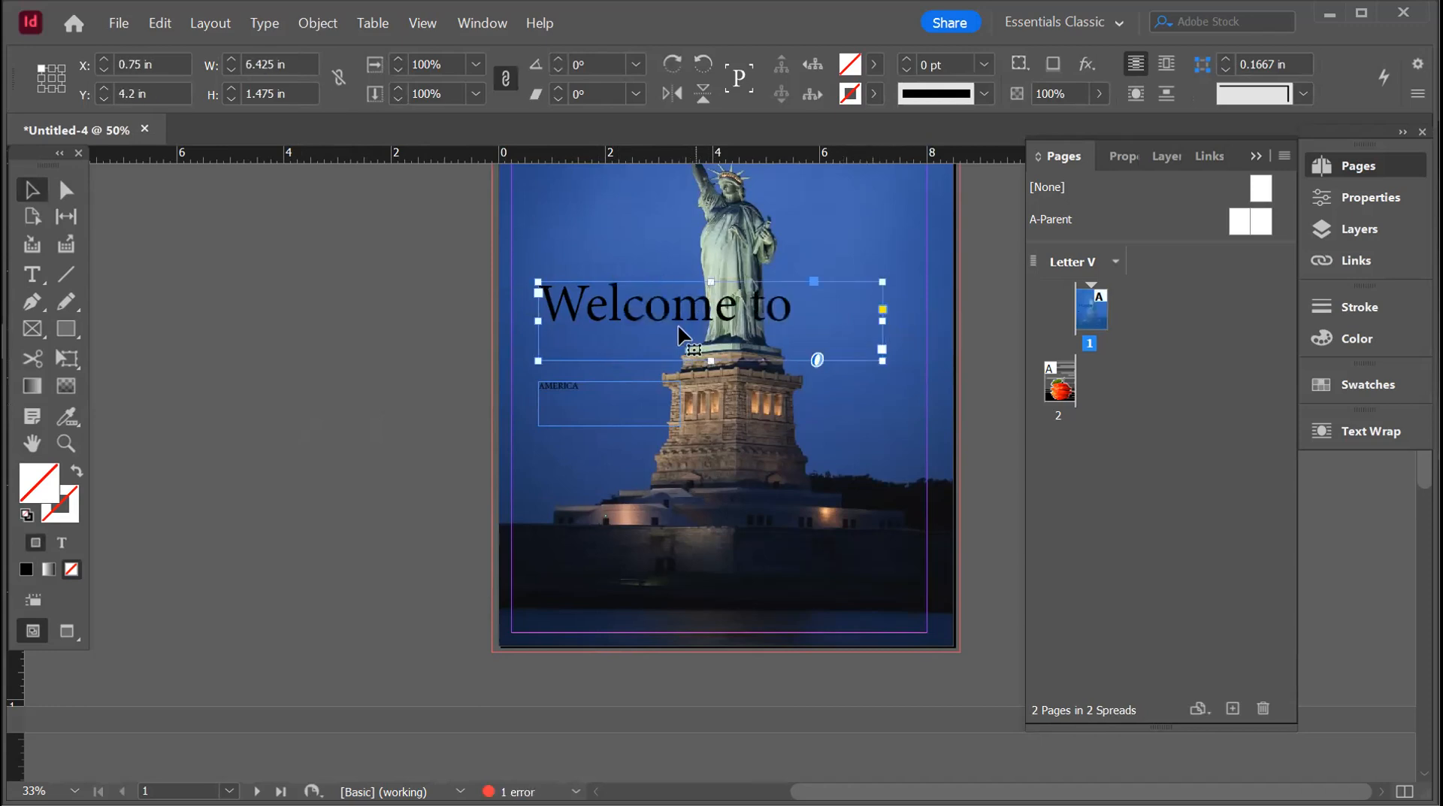
# - Set the "AMERICA" text to a 60 pt font size with 48 pt leading
pyautogui.doubleClick(552, 386)
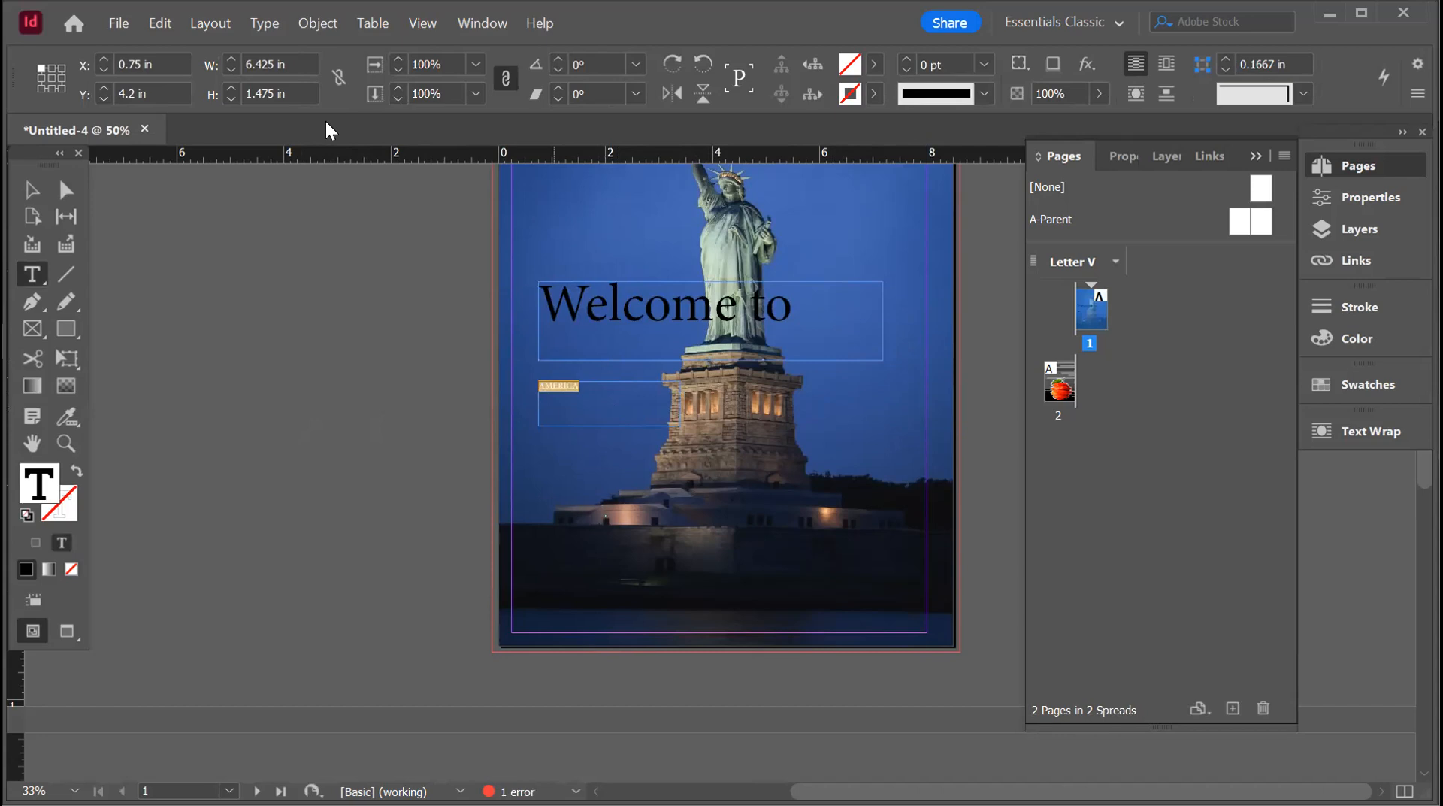
pyautogui.click(363, 64)
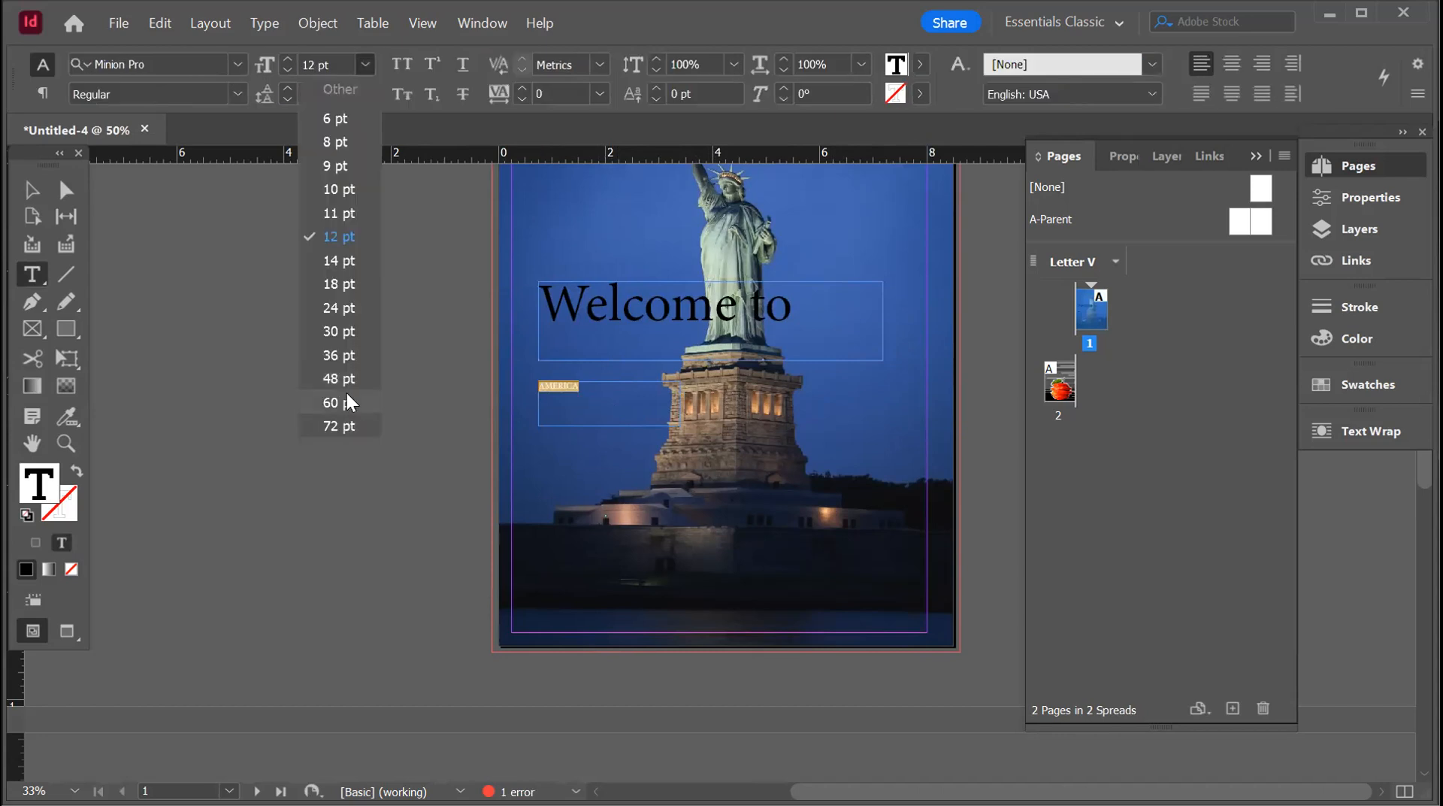
pyautogui.click(346, 394)
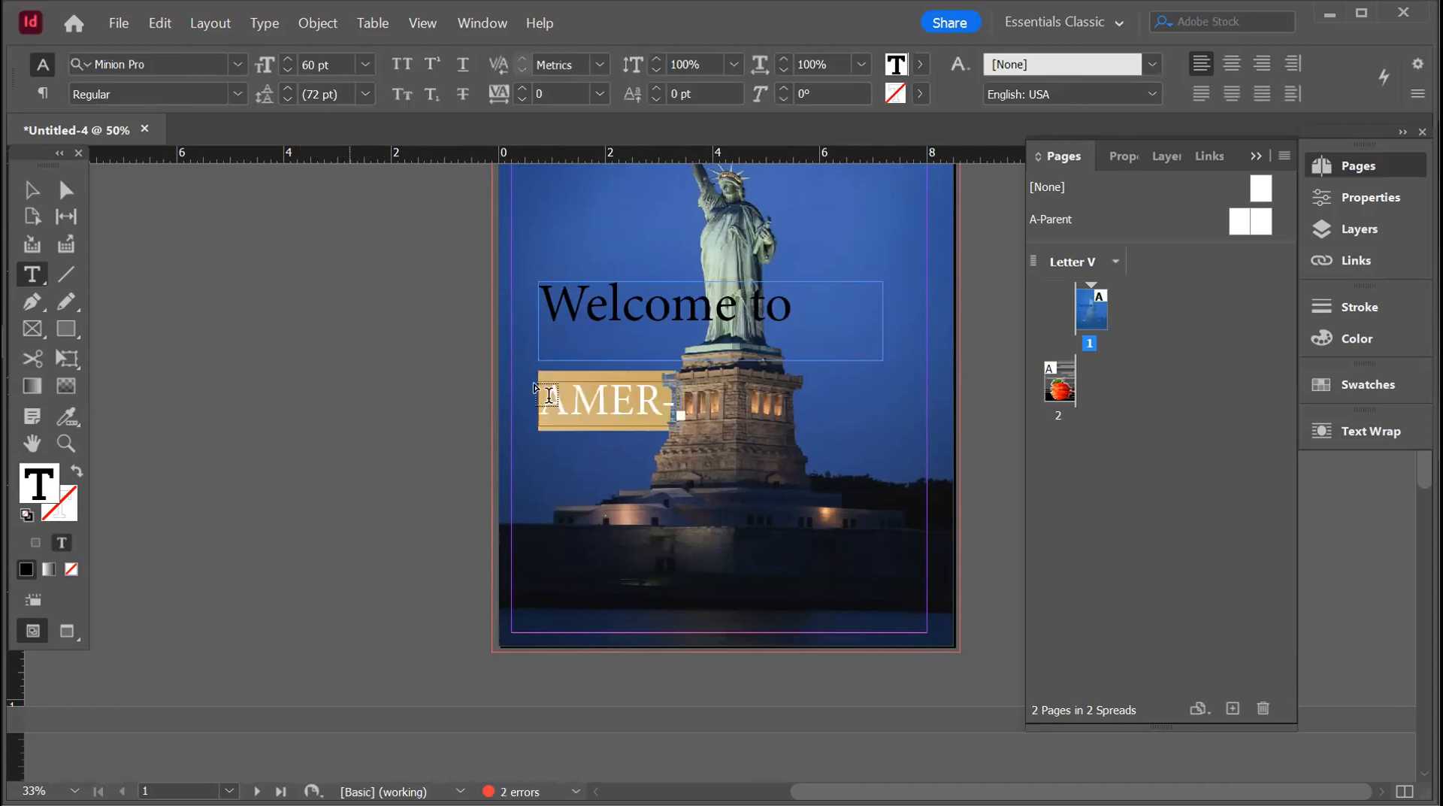
pyautogui.click(345, 88)
pyautogui.click(366, 94)
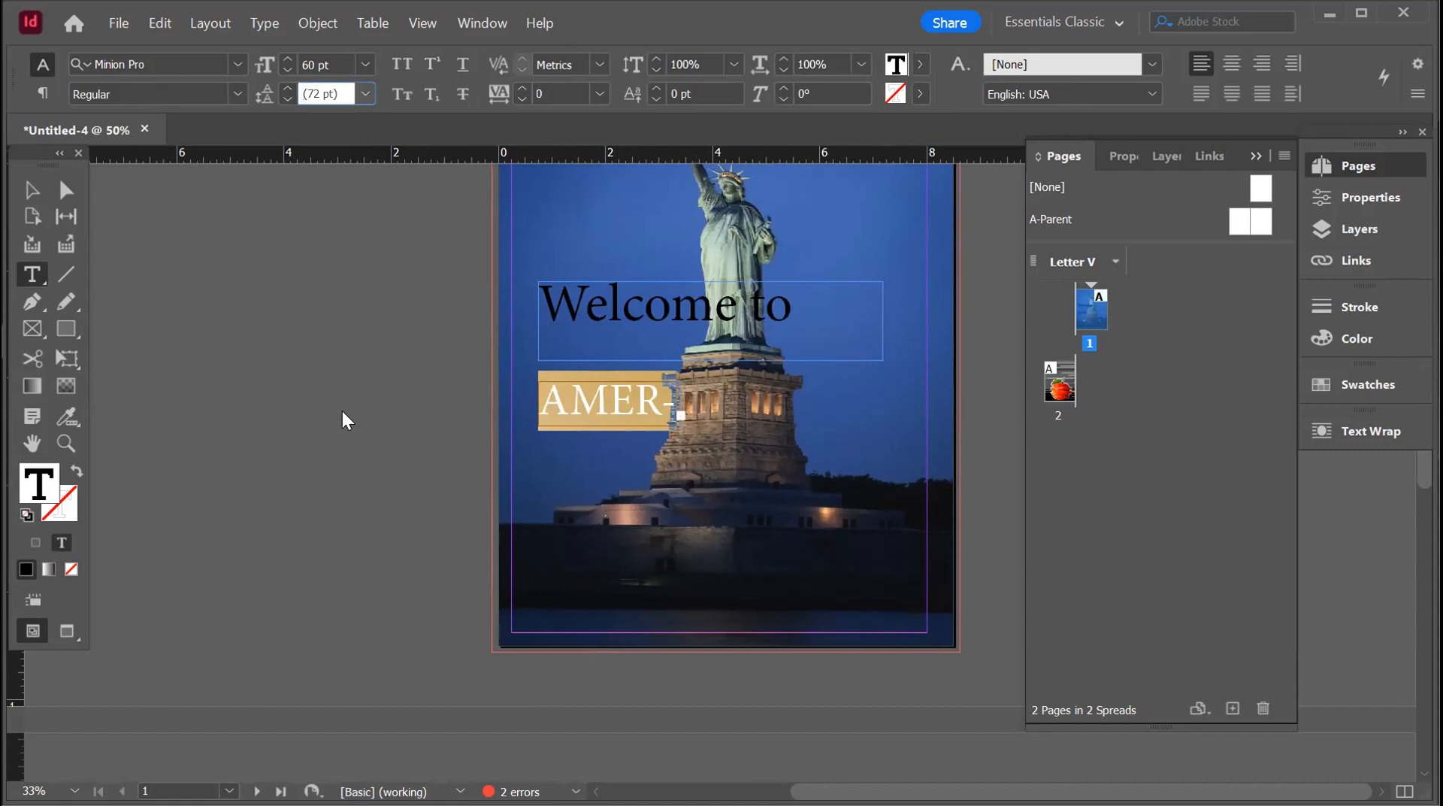
pyautogui.click(341, 410)
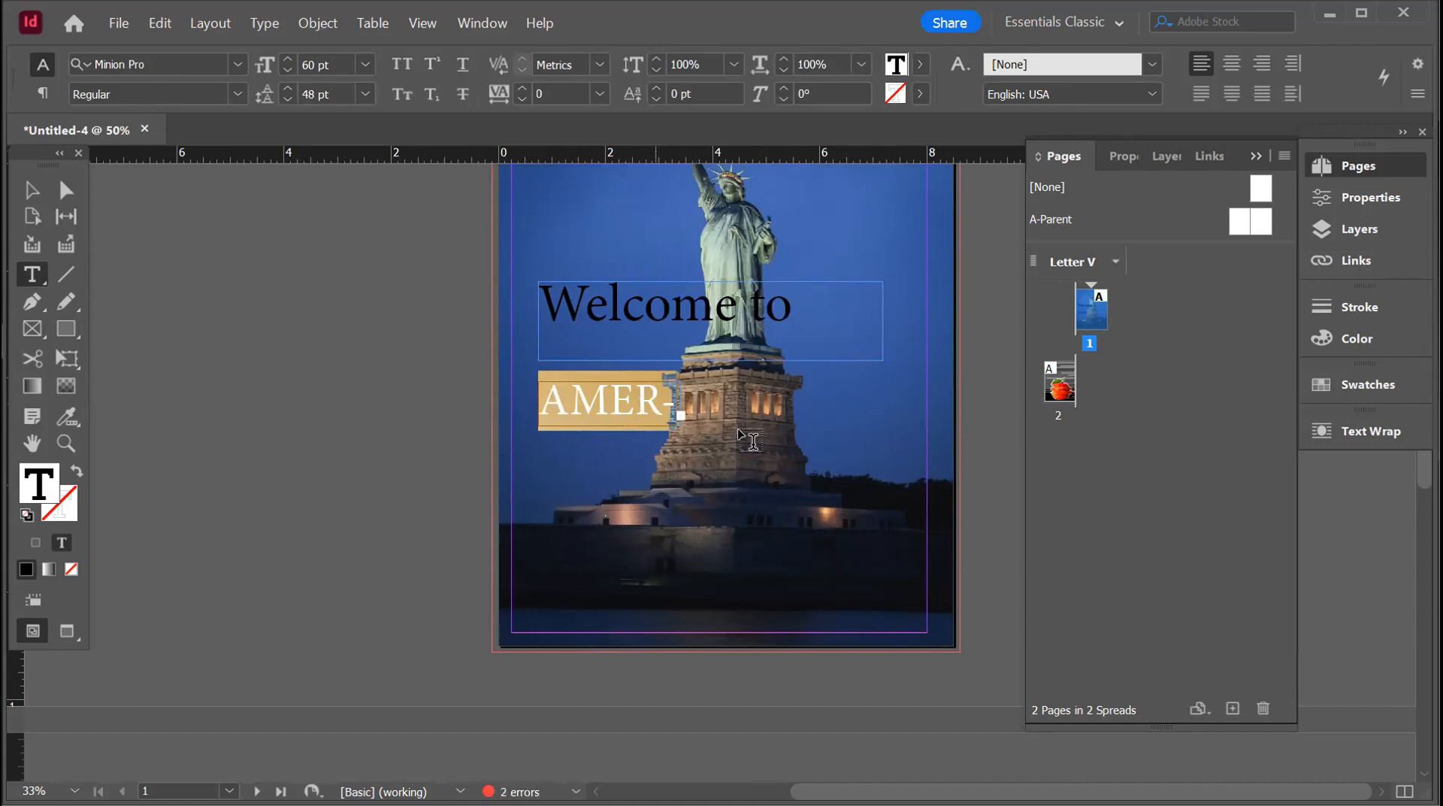
# - Widen the "AMERICA" frame to about 5.225 in and move both text frames to X 0.55 in, "AMERICA" at Y 8 in and "Welcome to" at 5.875 in
pyautogui.click(634, 406)
pyautogui.click(32, 189)
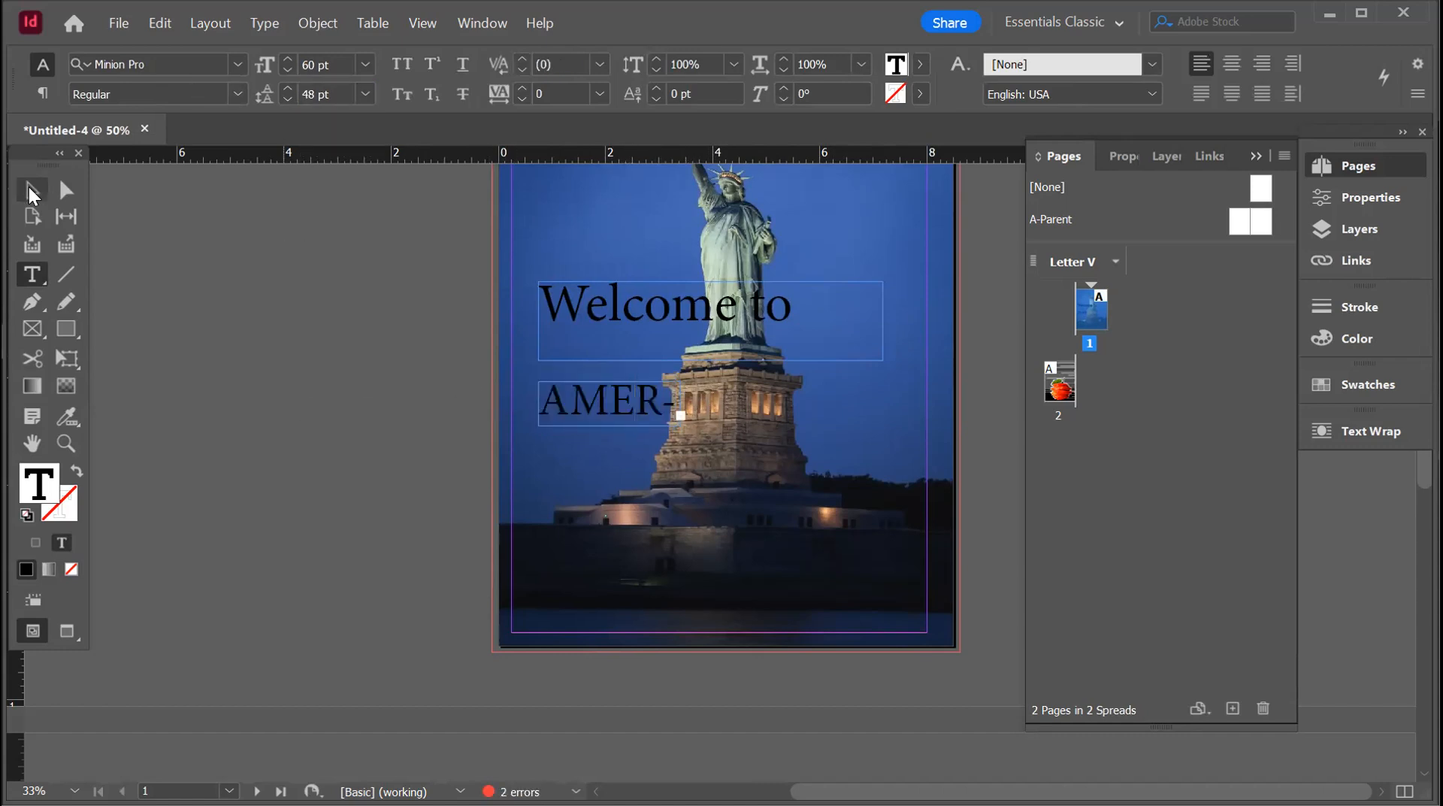
pyautogui.moveTo(681, 404); pyautogui.dragTo(817, 417)
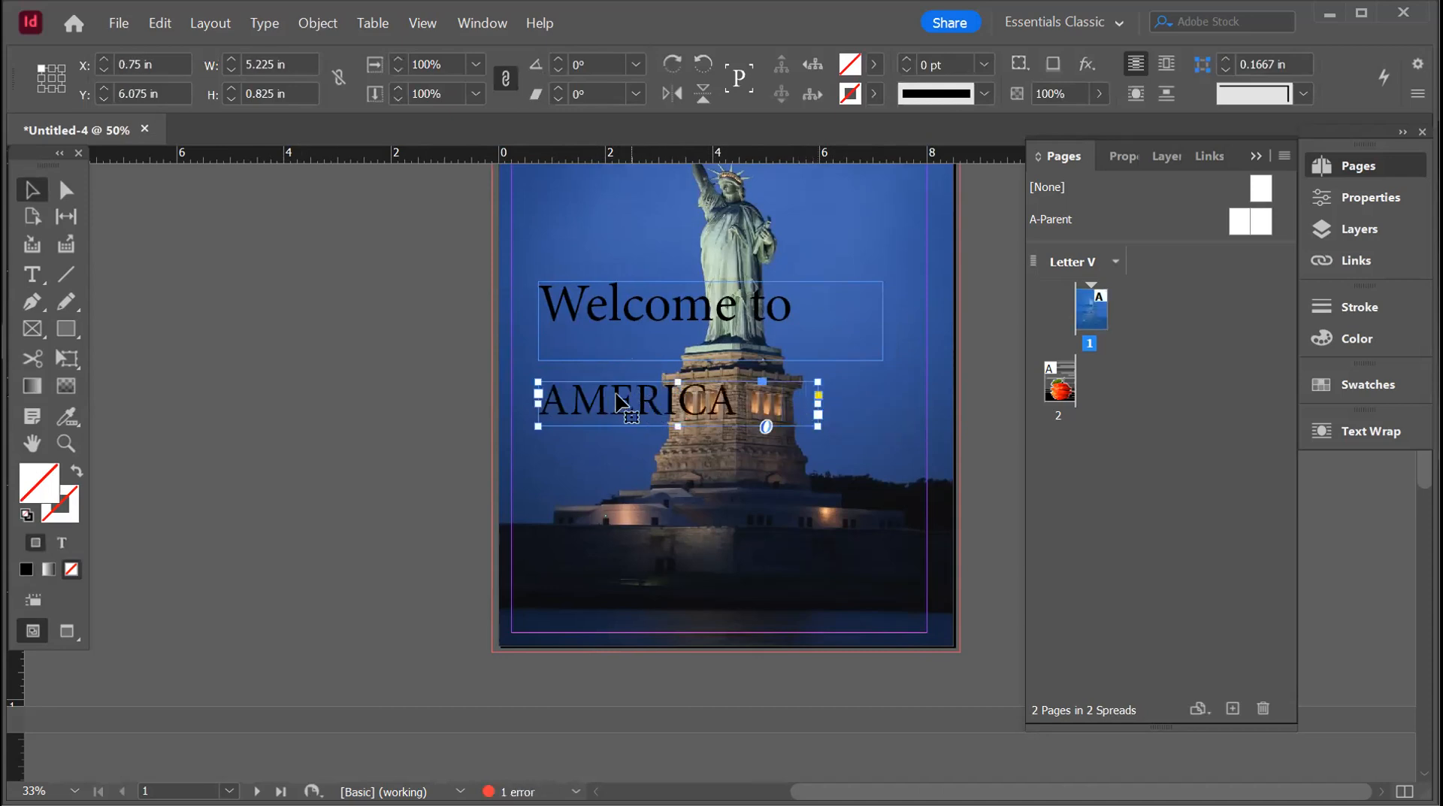
pyautogui.moveTo(618, 398); pyautogui.dragTo(607, 501)
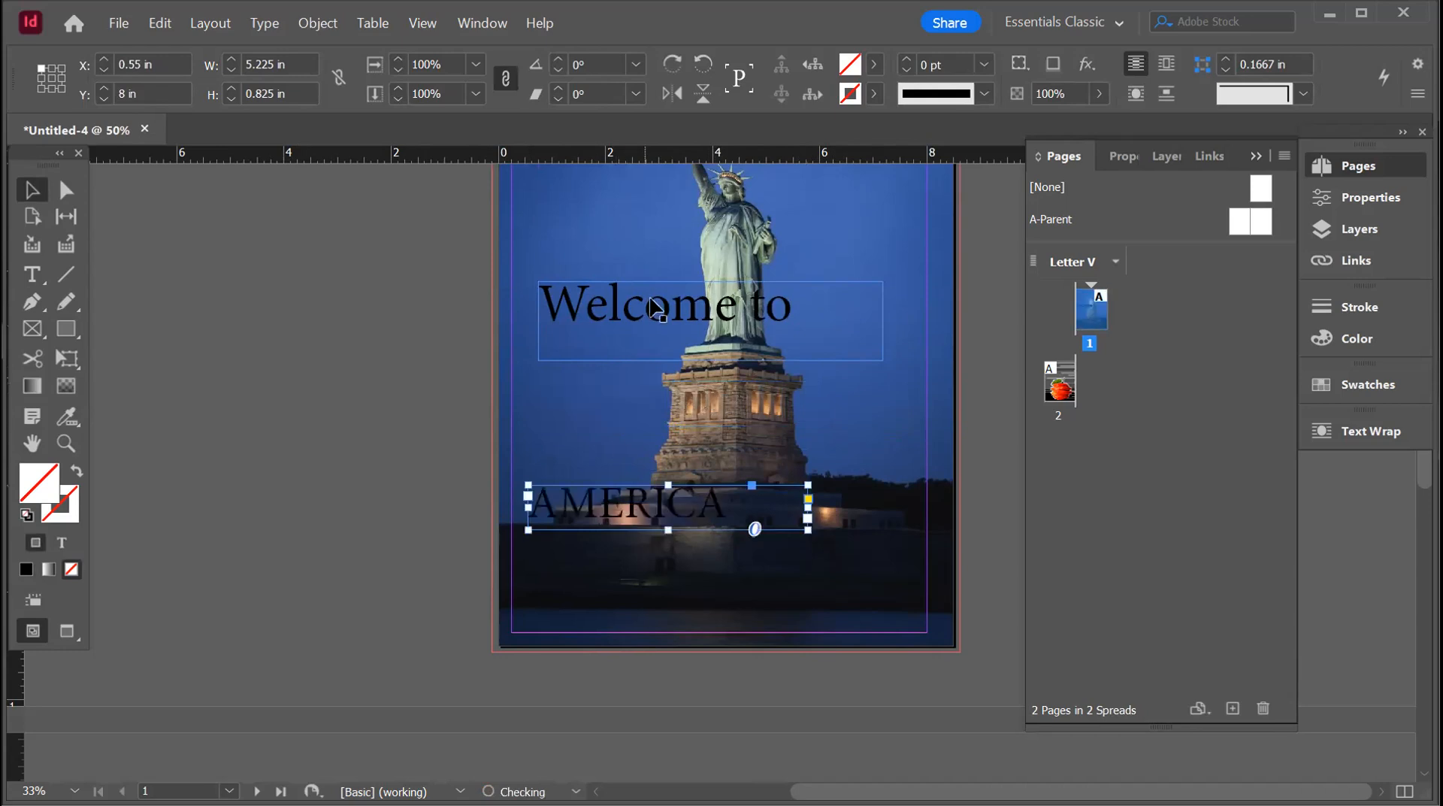
pyautogui.moveTo(680, 396); pyautogui.dragTo(645, 380)
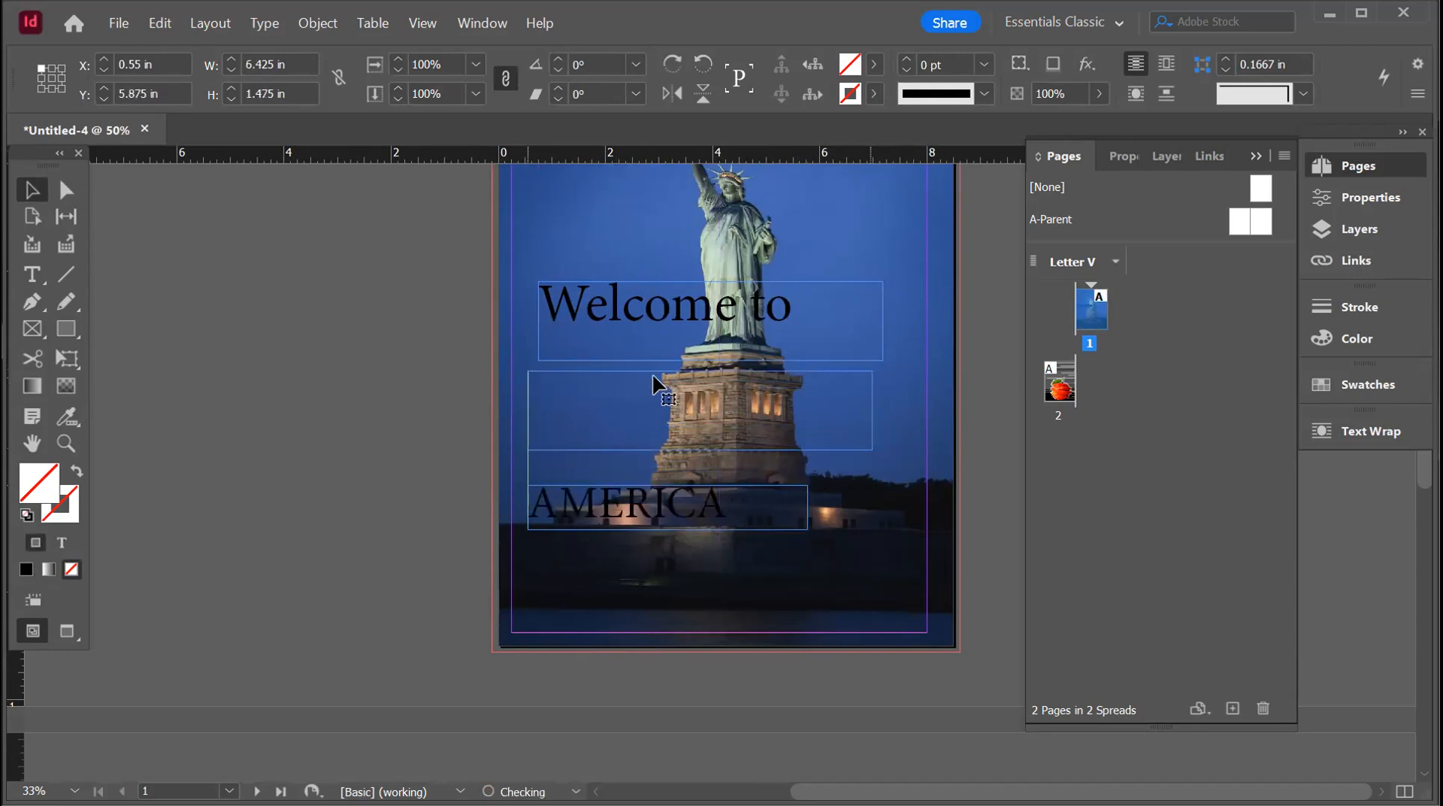
# - Change the font of the whole "Welcome to" text to Arial Rounded MT Bold
pyautogui.doubleClick(645, 402)
pyautogui.hotkey('ctrl', 'a')
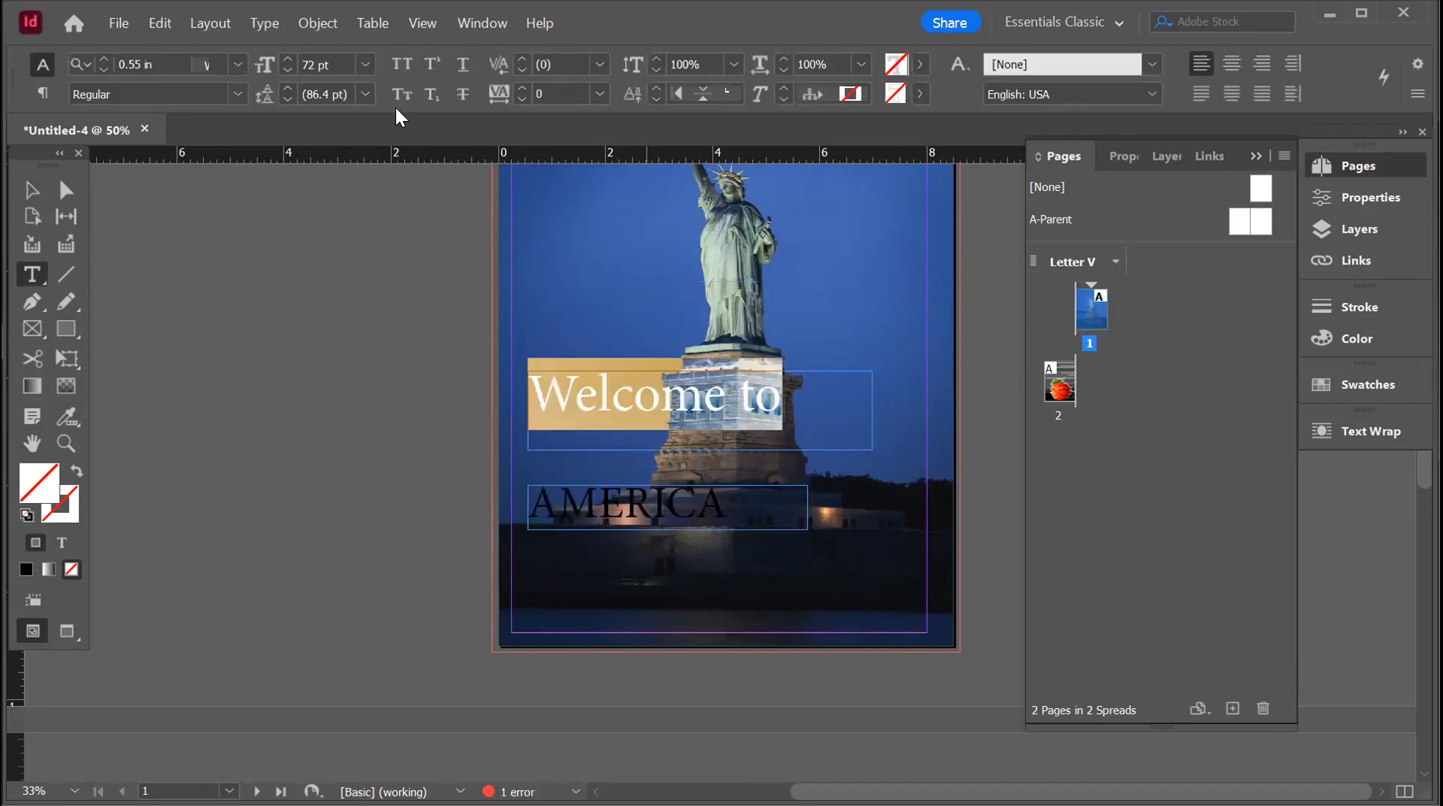
pyautogui.click(231, 61)
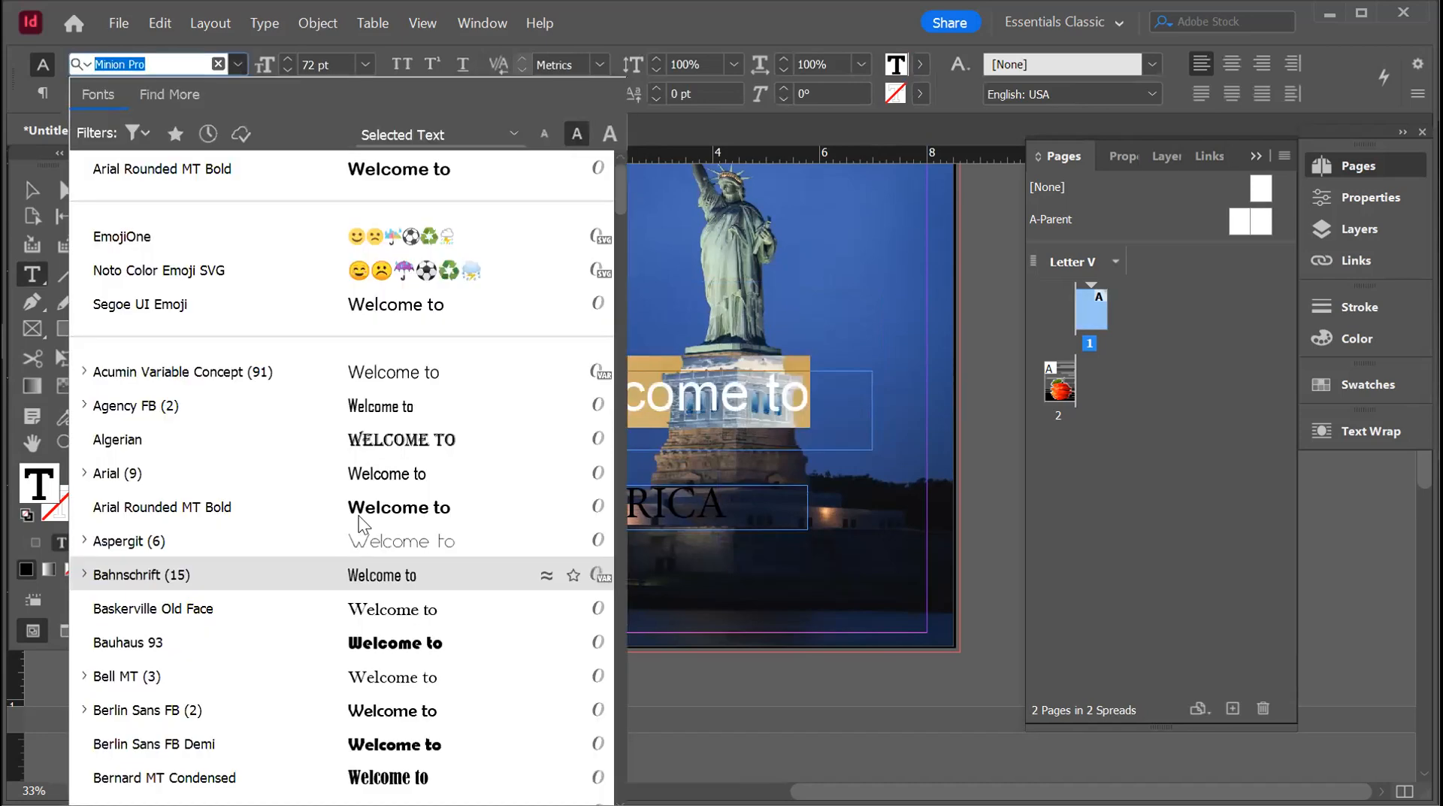
pyautogui.click(371, 506)
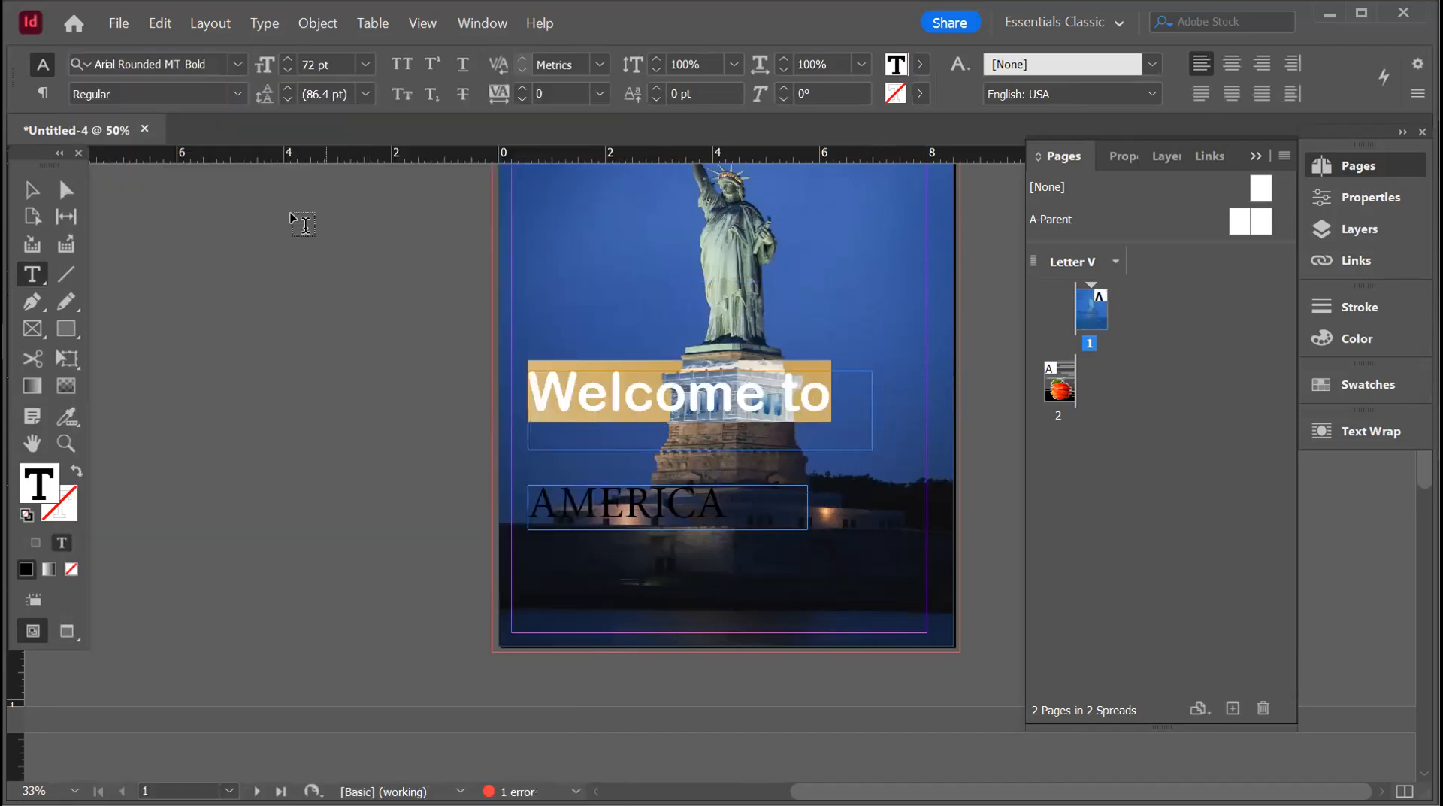
pyautogui.click(237, 87)
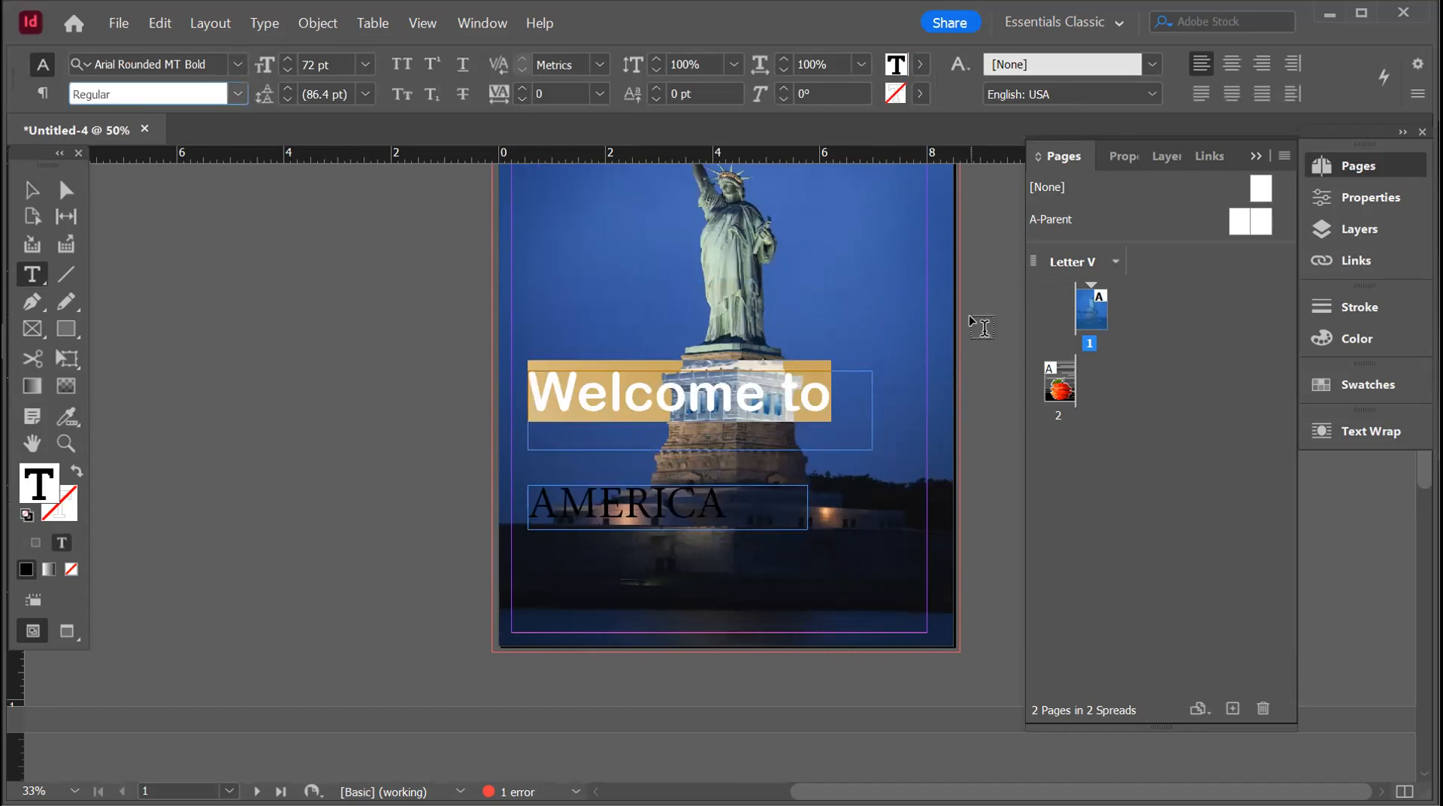
pyautogui.click(31, 189)
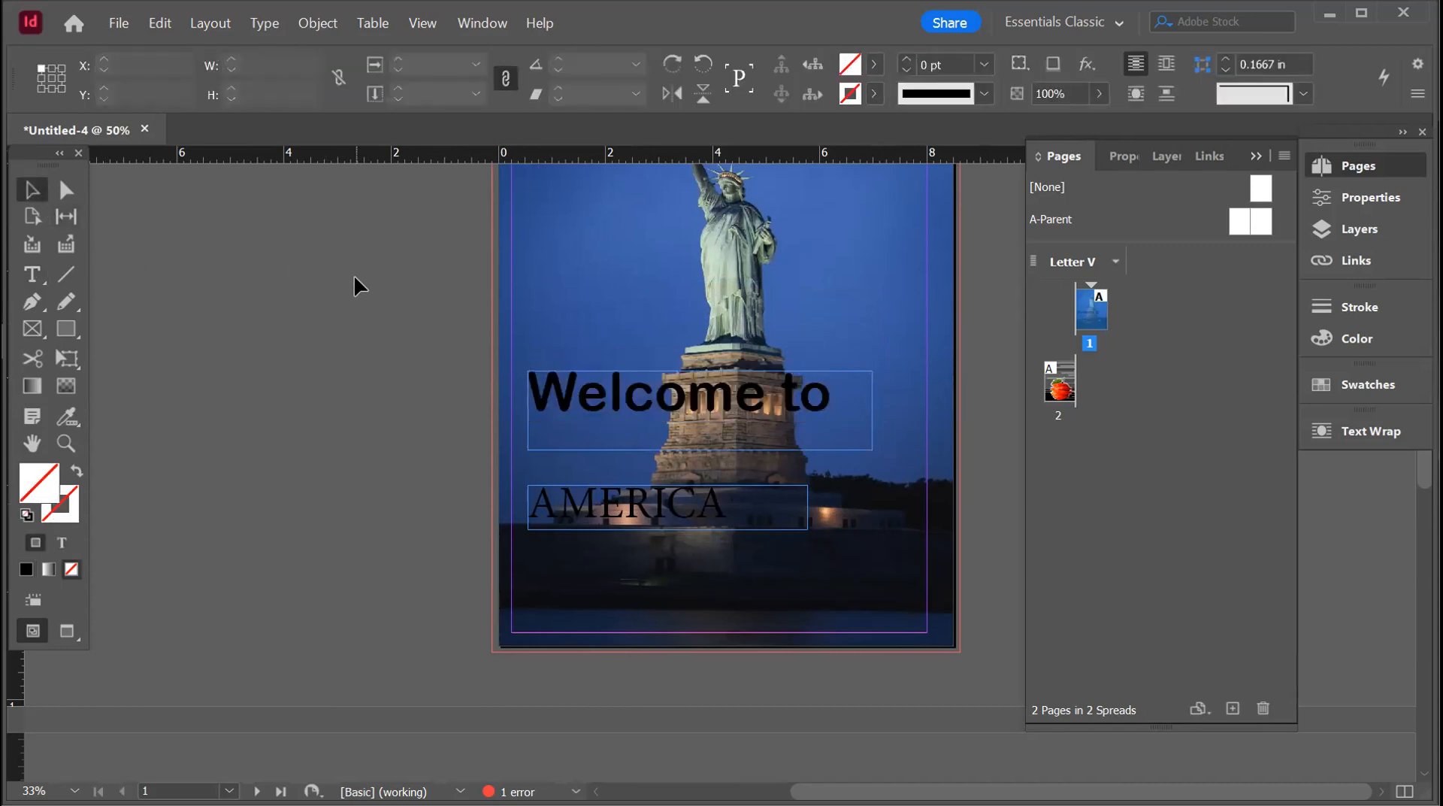
# - Fill the "Welcome to" frame with the yellow C=0 M=0 Y=100 K=0 swatch and swap fill and stroke so the yellow is on the stroke
pyautogui.click(718, 406)
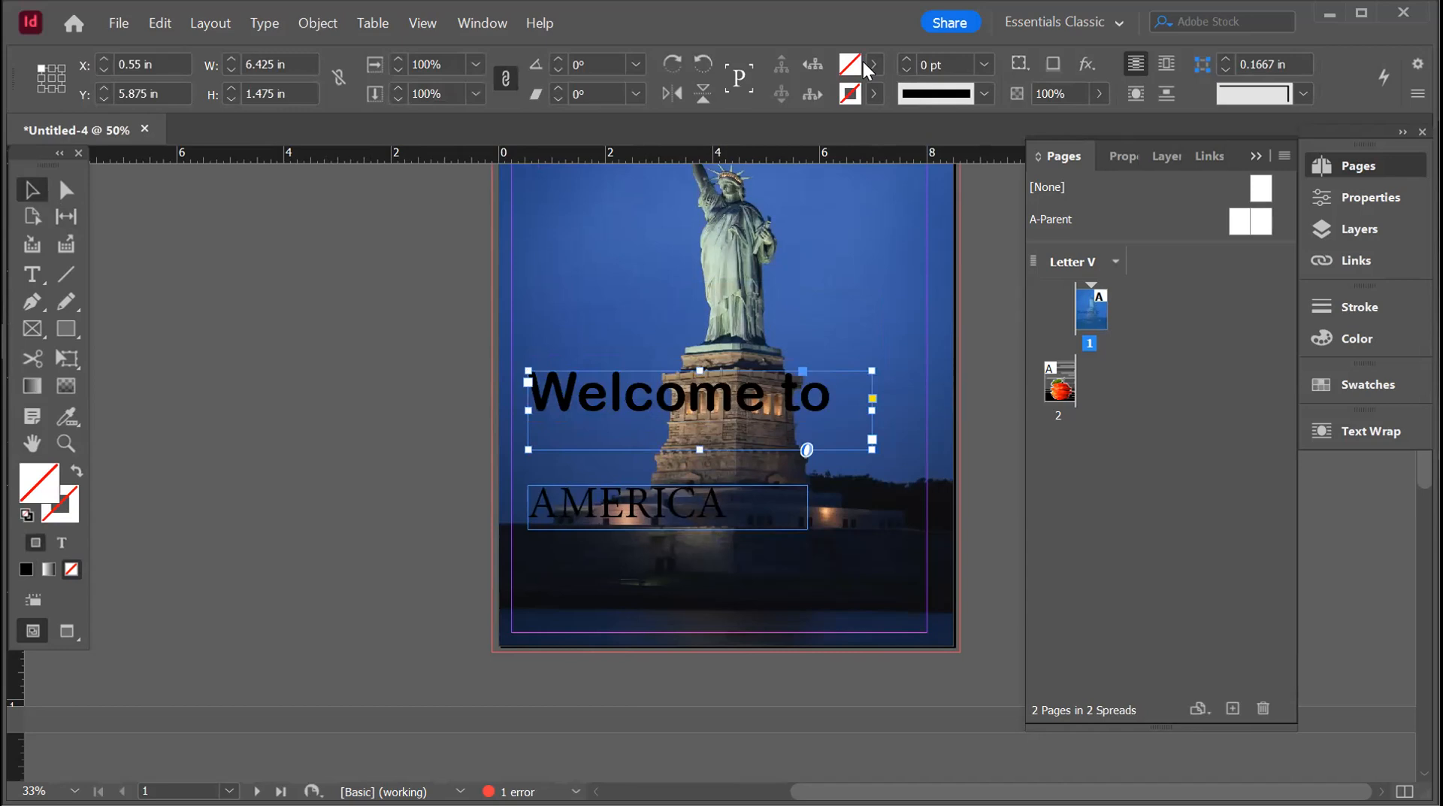
pyautogui.click(867, 63)
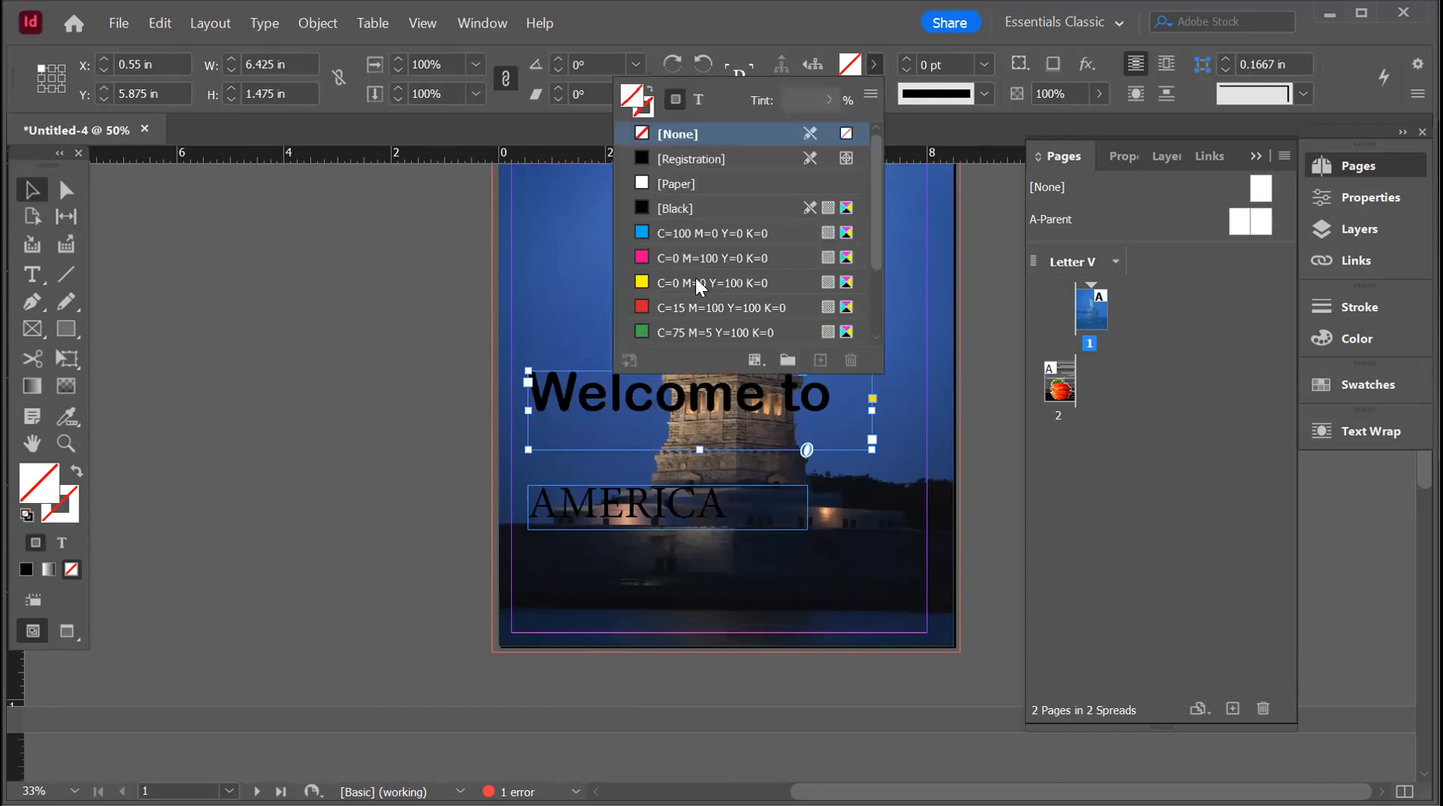
pyautogui.click(696, 282)
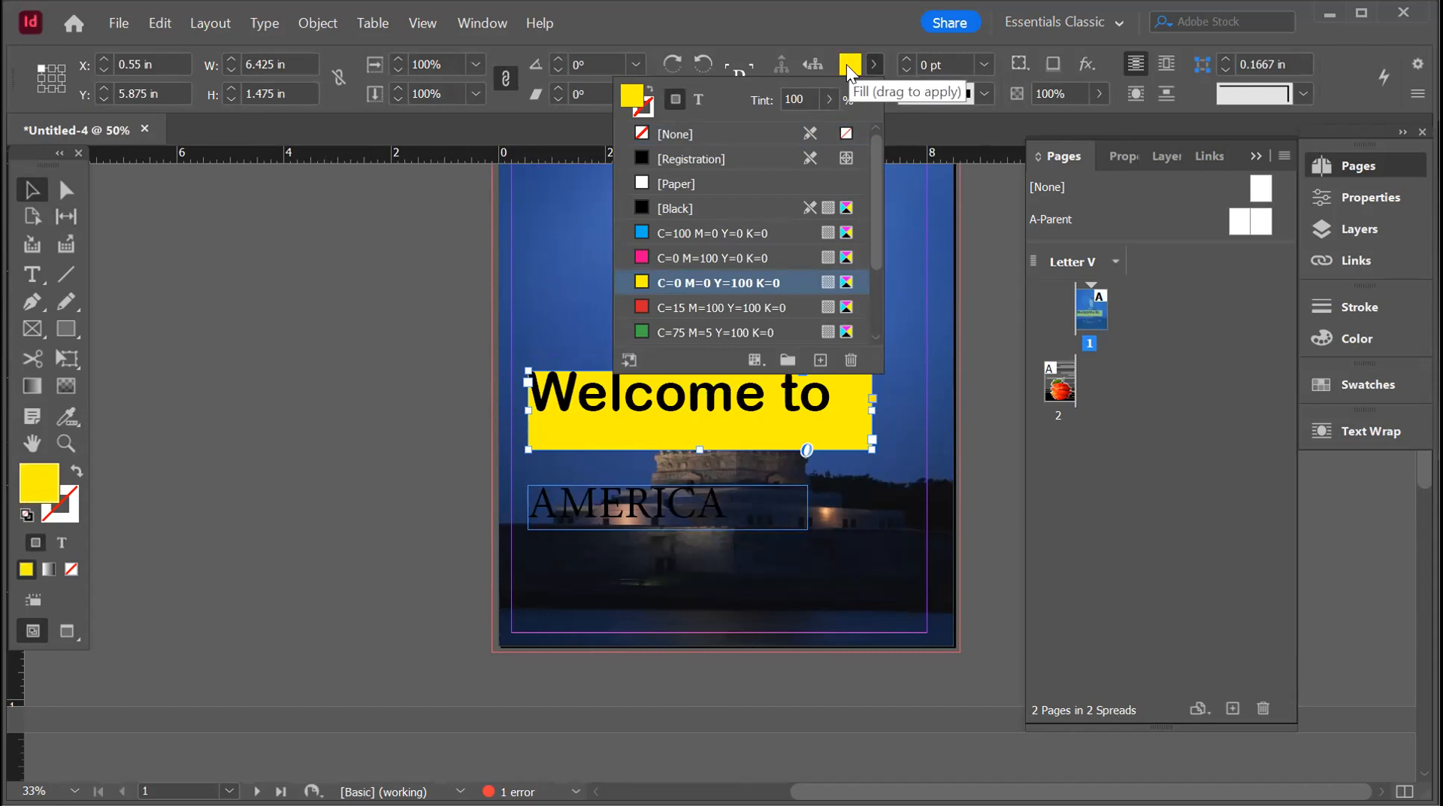
pyautogui.click(75, 470)
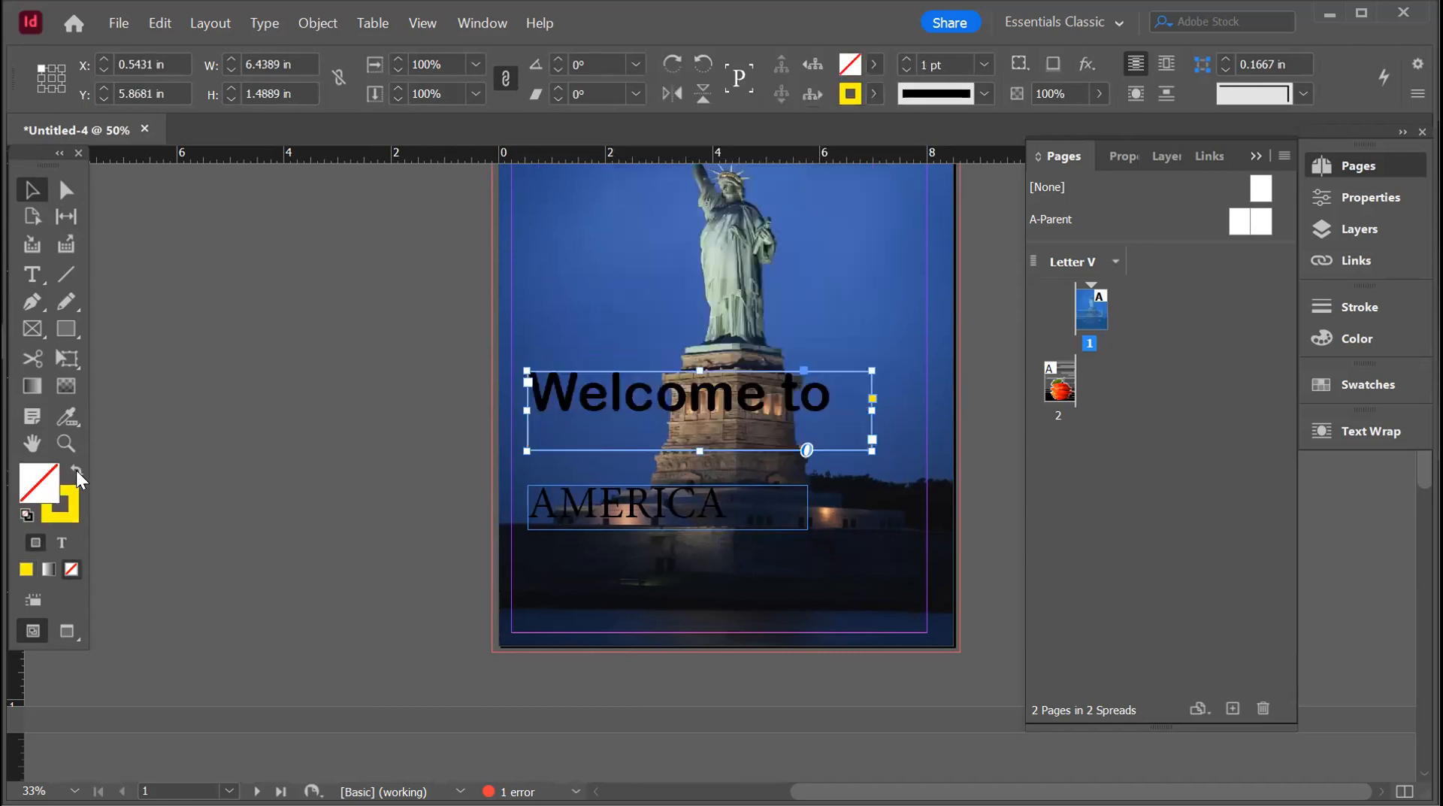
pyautogui.click(75, 471)
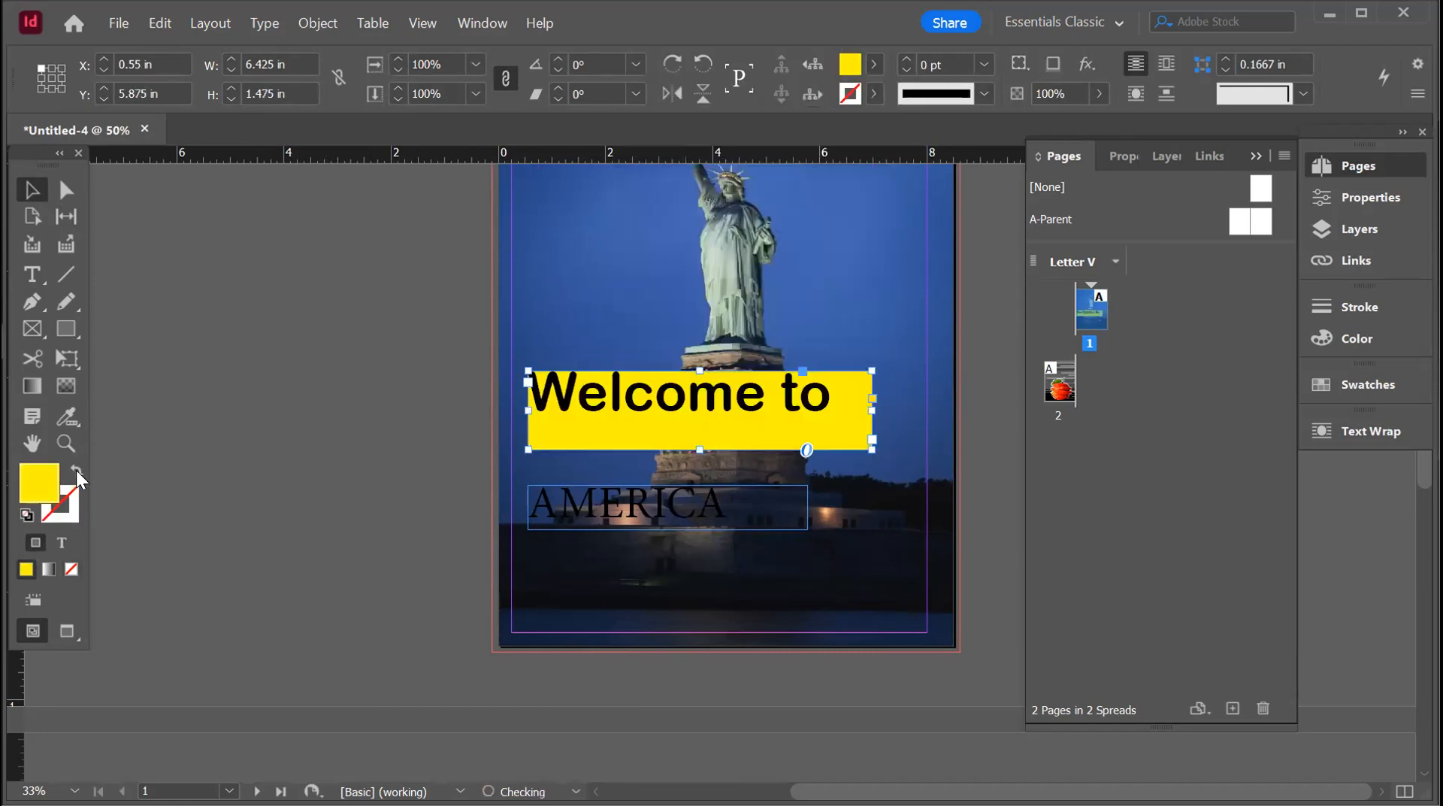
pyautogui.click(76, 471)
# - Color the whole "Welcome to" text with the yellow C=0 M=0 Y=100 K=0 swatch
pyautogui.tripleClick(670, 400)
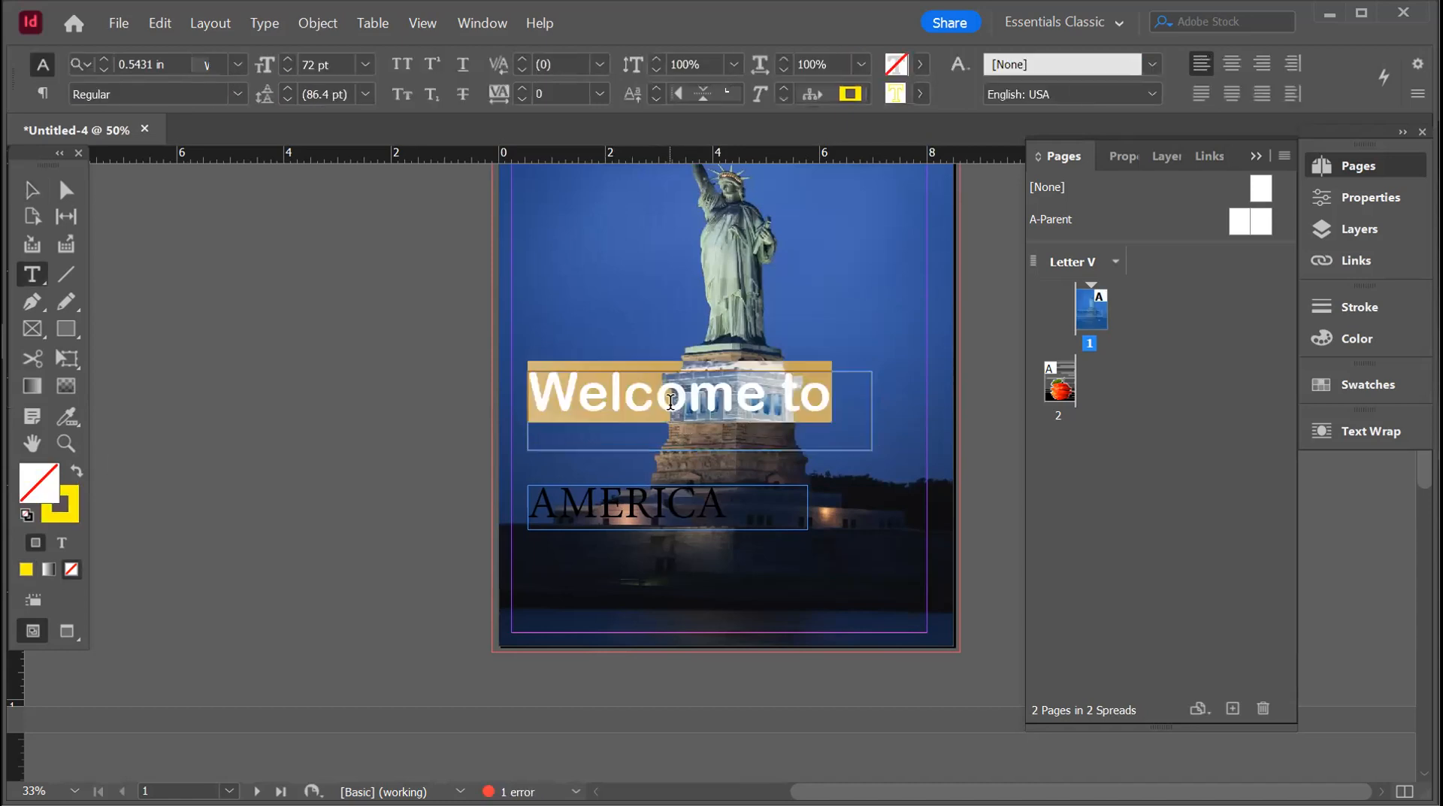
pyautogui.doubleClick(896, 65)
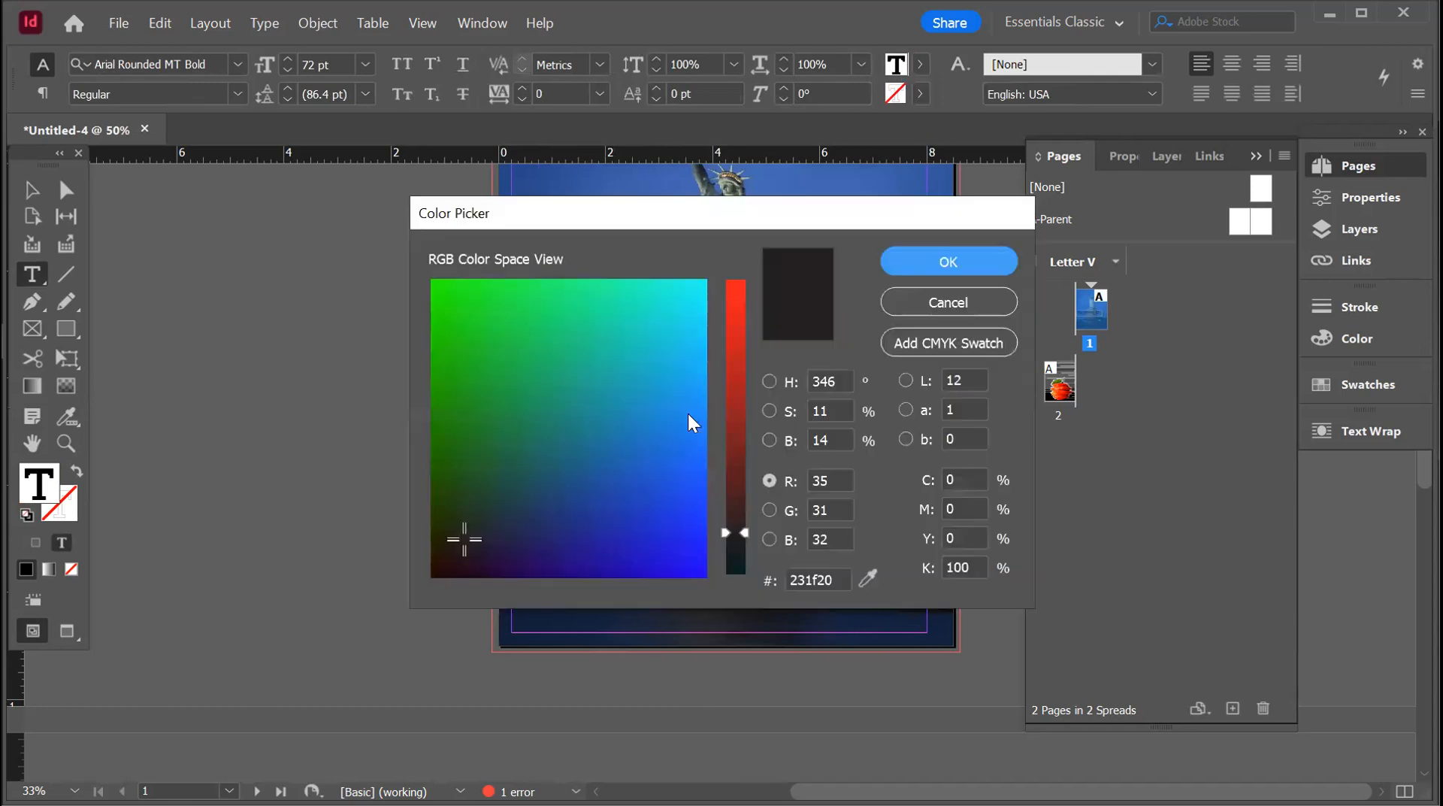
pyautogui.click(915, 62)
pyautogui.click(917, 138)
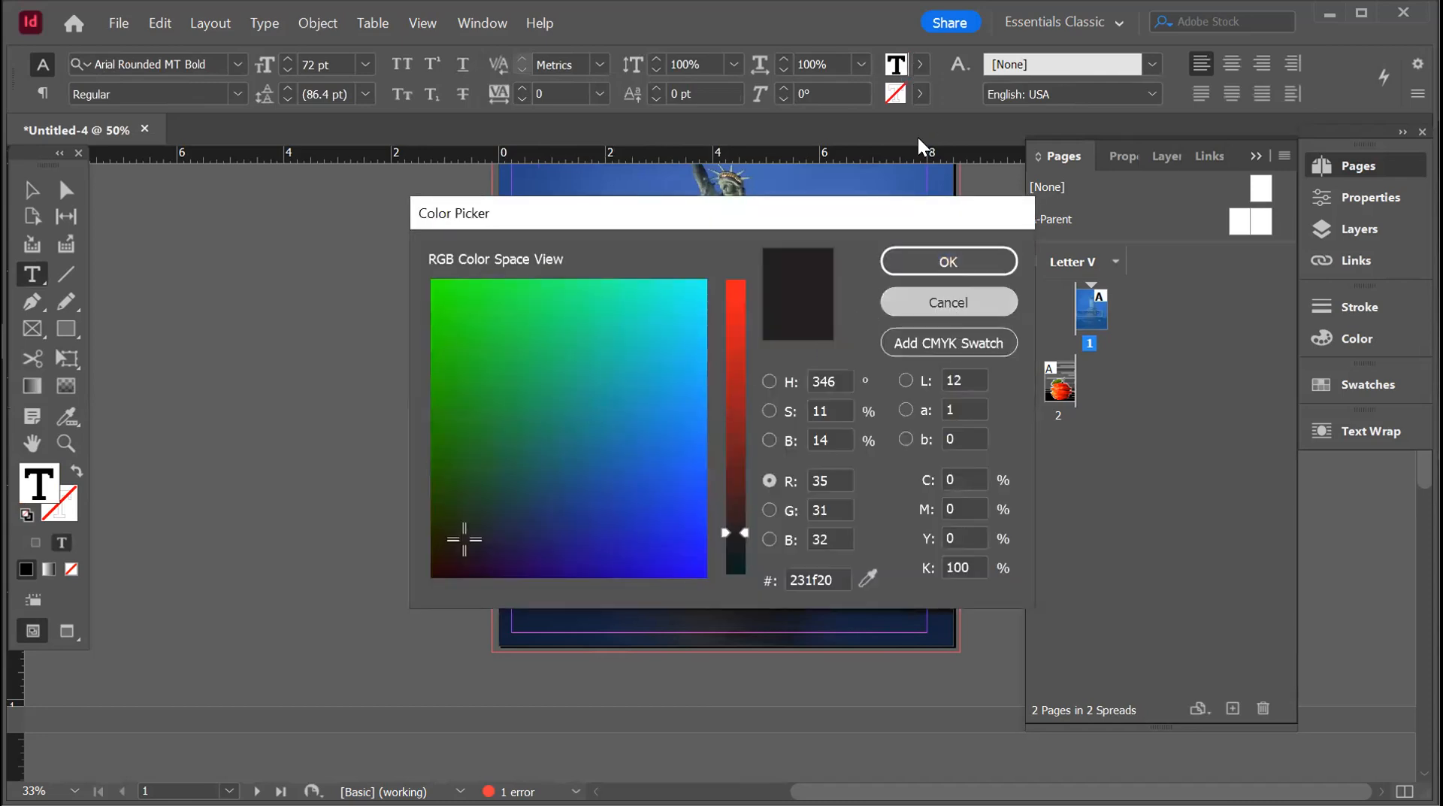
pyautogui.click(919, 65)
pyautogui.click(725, 280)
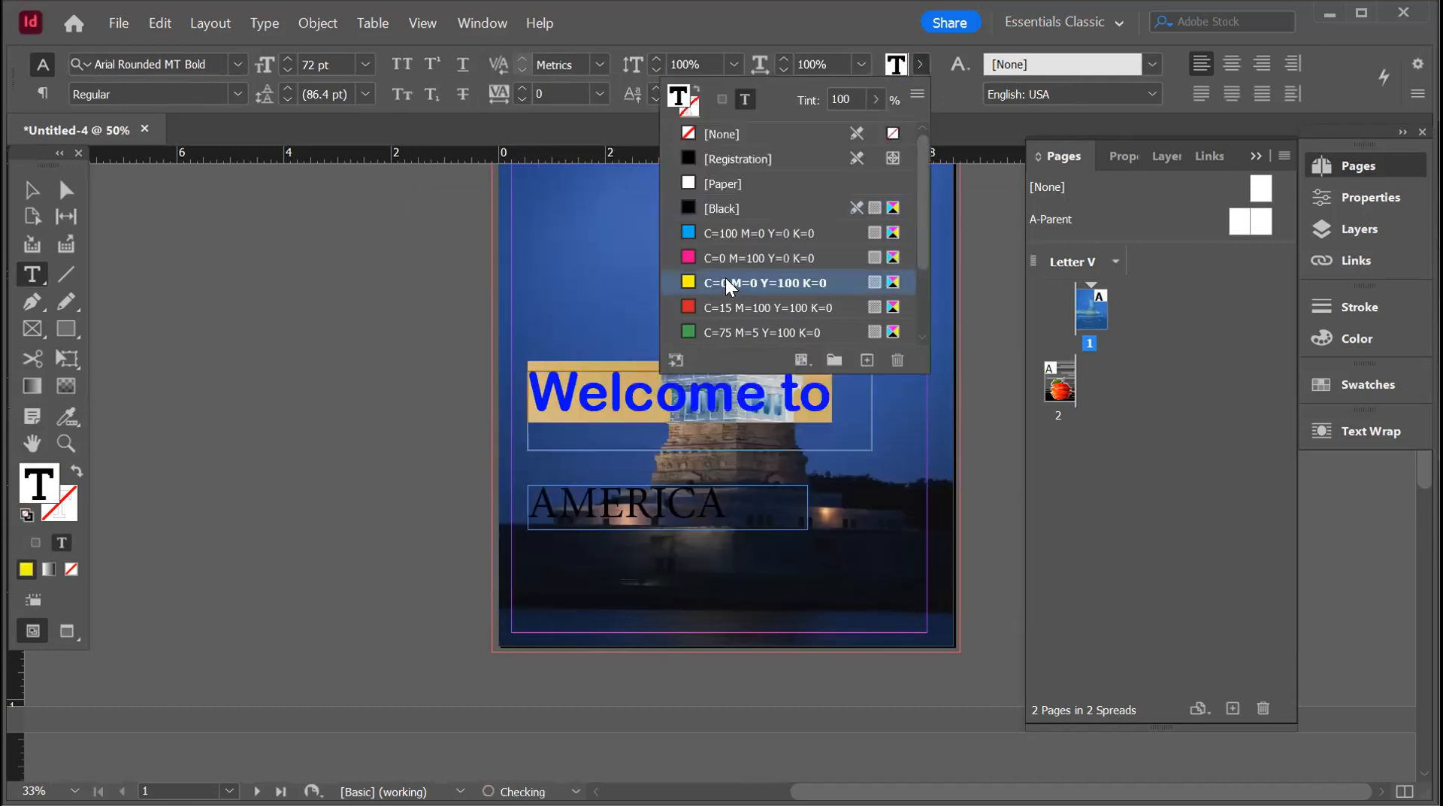
pyautogui.click(32, 189)
pyautogui.click(290, 296)
# - Fill the "AMERICA" text frame with the [Paper] swatch
pyautogui.click(656, 504)
pyautogui.doubleClick(656, 504)
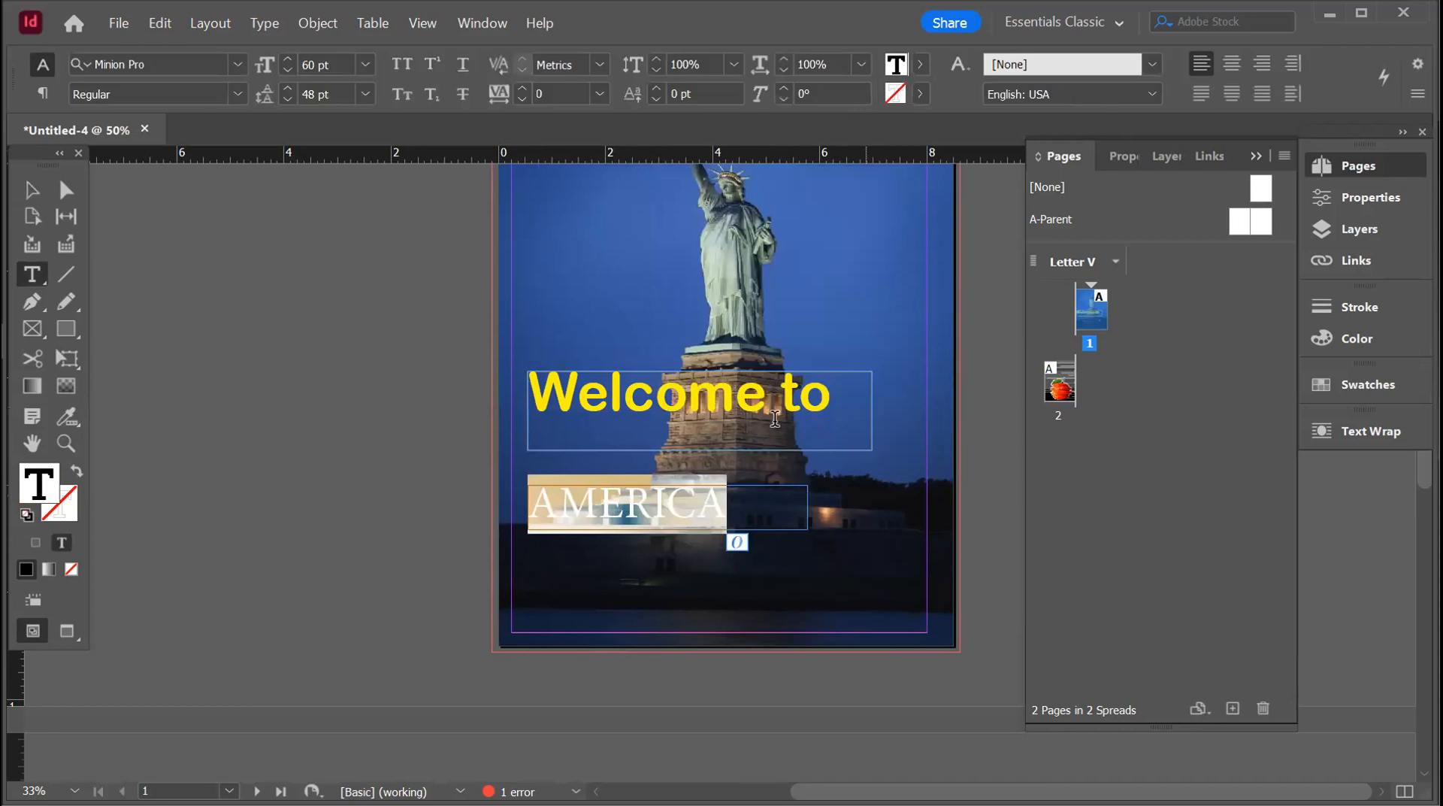
pyautogui.press('Escape')
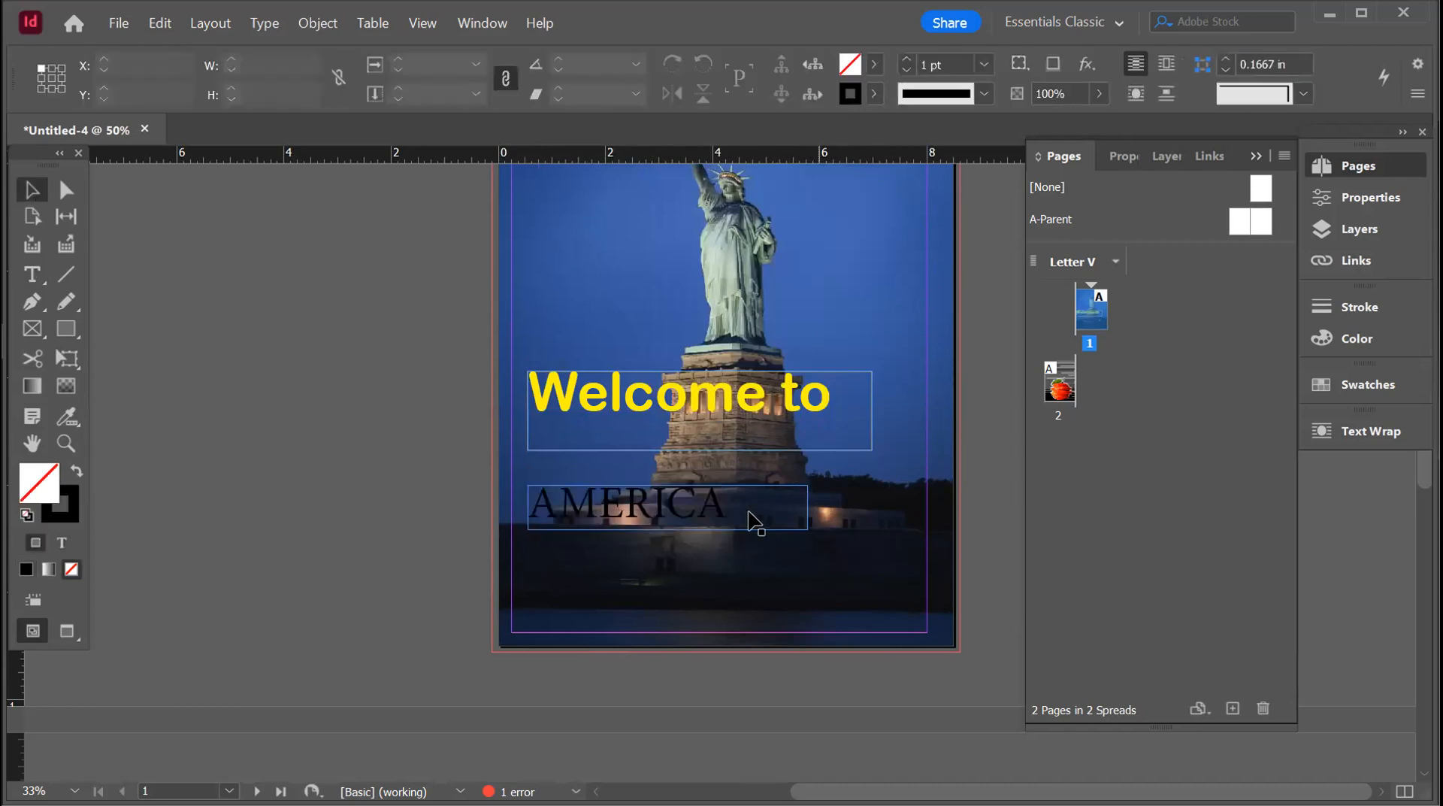
pyautogui.click(873, 64)
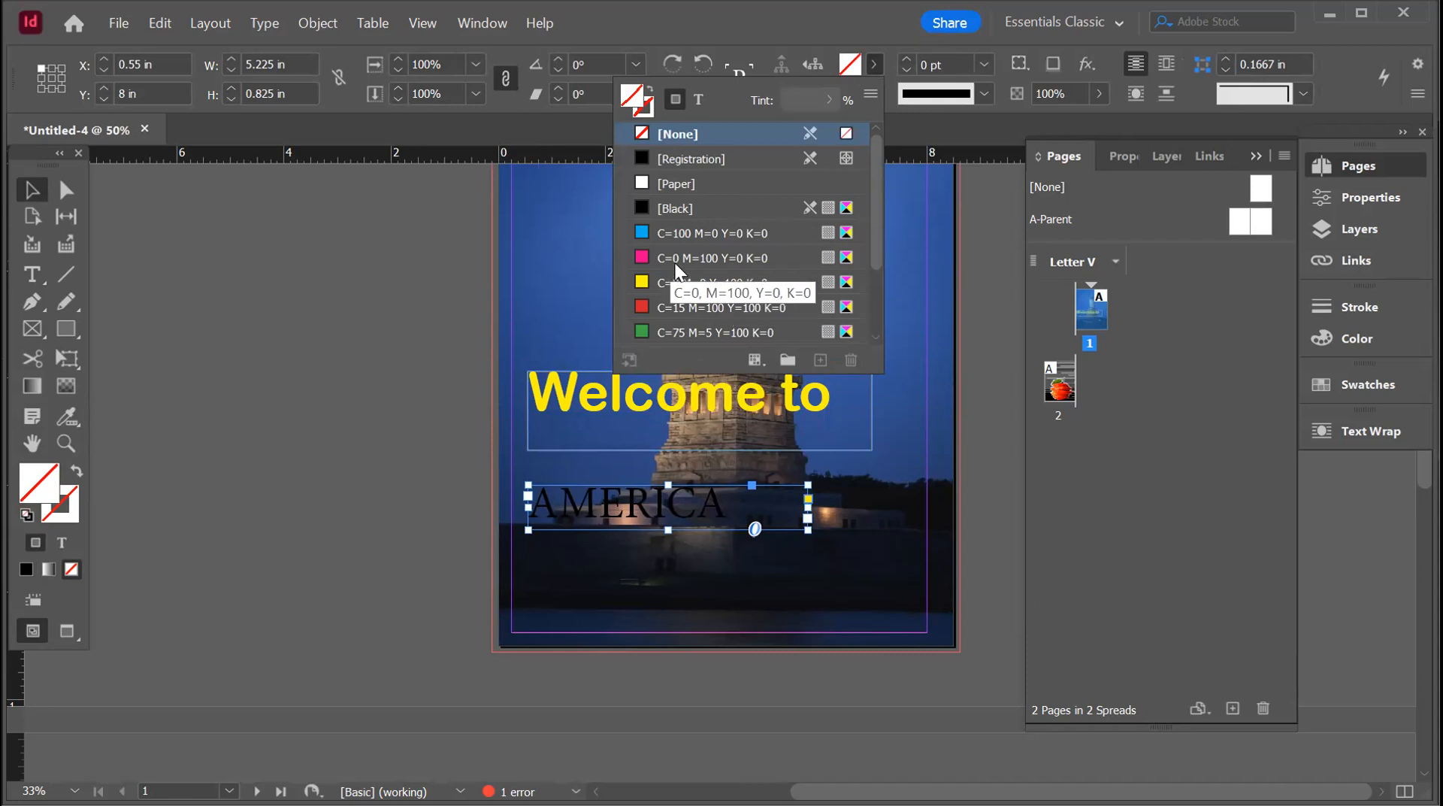
pyautogui.click(676, 183)
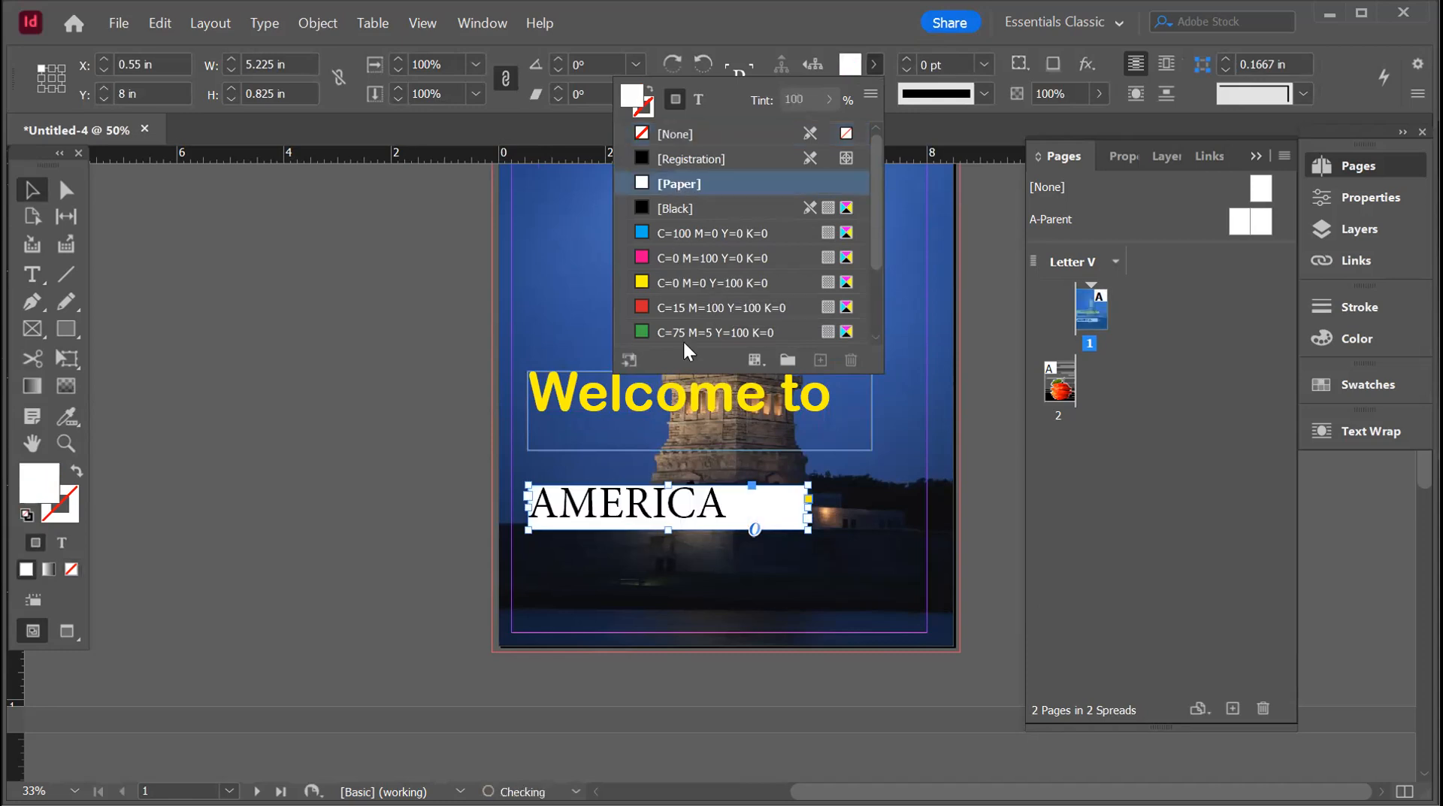
# - Color the "AMERICA" text with the dark blue C=100 M=90 Y=10 K=0 swatch
pyautogui.doubleClick(630, 517)
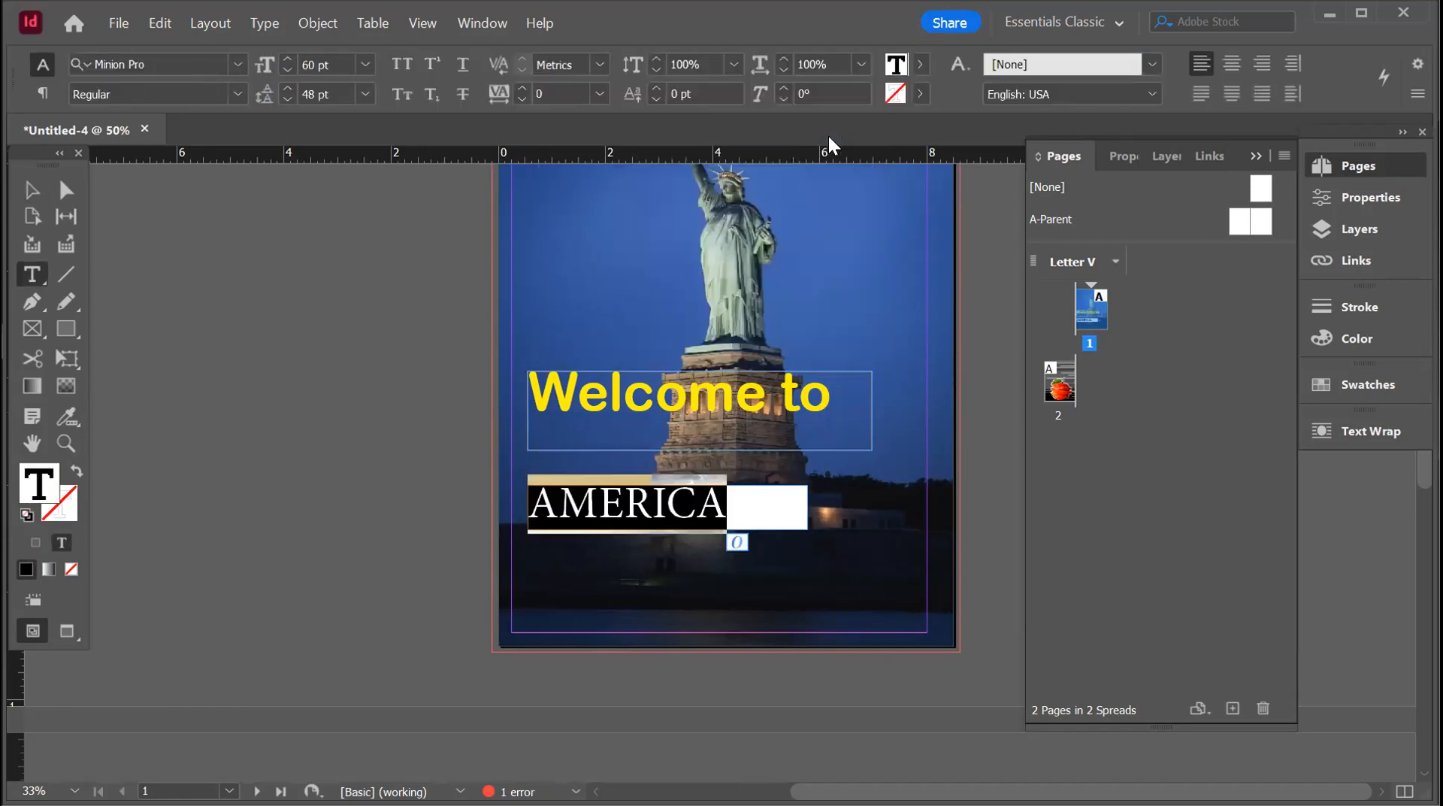
pyautogui.click(918, 65)
pyautogui.click(737, 231)
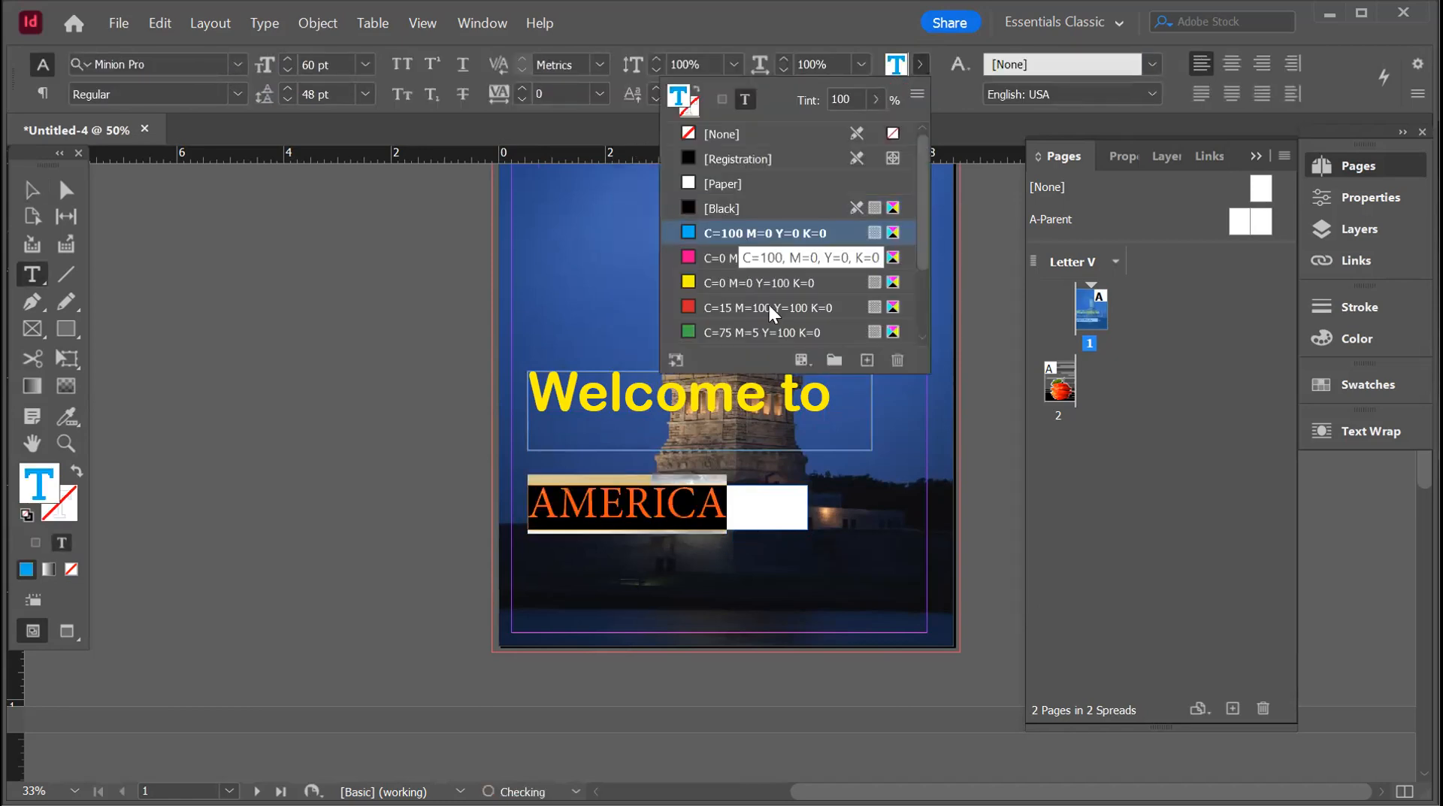
pyautogui.scroll(-2, 733, 248)
pyautogui.click(731, 257)
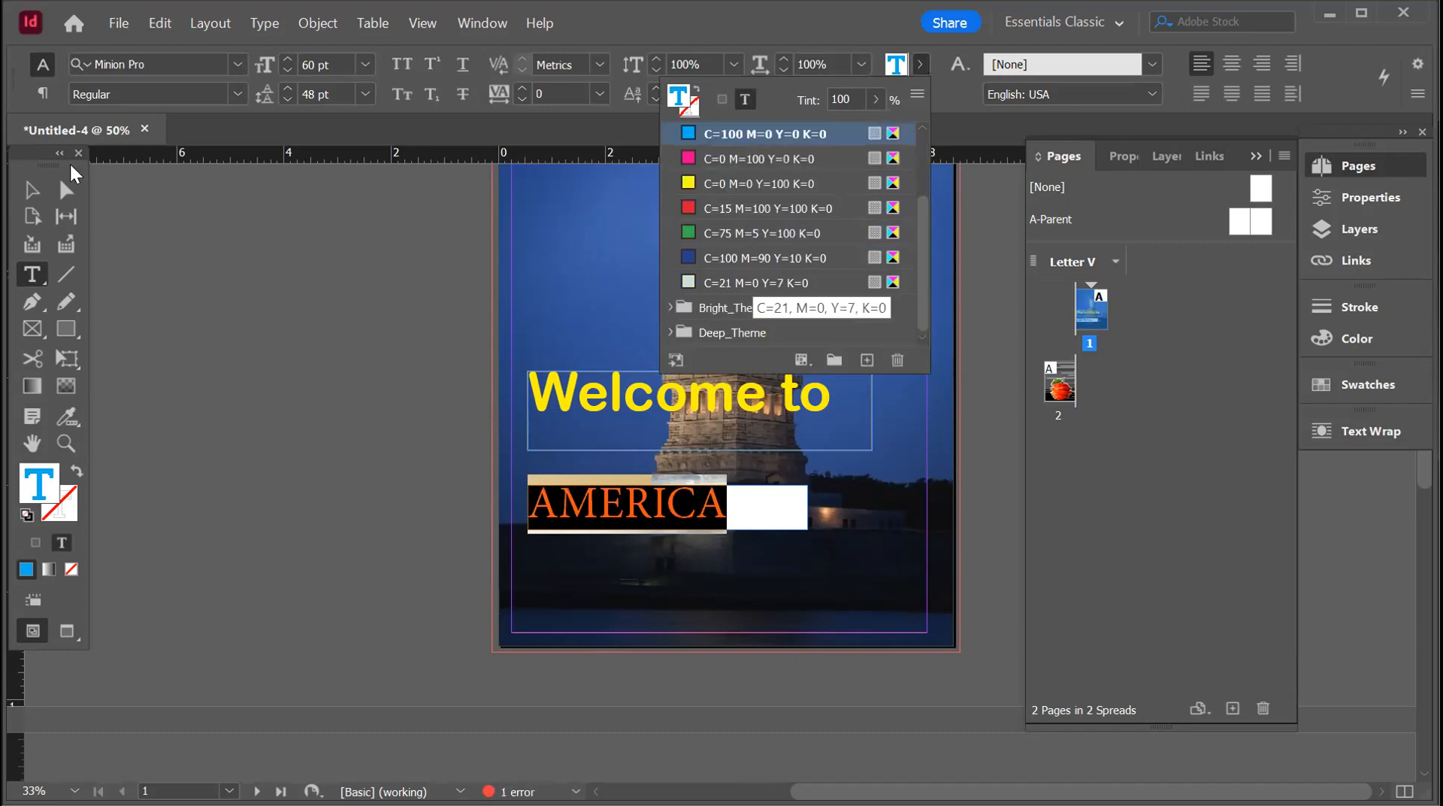
pyautogui.click(198, 276)
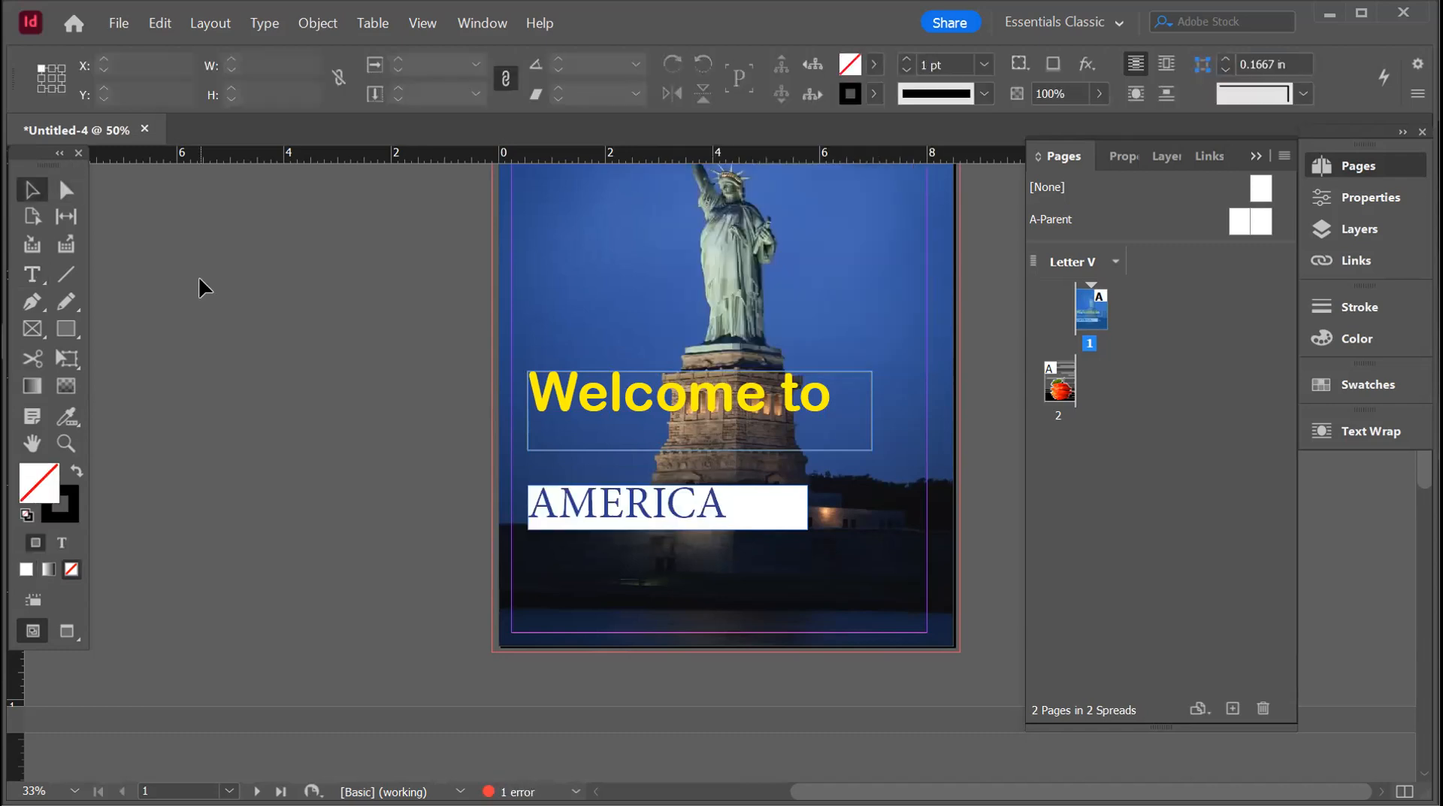
pyautogui.doubleClick(594, 502)
pyautogui.click(760, 500)
pyautogui.moveTo(760, 500); pyautogui.dragTo(527, 508)
pyautogui.click(340, 385)
# - Remove the yellow stroke from the "Welcome to" frame and move the frame down to about Y 6.225 in
pyautogui.click(31, 189)
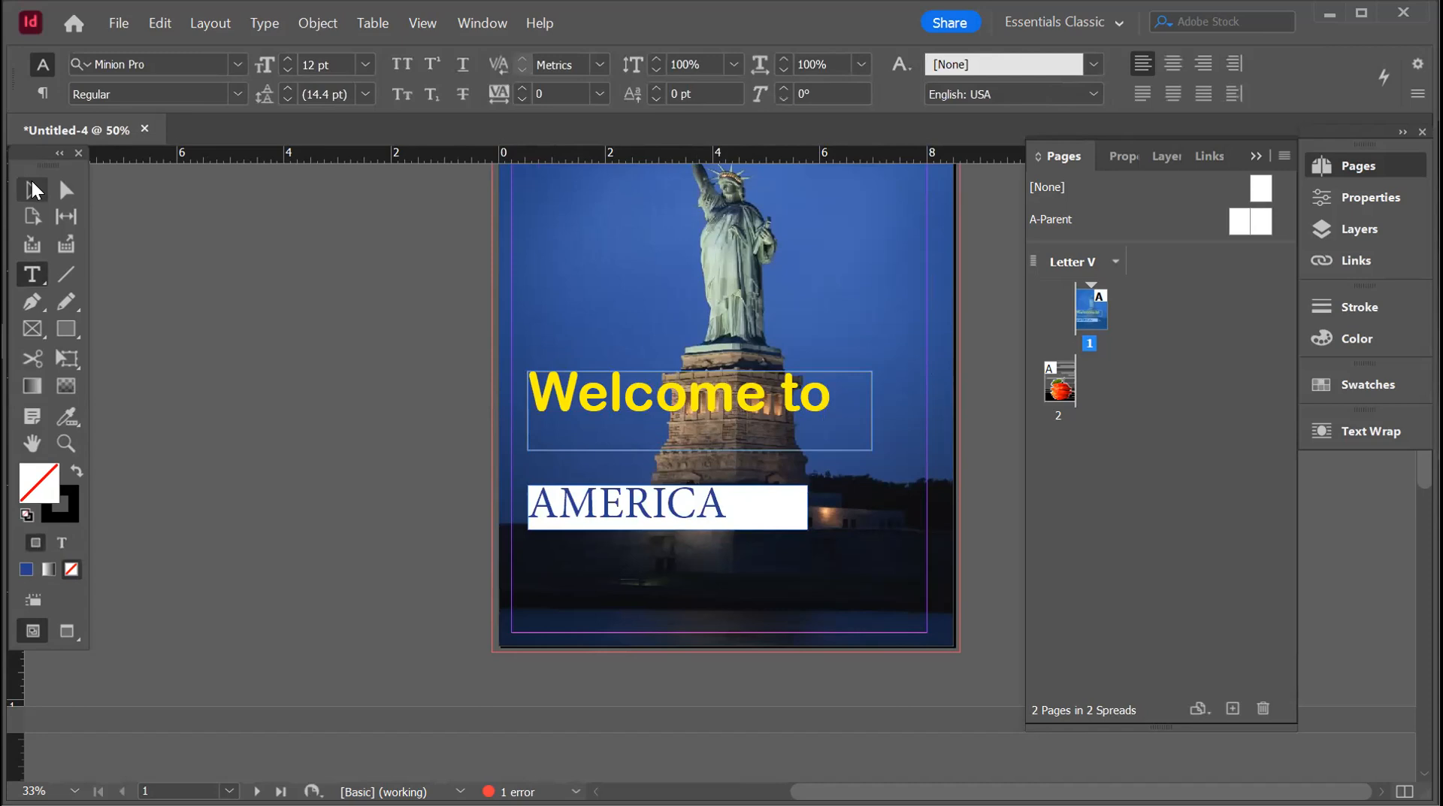
pyautogui.click(861, 445)
pyautogui.click(873, 93)
pyautogui.click(659, 164)
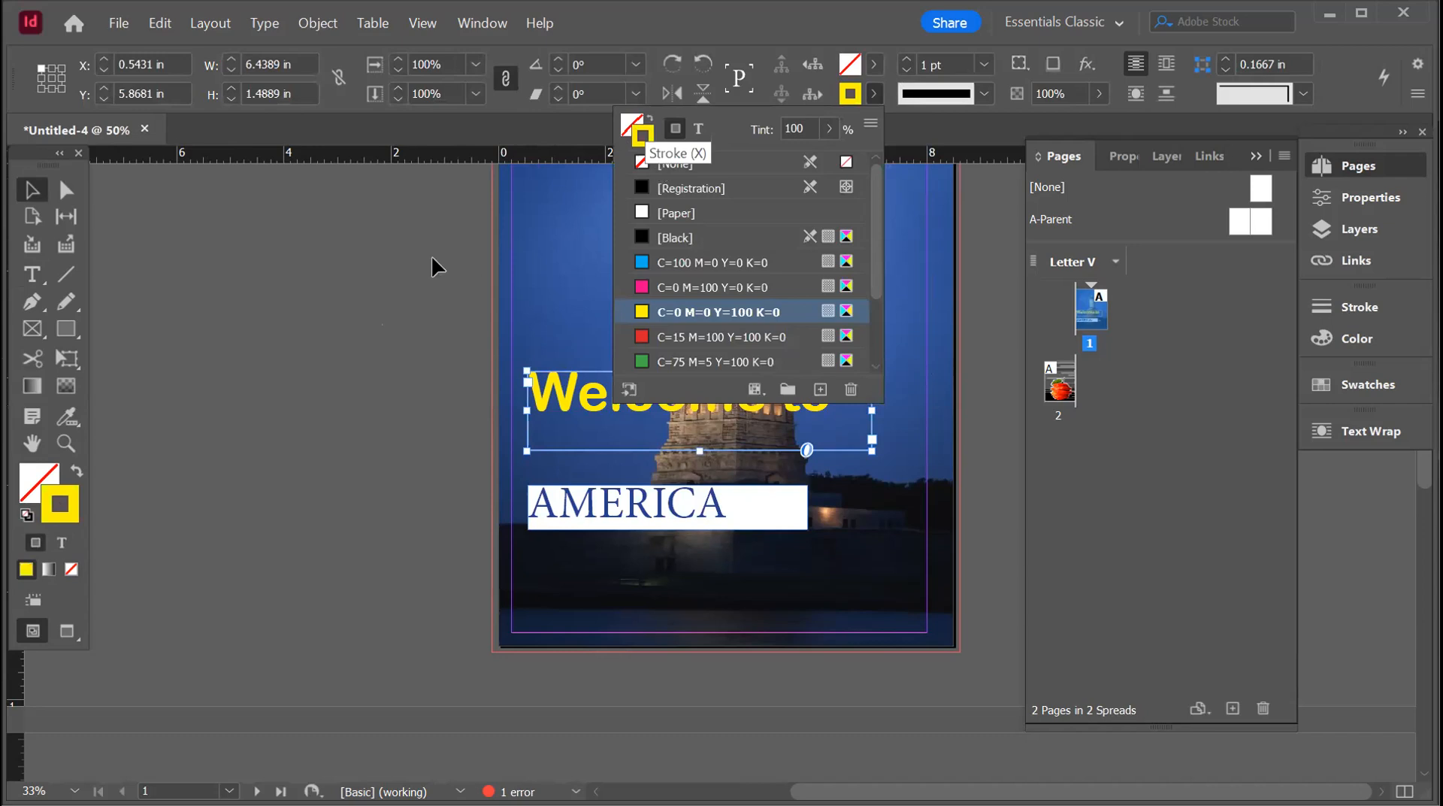
pyautogui.click(431, 255)
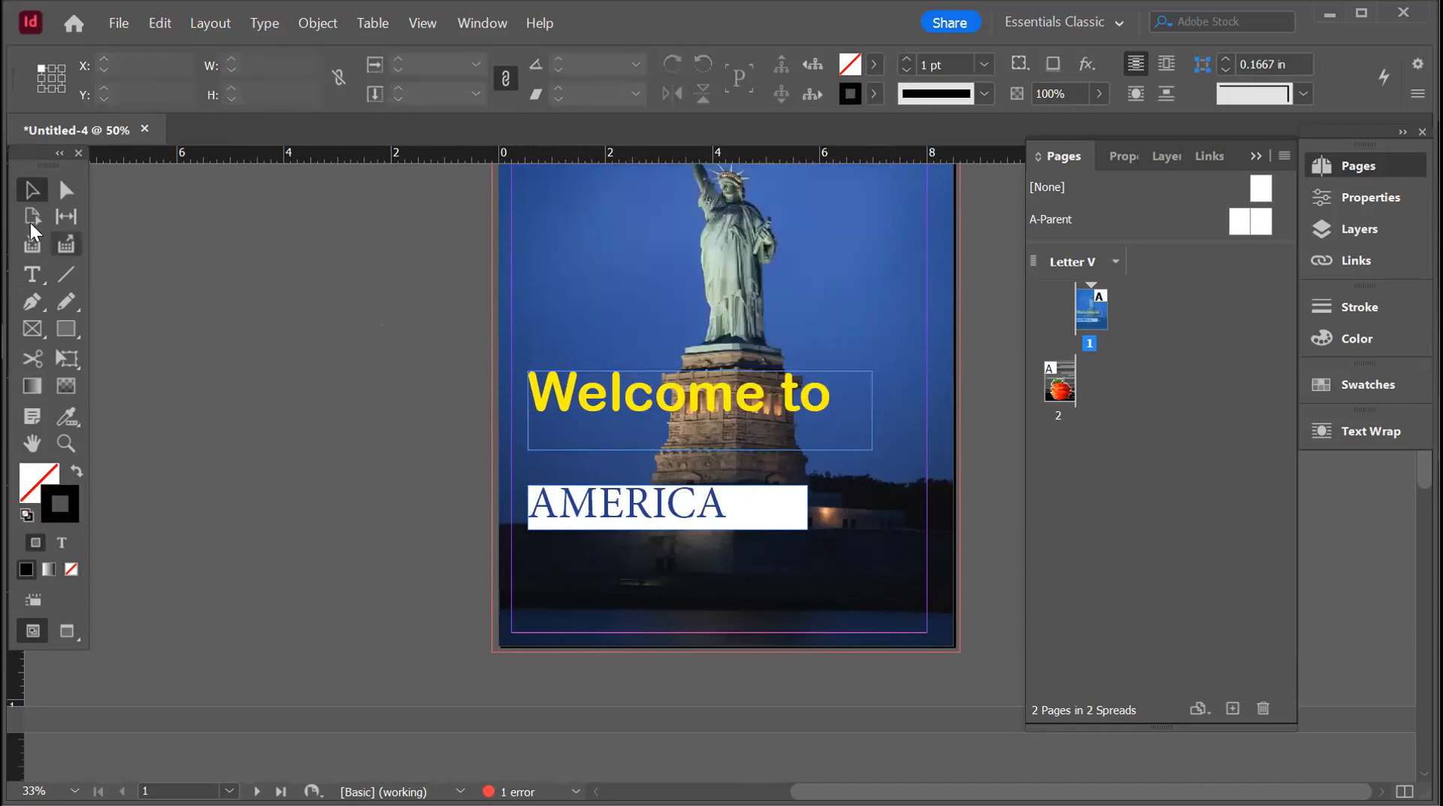
pyautogui.moveTo(613, 395)
pyautogui.mouseDown()
pyautogui.moveTo(685, 346)
pyautogui.moveTo(622, 417)
pyautogui.mouseUp()
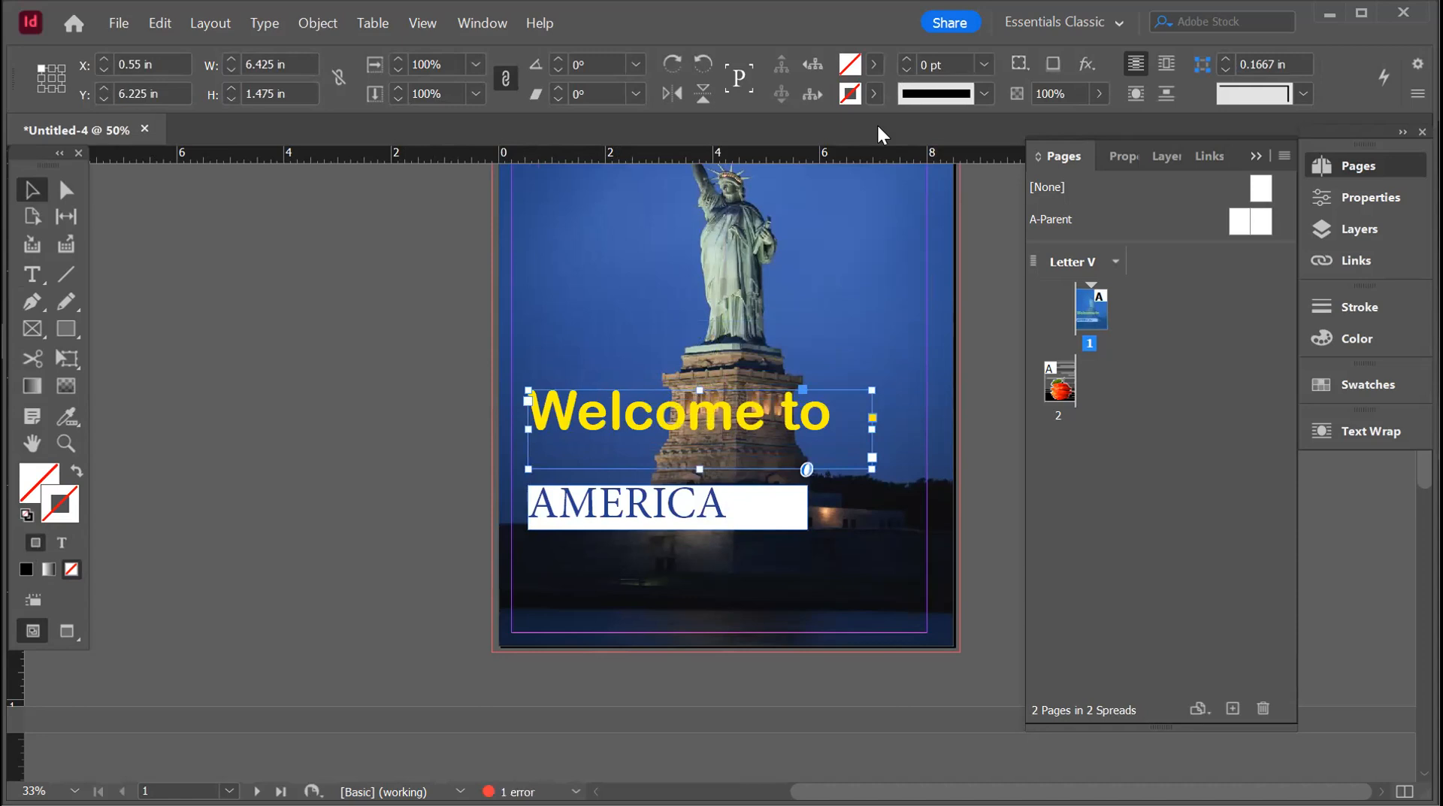
pyautogui.click(340, 300)
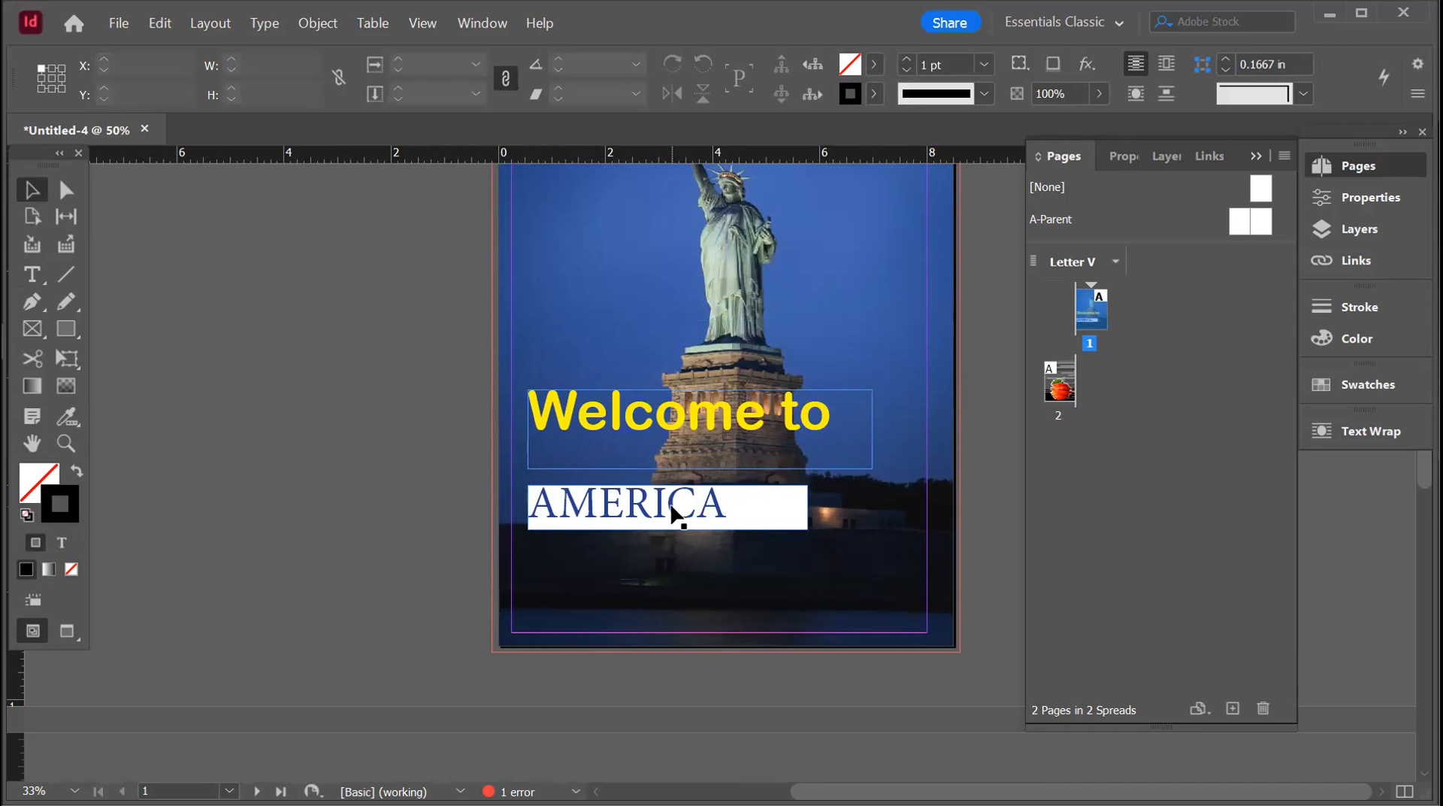
# - Fill the "AMERICA" text frame with the cyan C=100 M=0 Y=0 K=0 swatch
pyautogui.click(747, 496)
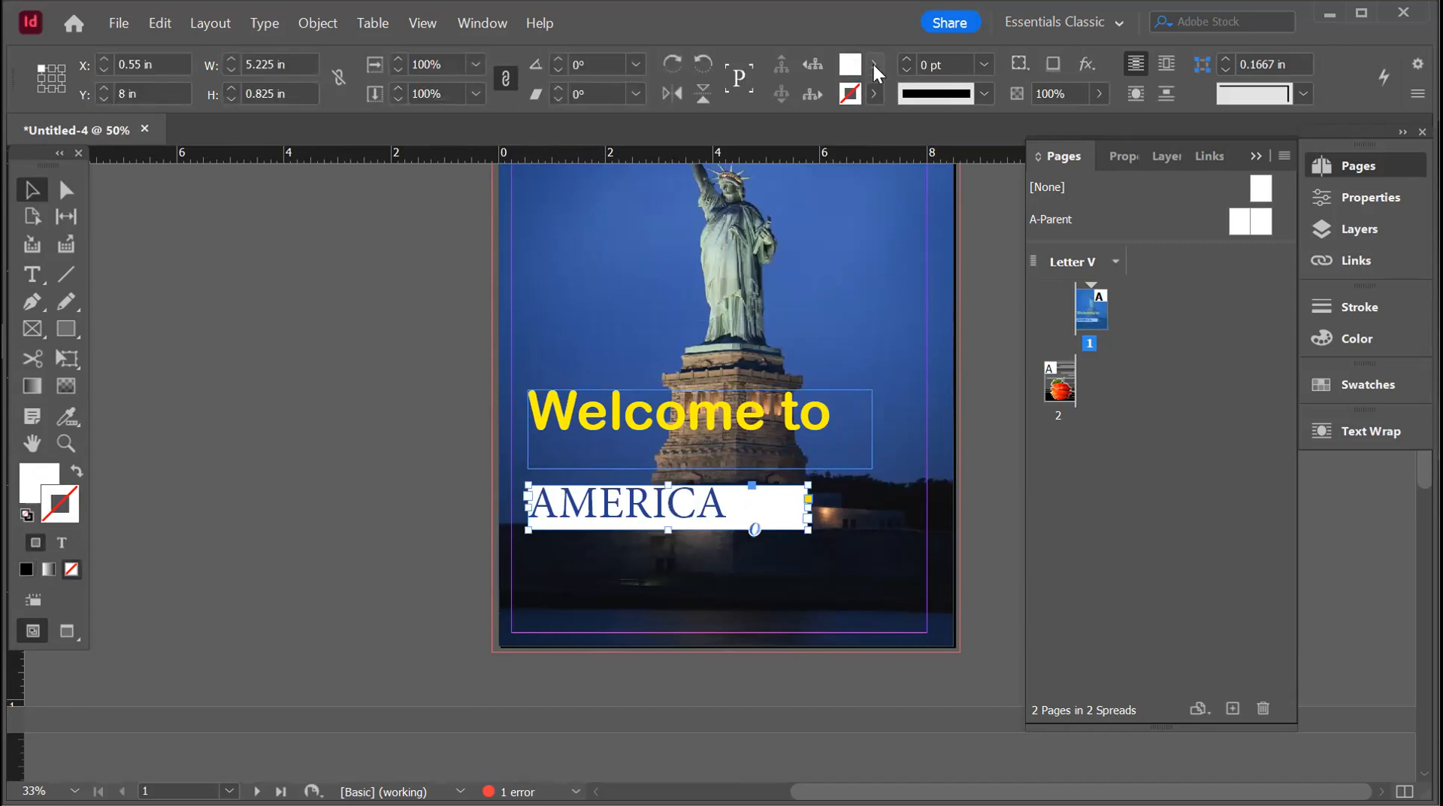
pyautogui.click(873, 64)
pyautogui.click(723, 231)
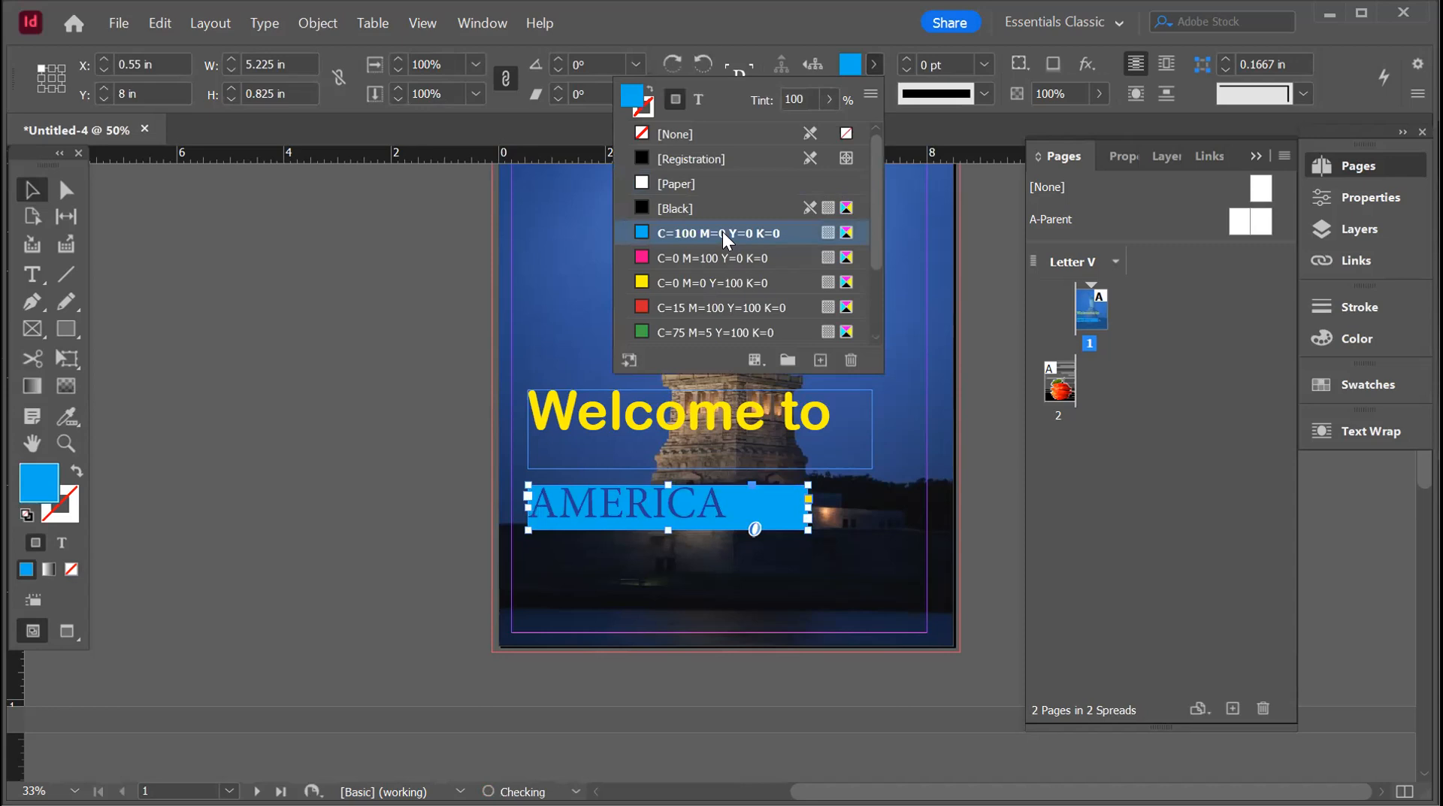
# - Color the "AMERICA" text with the [Paper] swatch and deselect it
pyautogui.doubleClick(646, 500)
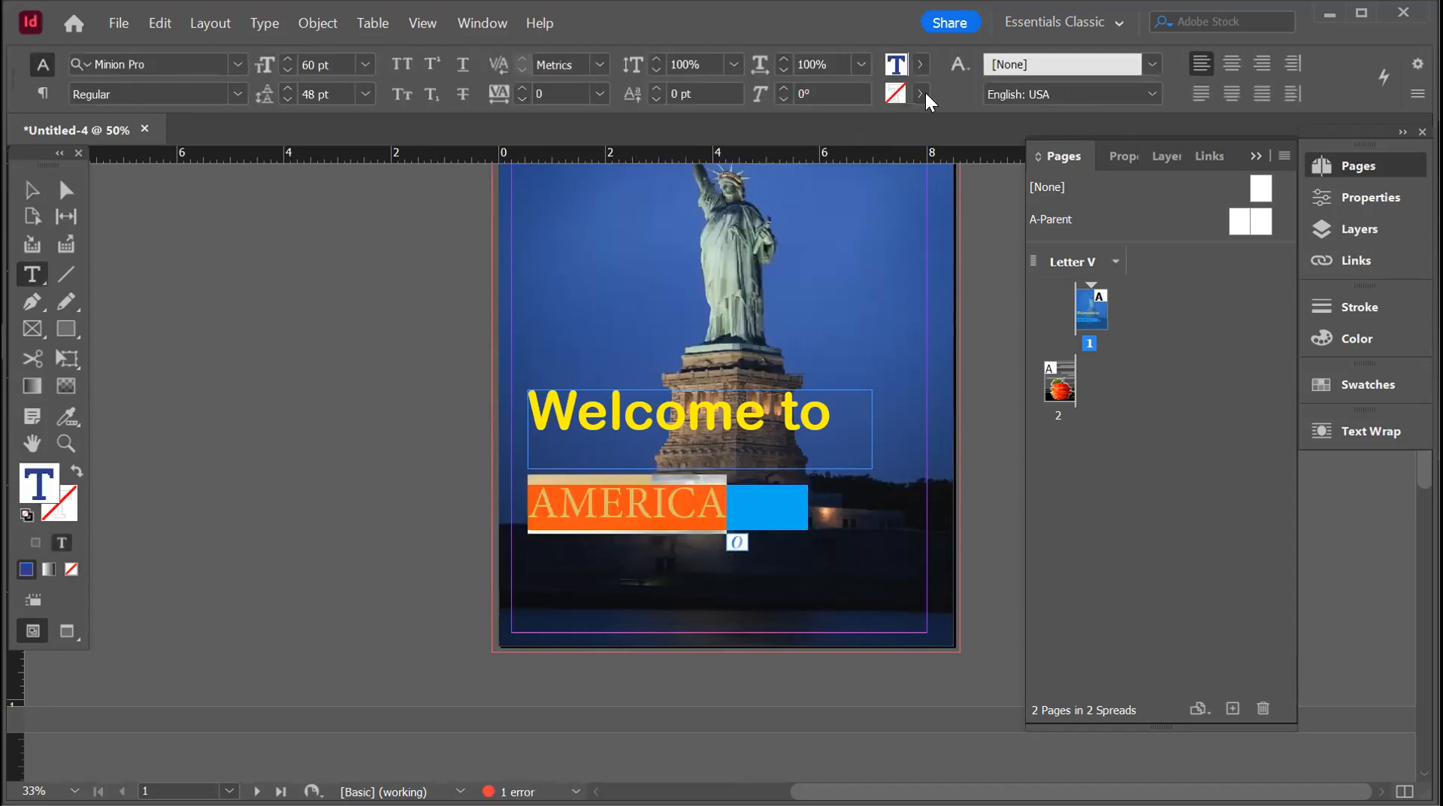
pyautogui.click(895, 64)
pyautogui.click(725, 158)
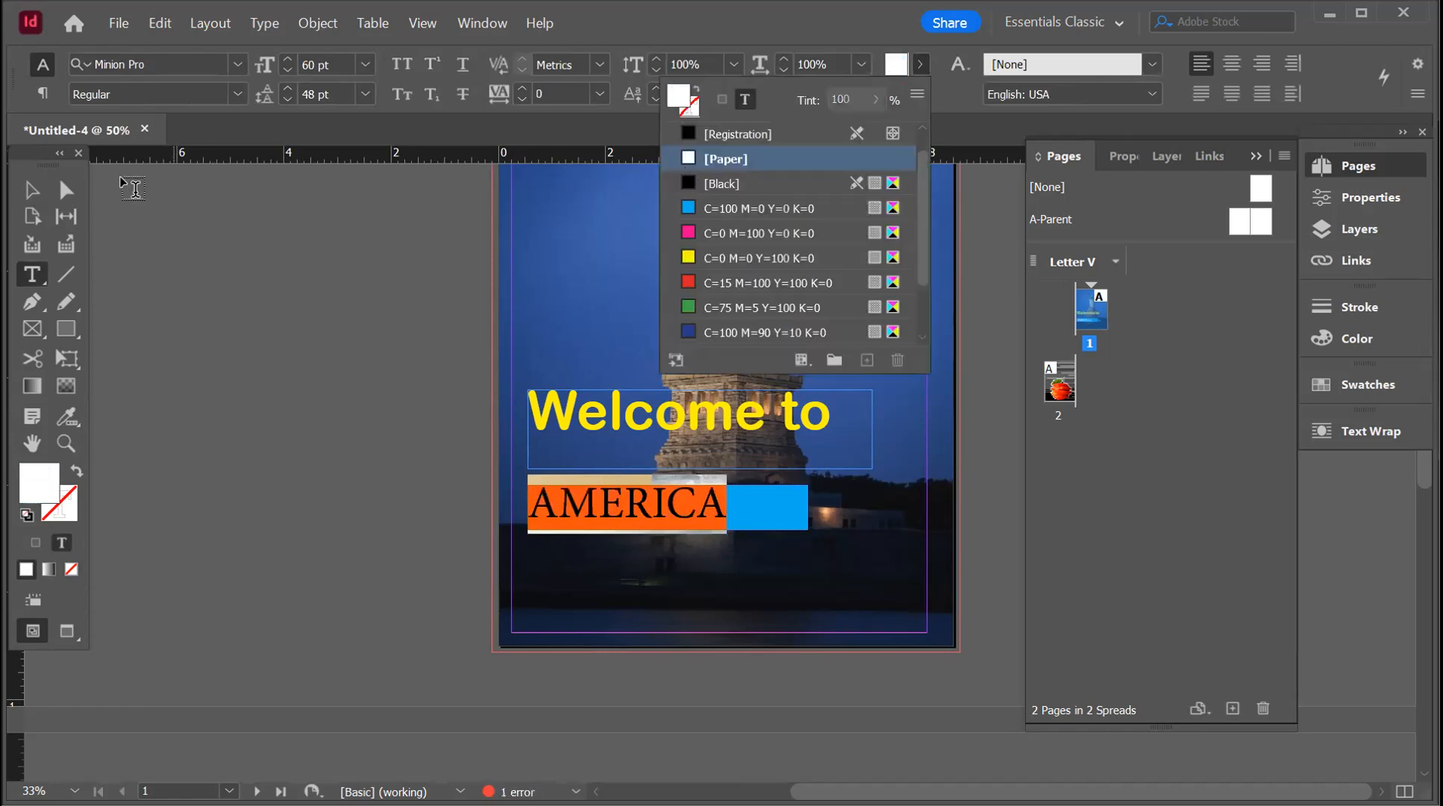
pyautogui.click(35, 190)
pyautogui.click(314, 322)
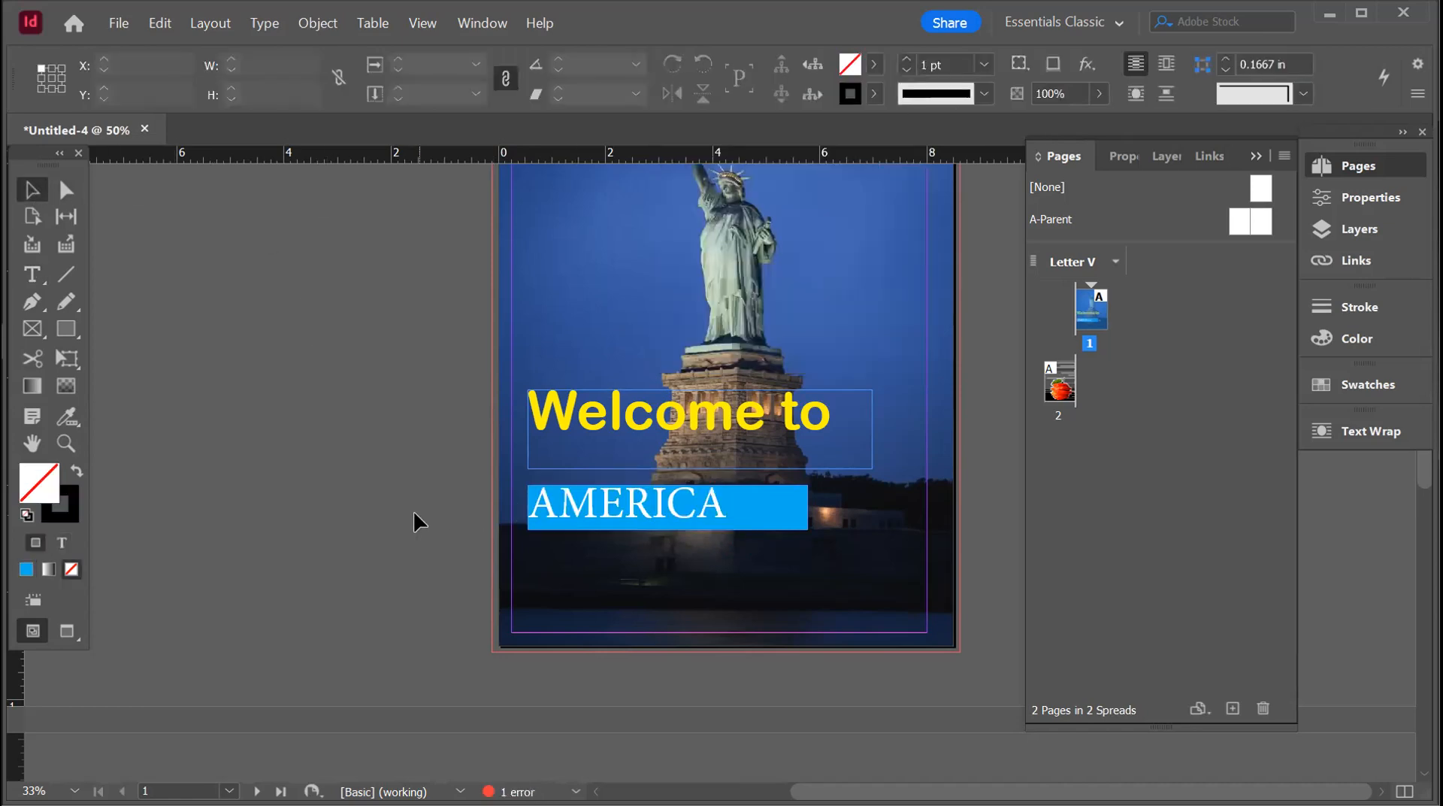
# - Review the finished cover page and the apple text page of the document
pyautogui.scroll(2, 414, 512)
pyautogui.scroll(-3, 670, 418)
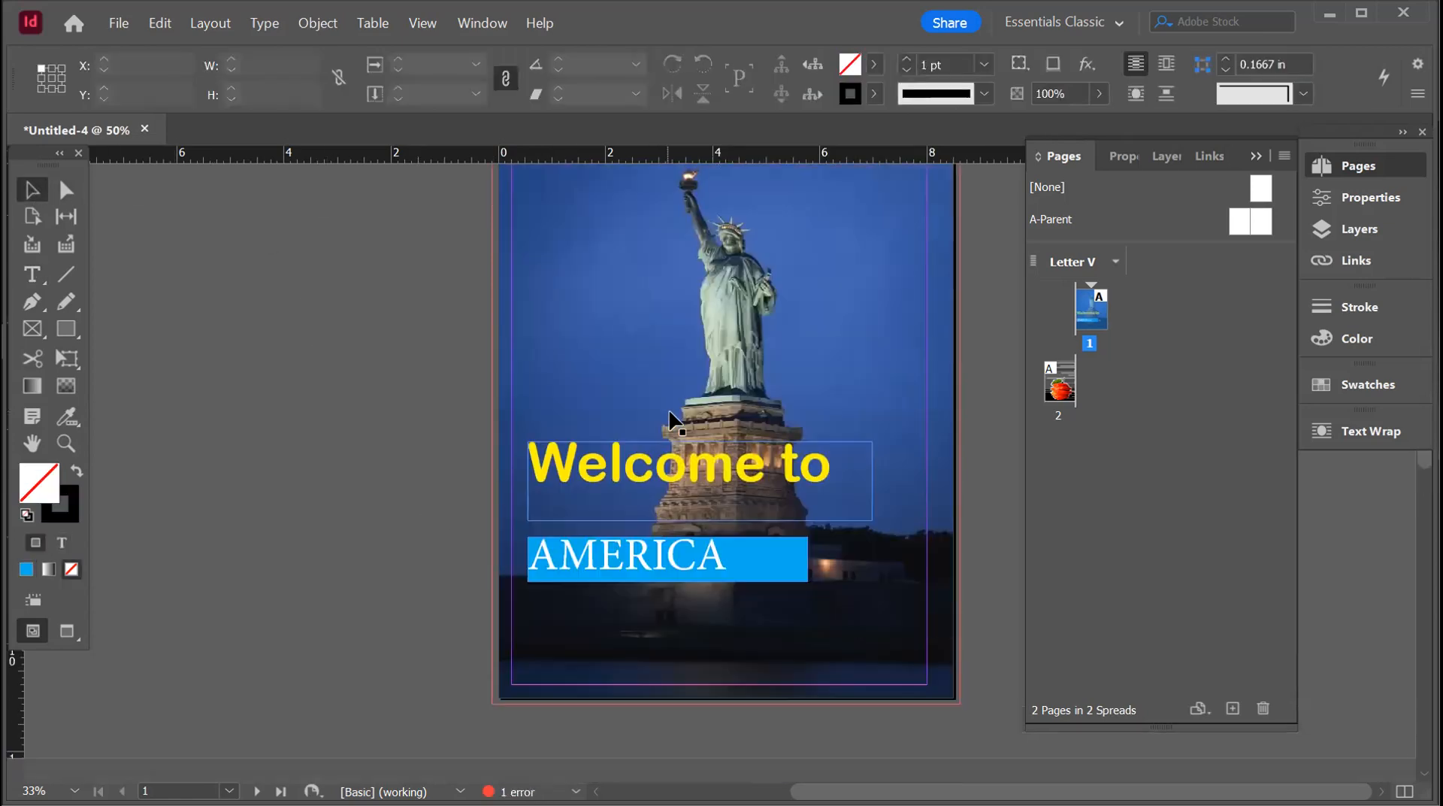
pyautogui.scroll(-2, 674, 423)
pyautogui.scroll(-3, 676, 422)
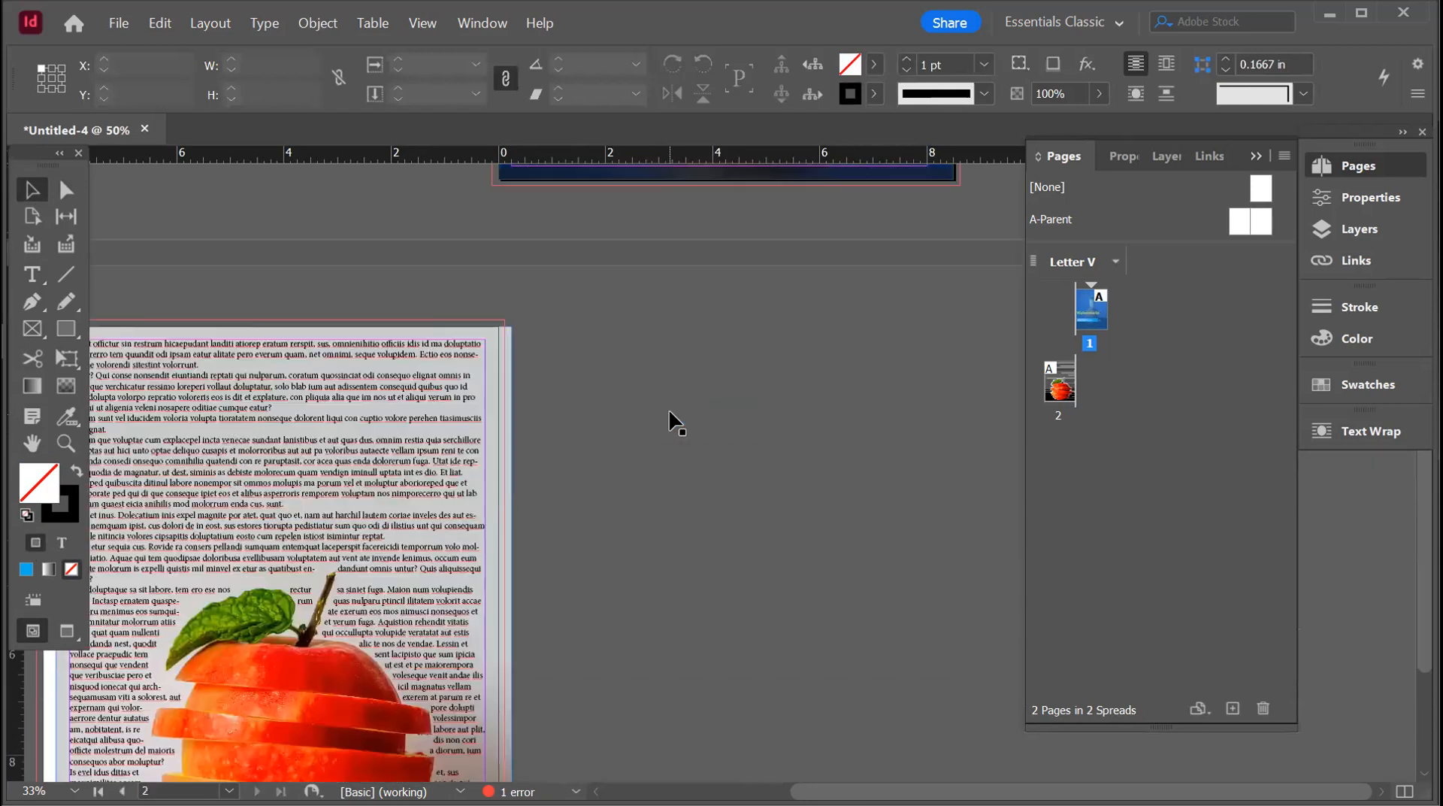
pyautogui.scroll(-2, 676, 423)
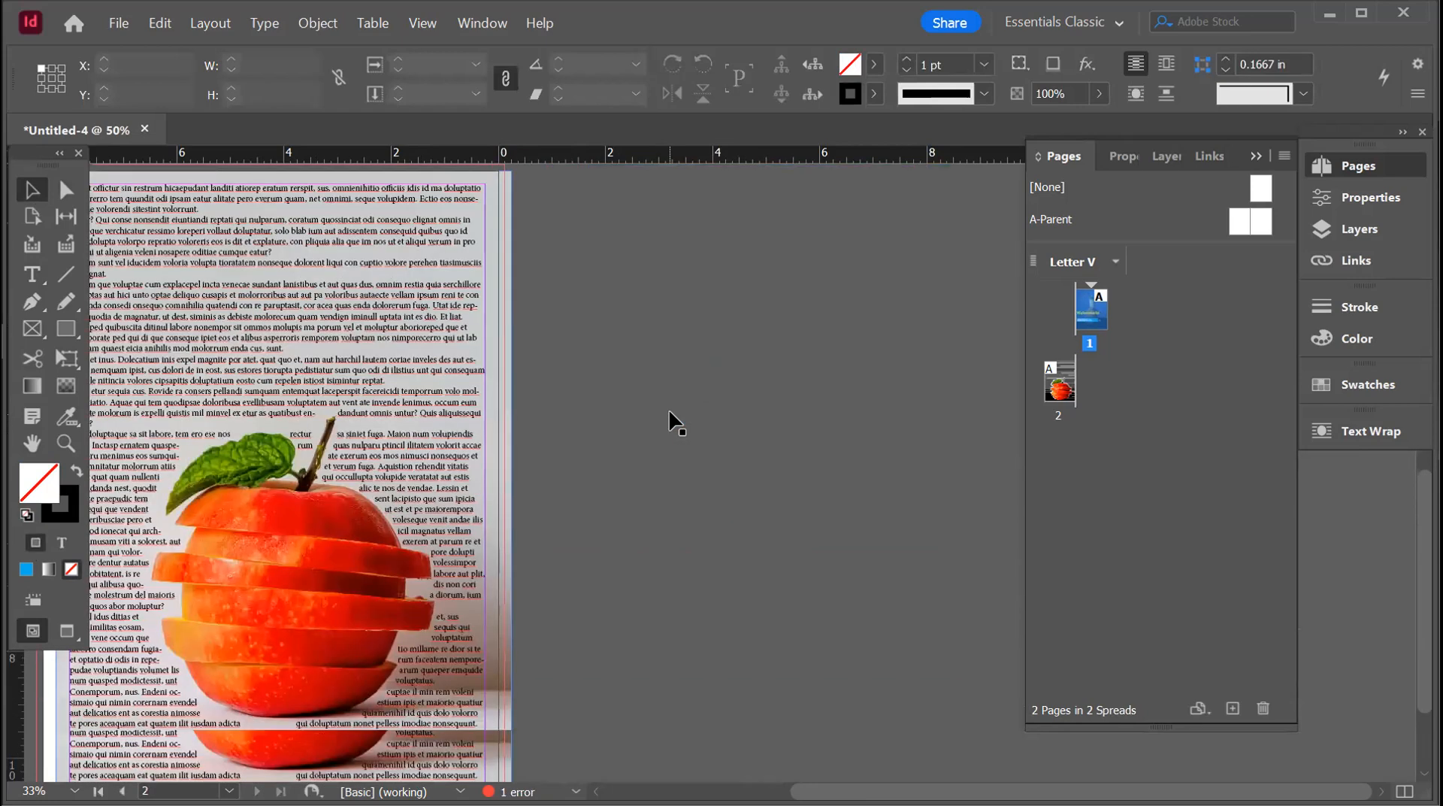
pyautogui.scroll(3, 338, 188)
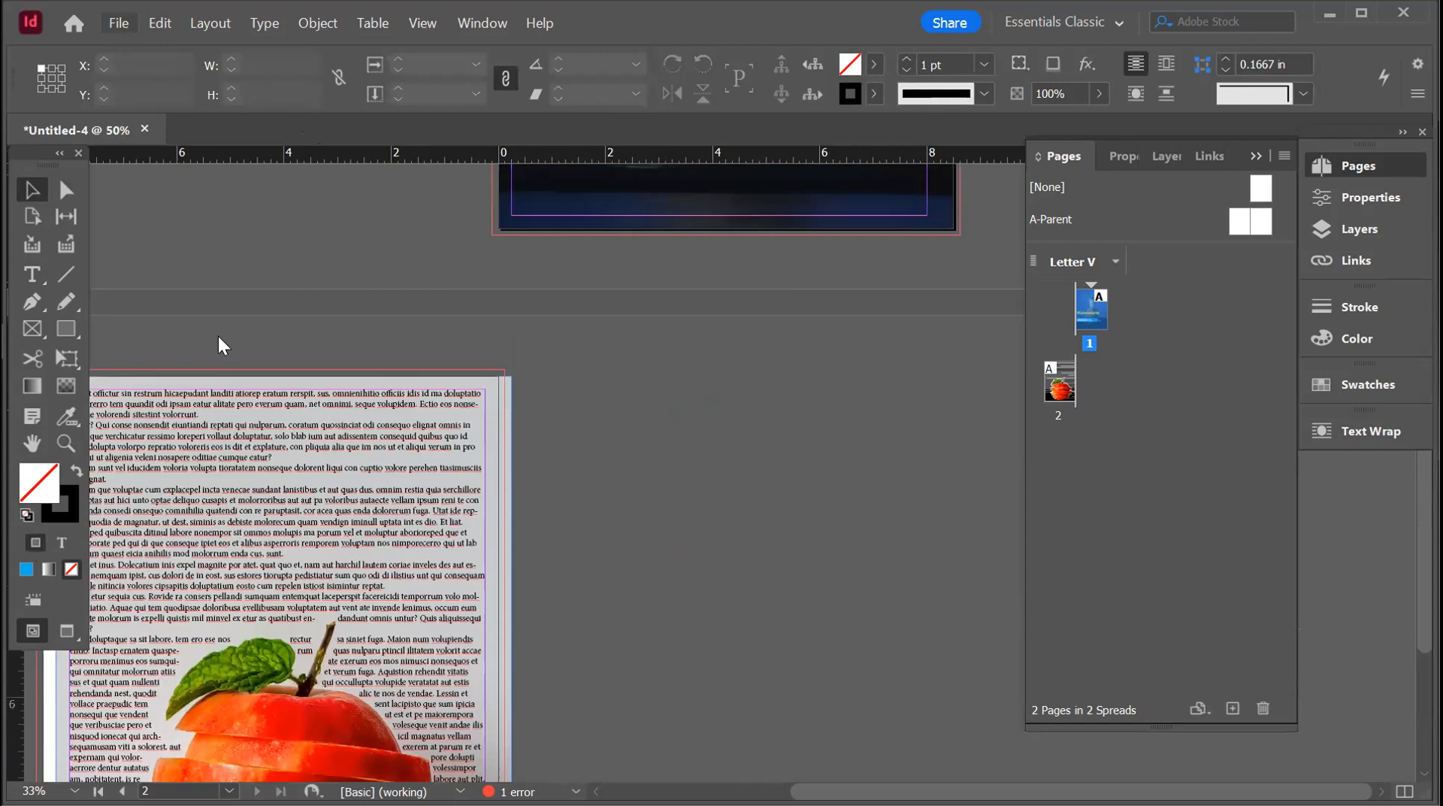
# - Start exporting the document as a JPEG named Untitled-4 into the Downloads folder
pyautogui.hotkey('alt', 'f')
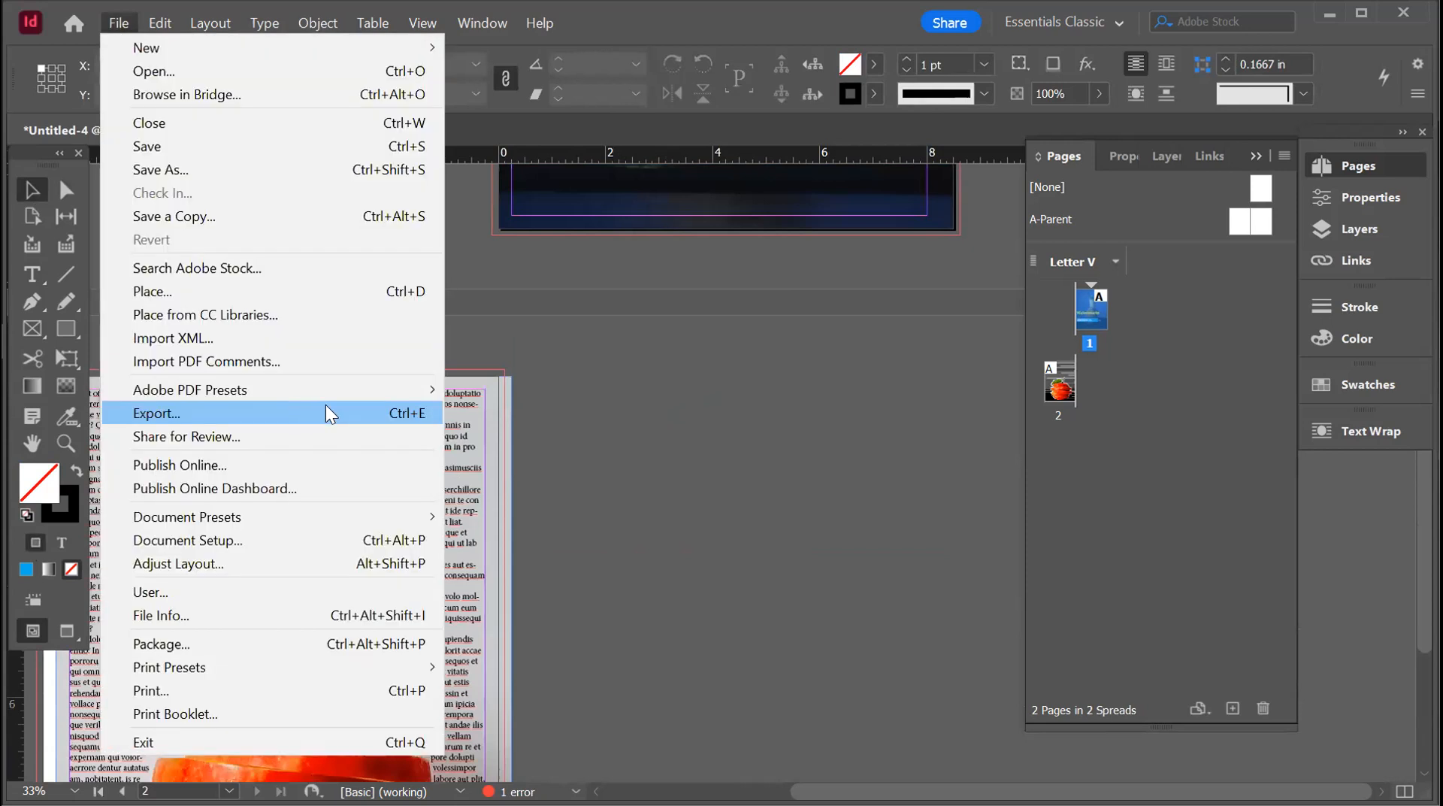
pyautogui.click(326, 409)
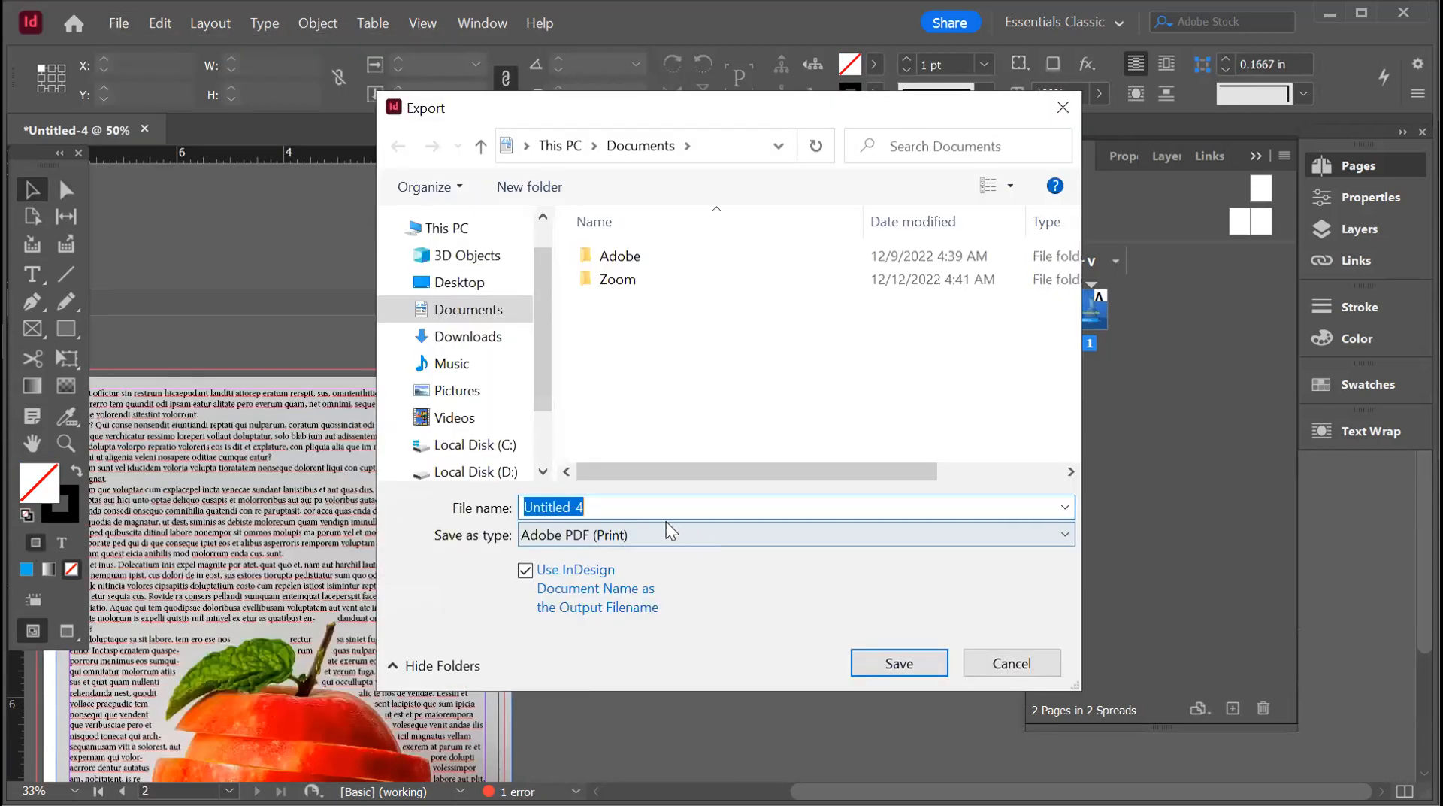
pyautogui.click(687, 534)
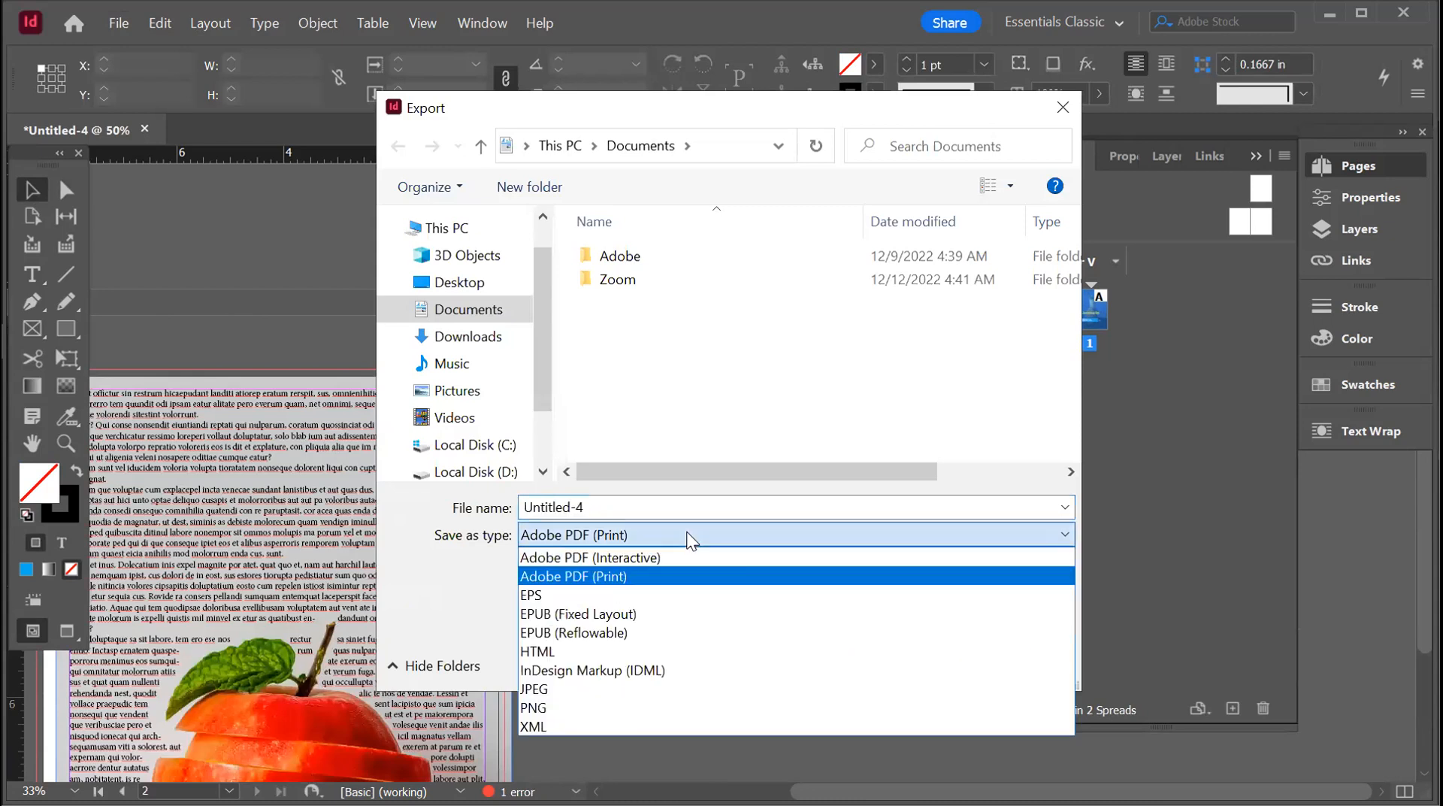
pyautogui.click(636, 689)
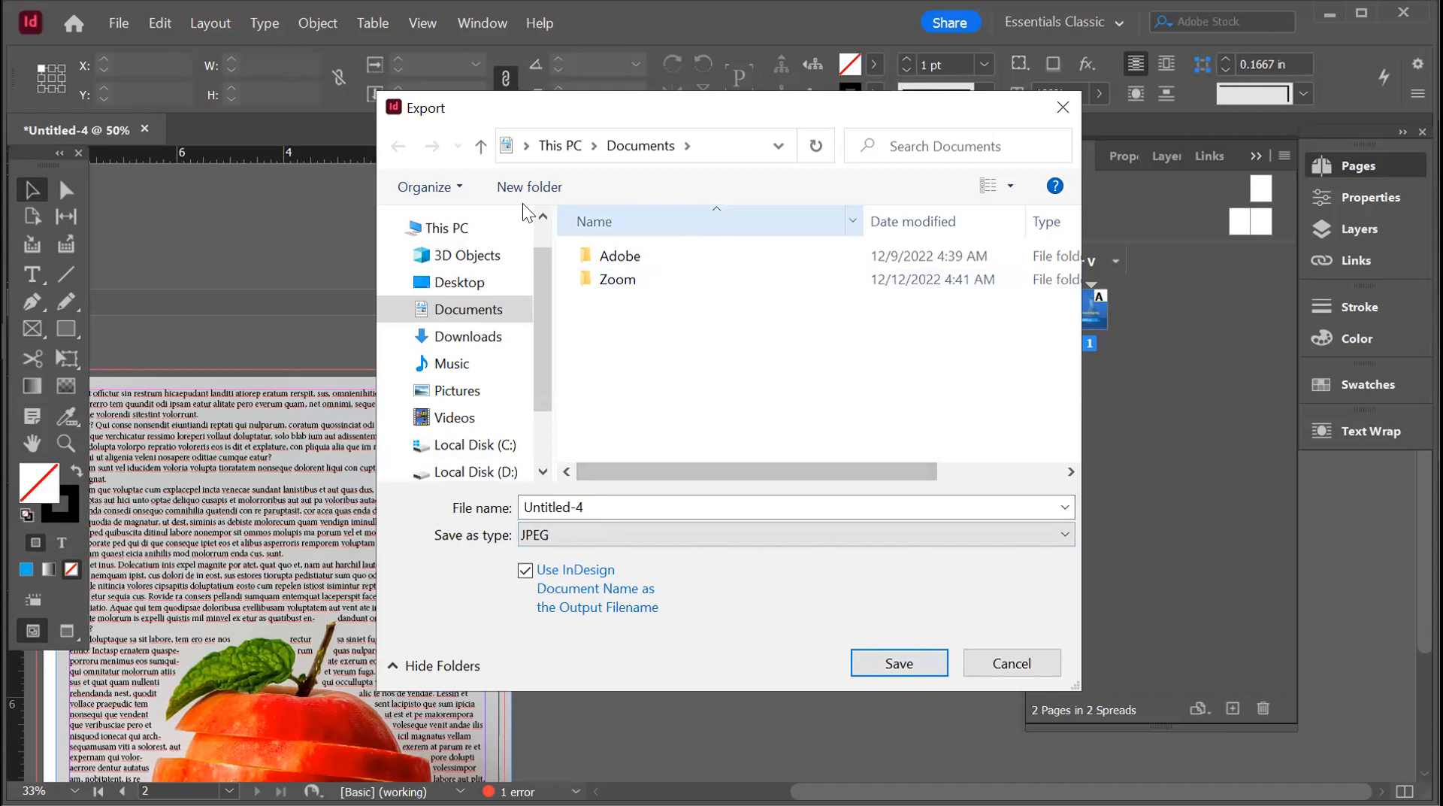
pyautogui.click(637, 507)
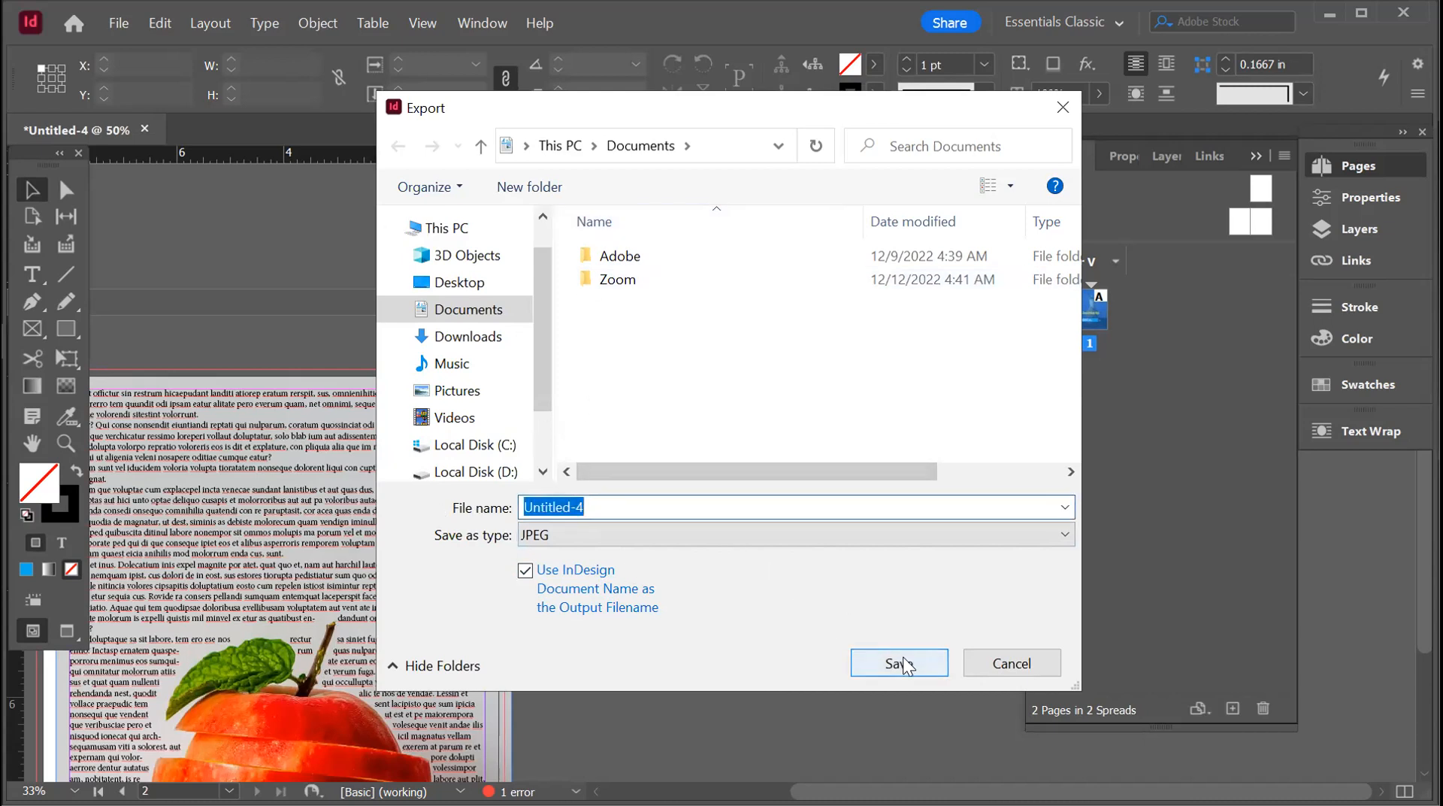
pyautogui.click(451, 337)
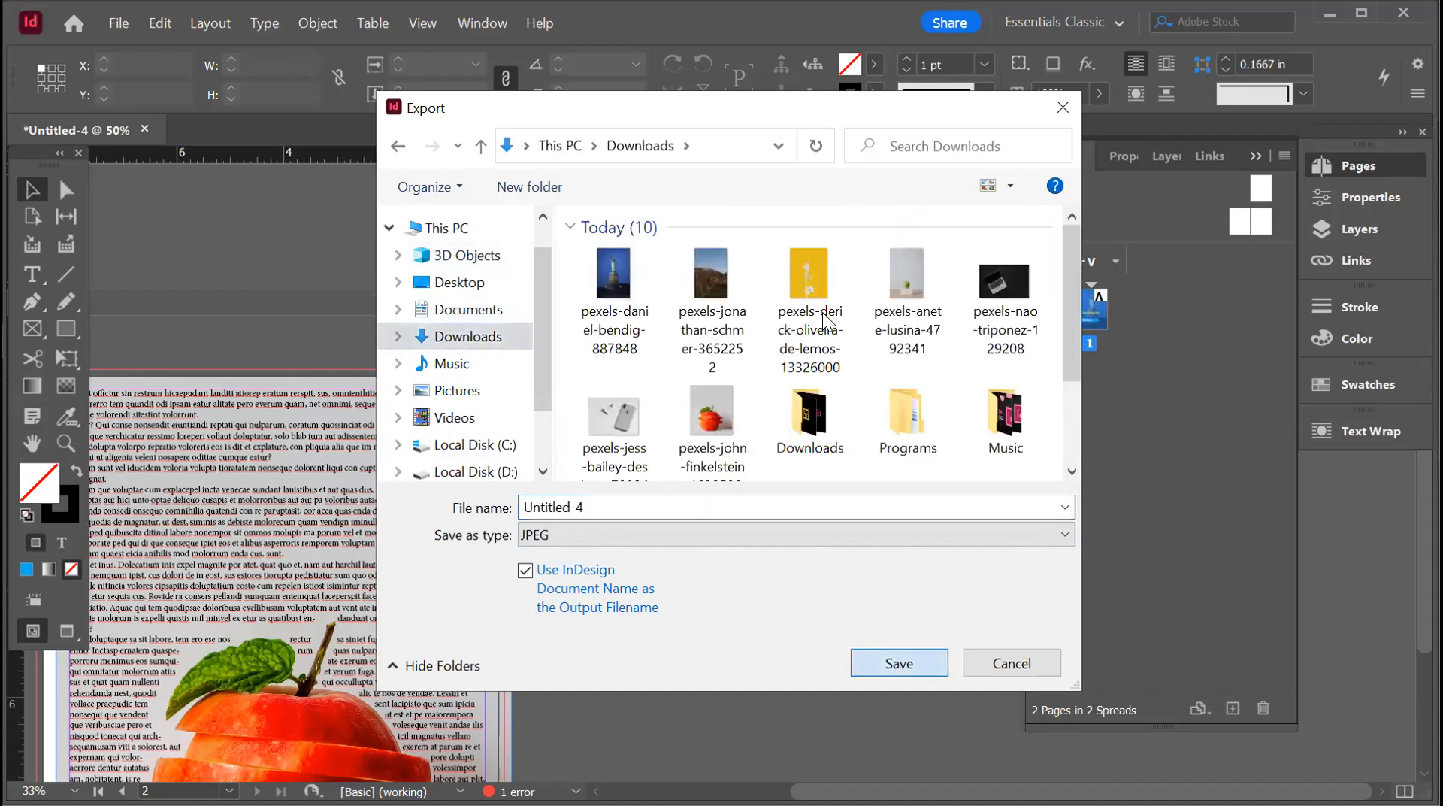
pyautogui.press('Return')
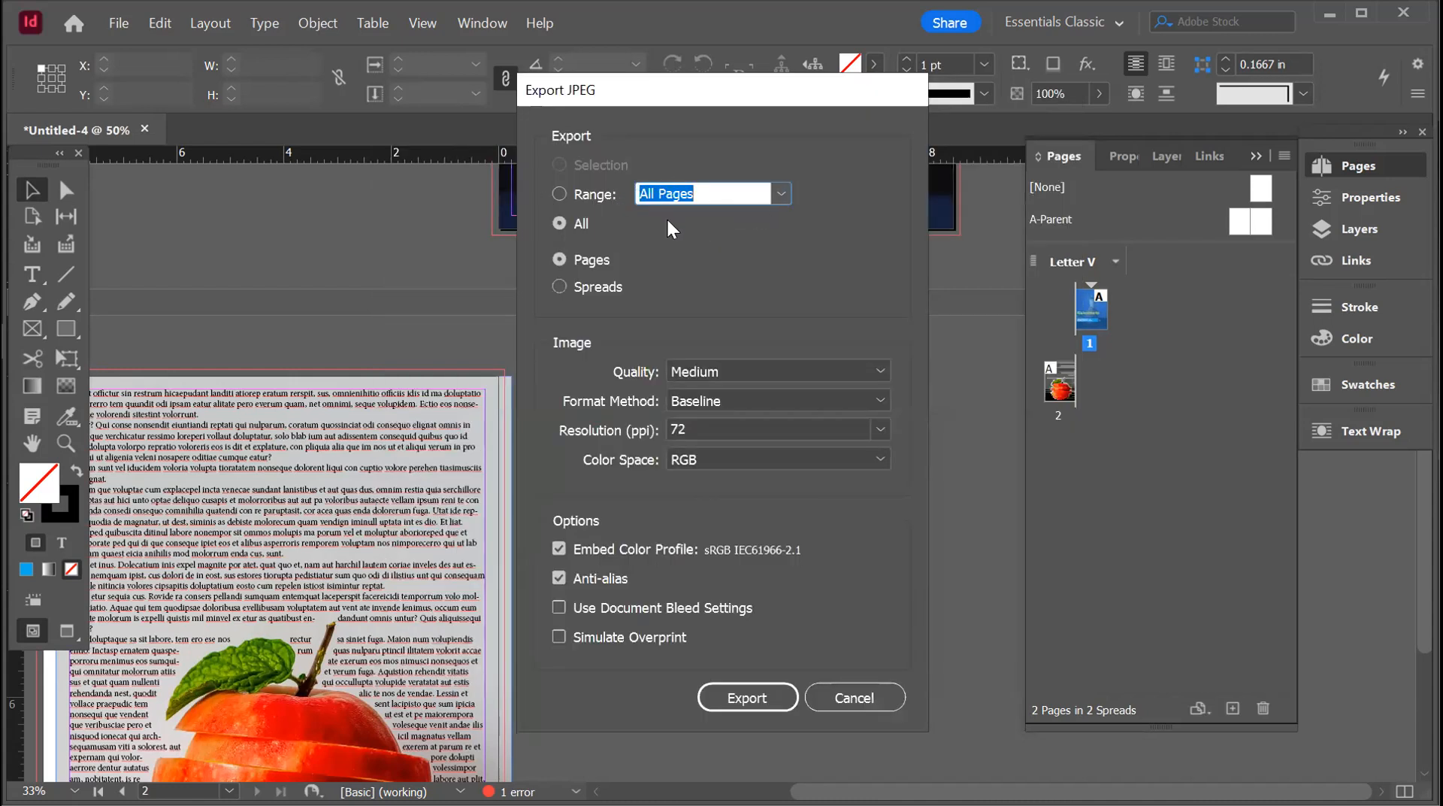
# - Set the JPEG export to cover all pages at Maximum quality
pyautogui.click(583, 195)
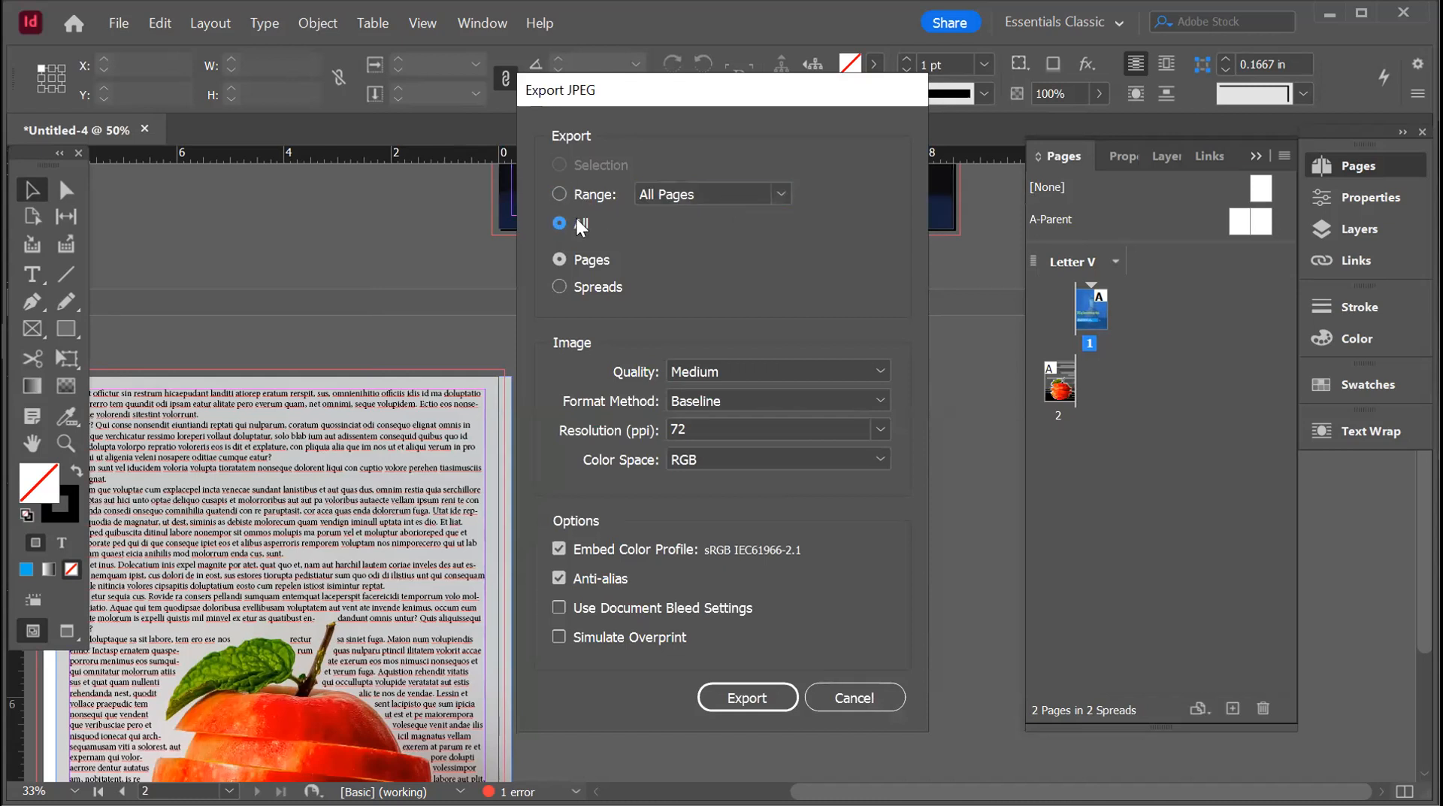
pyautogui.click(740, 371)
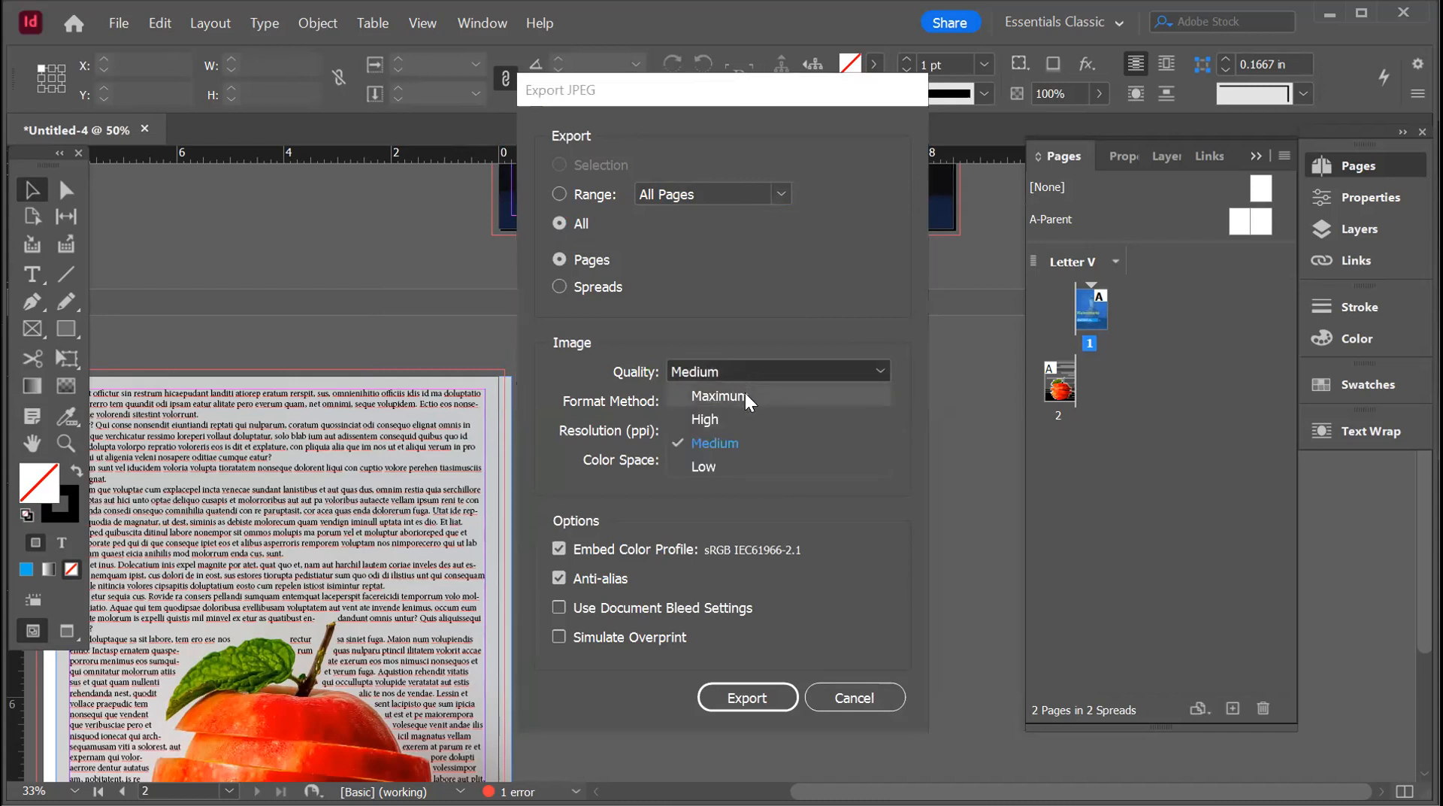
pyautogui.click(746, 392)
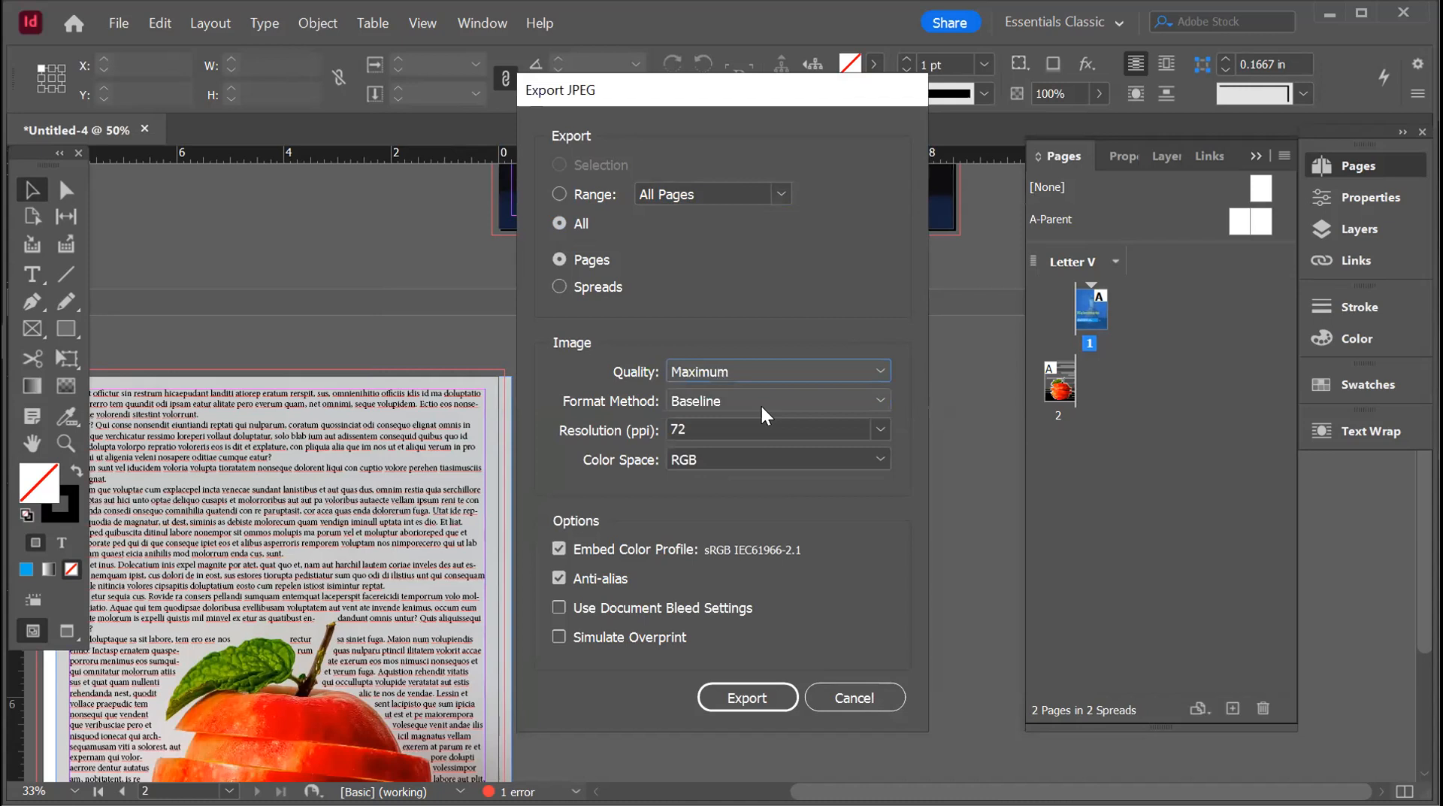
pyautogui.click(769, 367)
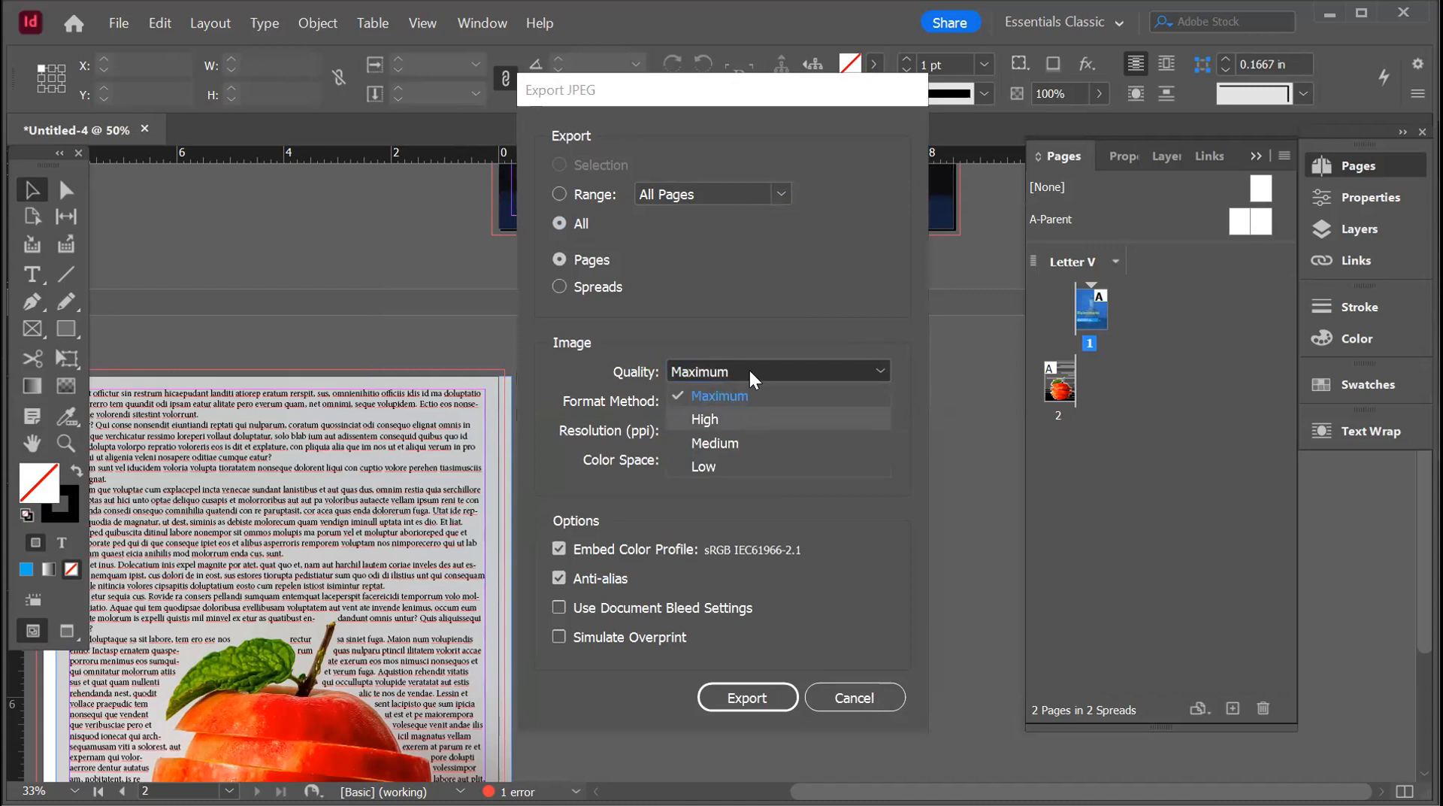
pyautogui.press('Escape')
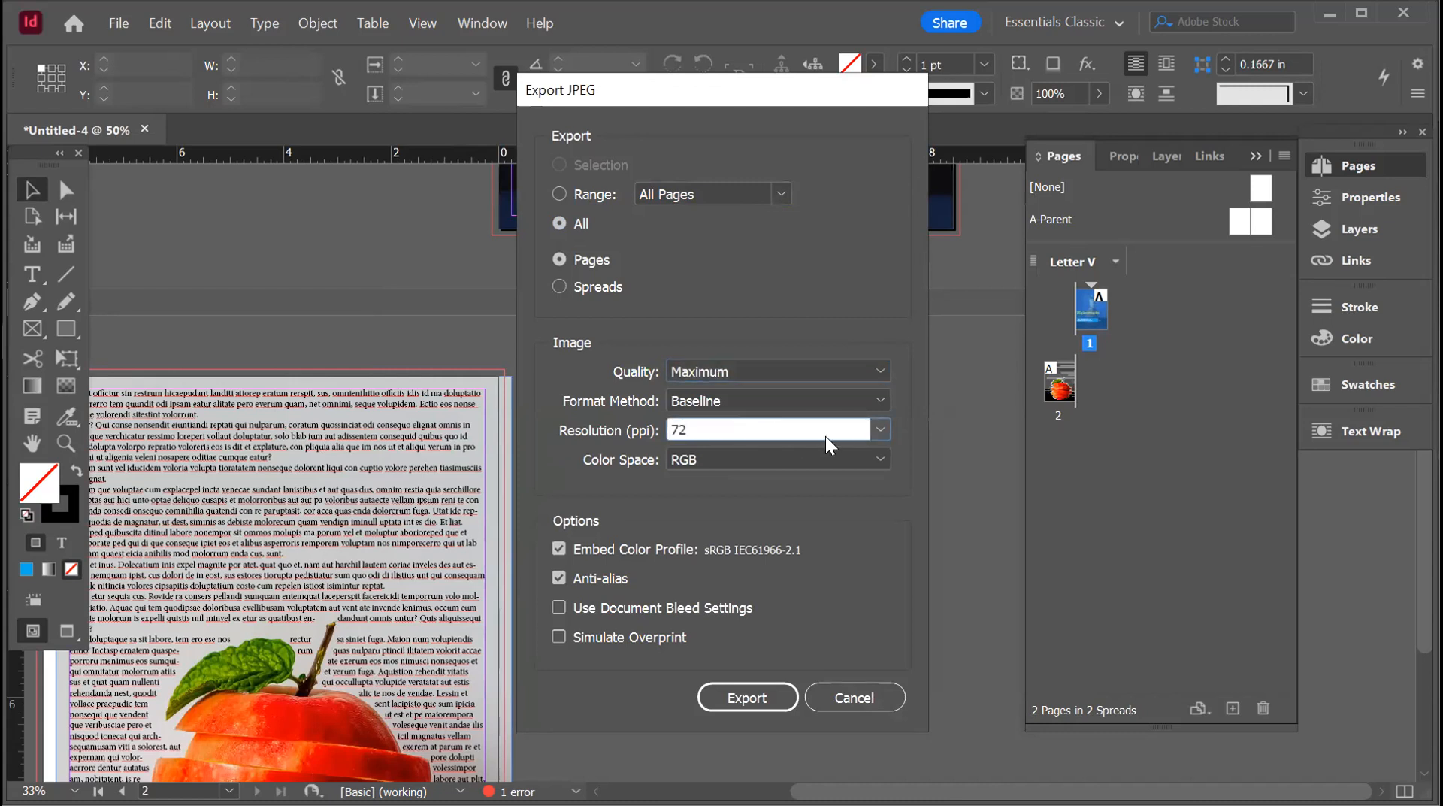
# - Set the JPEG resolution to 150 ppi and export the pages
pyautogui.click(879, 429)
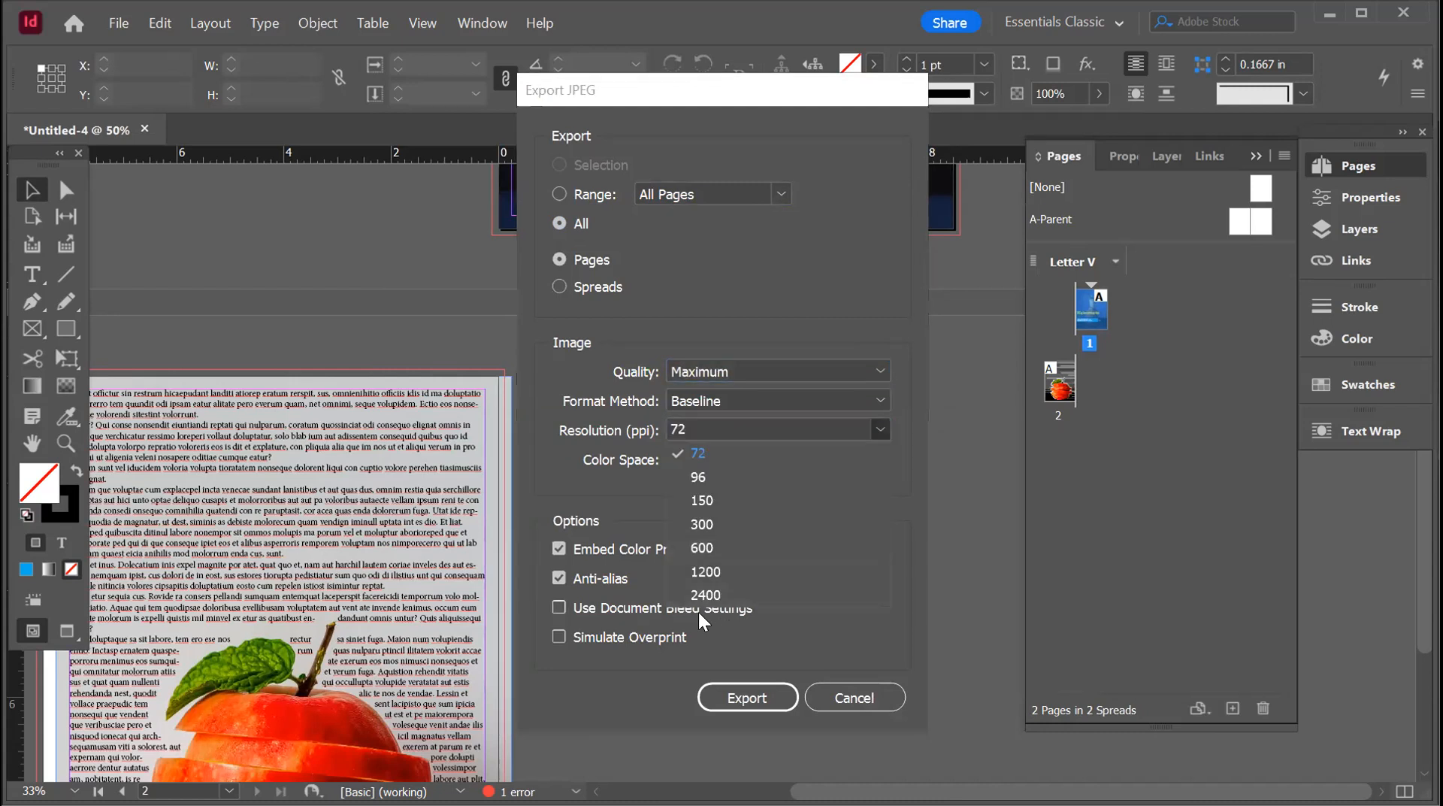
pyautogui.click(705, 505)
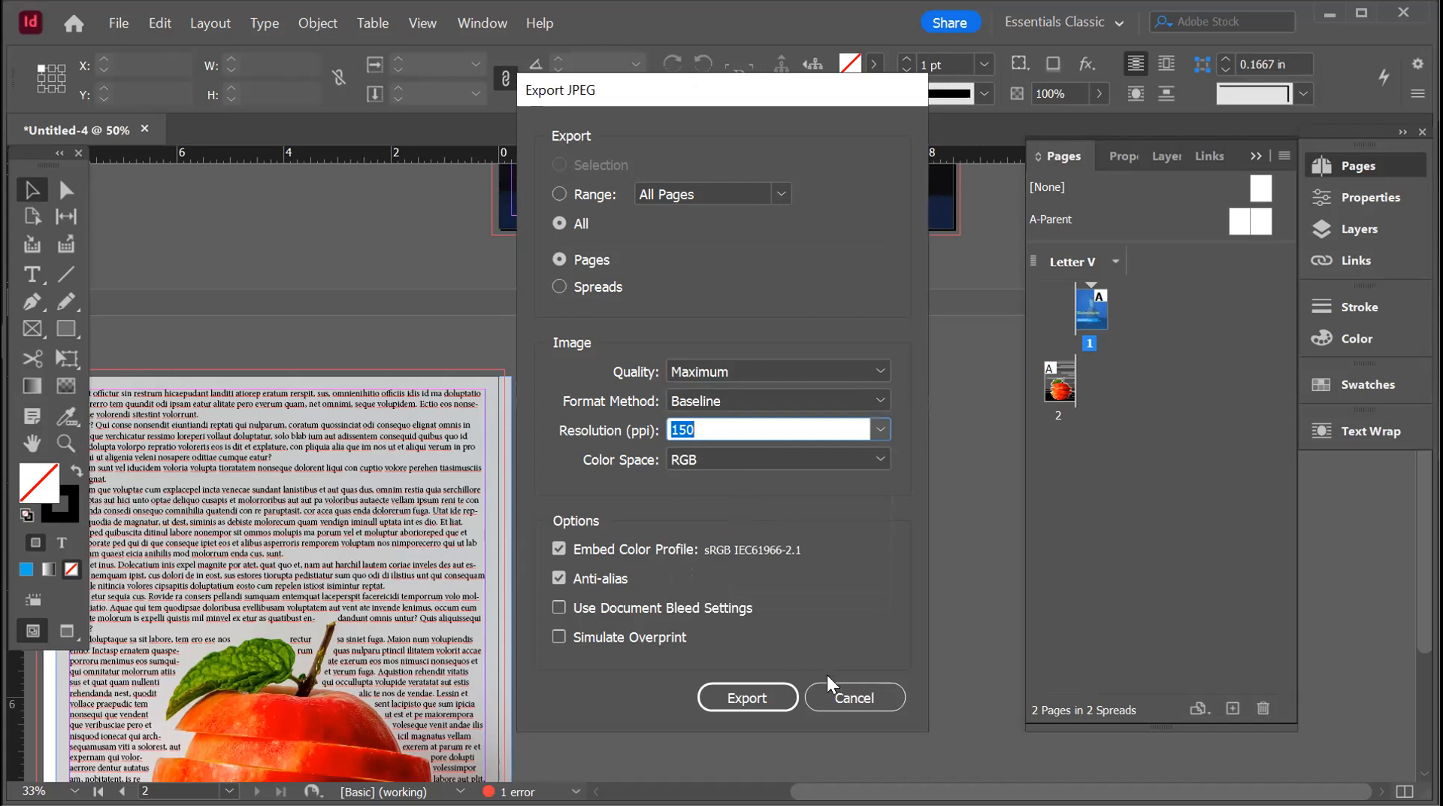
pyautogui.click(763, 690)
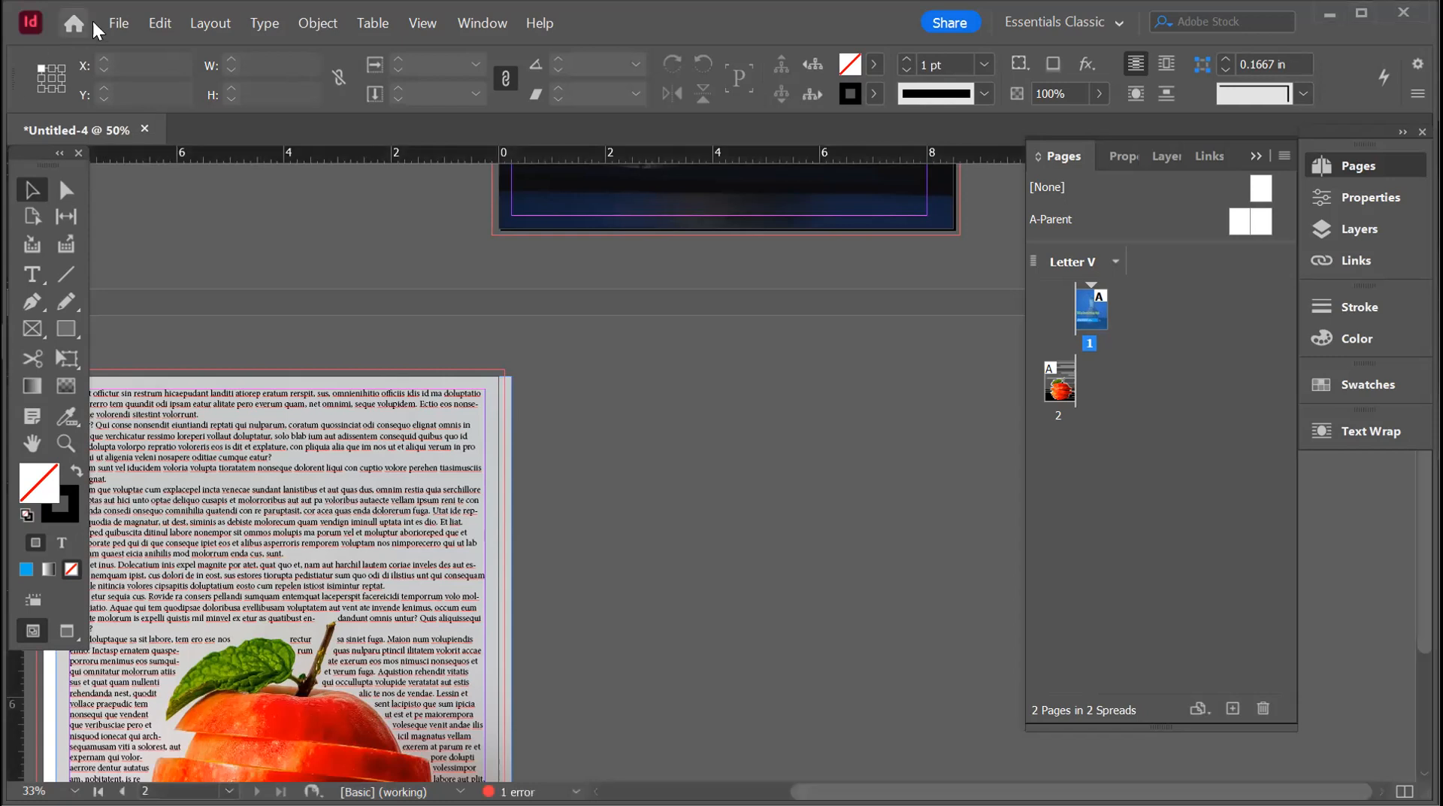
# - Start exporting the document as an Adobe PDF (Print) file named Untitled-4 into the Downloads folder
pyautogui.click(113, 21)
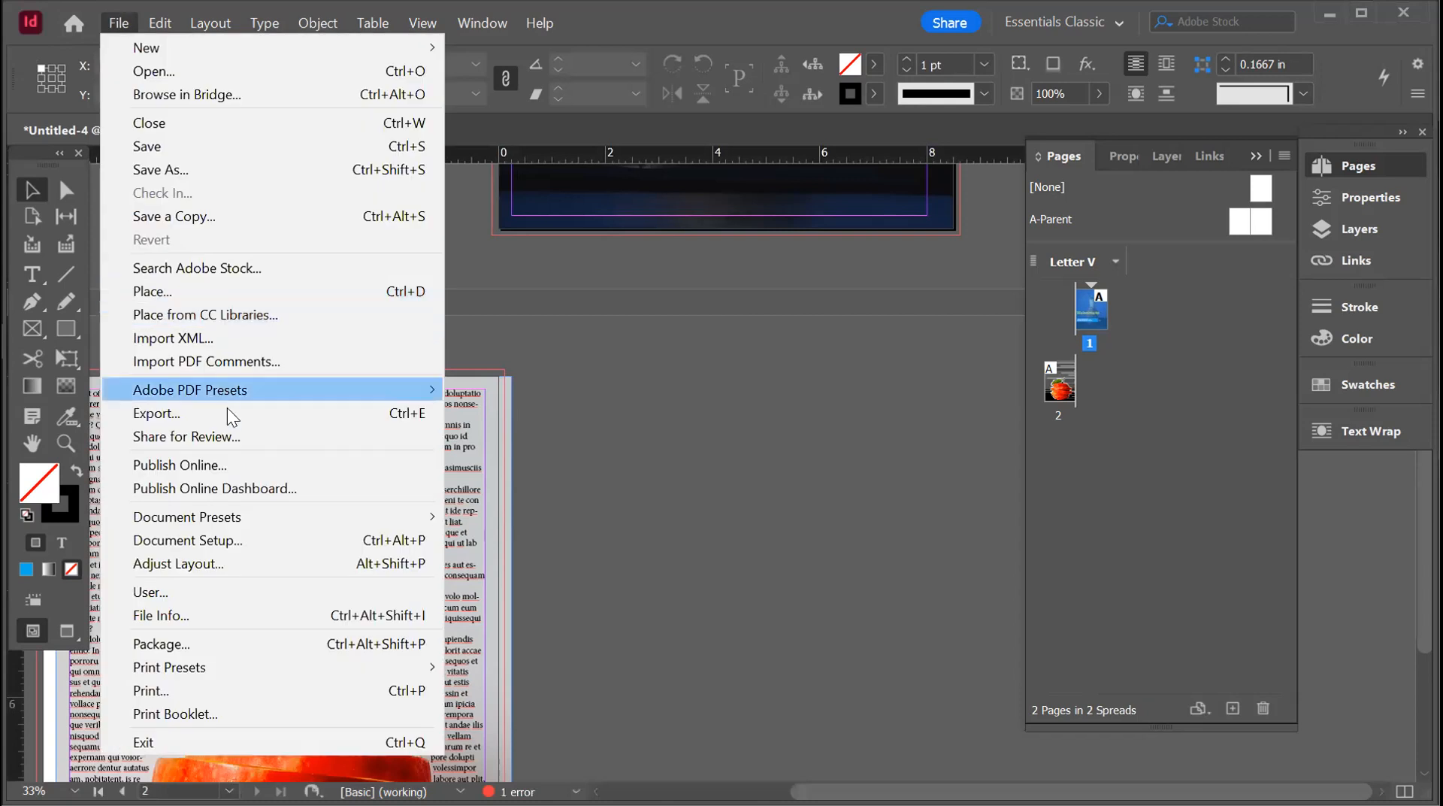
pyautogui.click(278, 412)
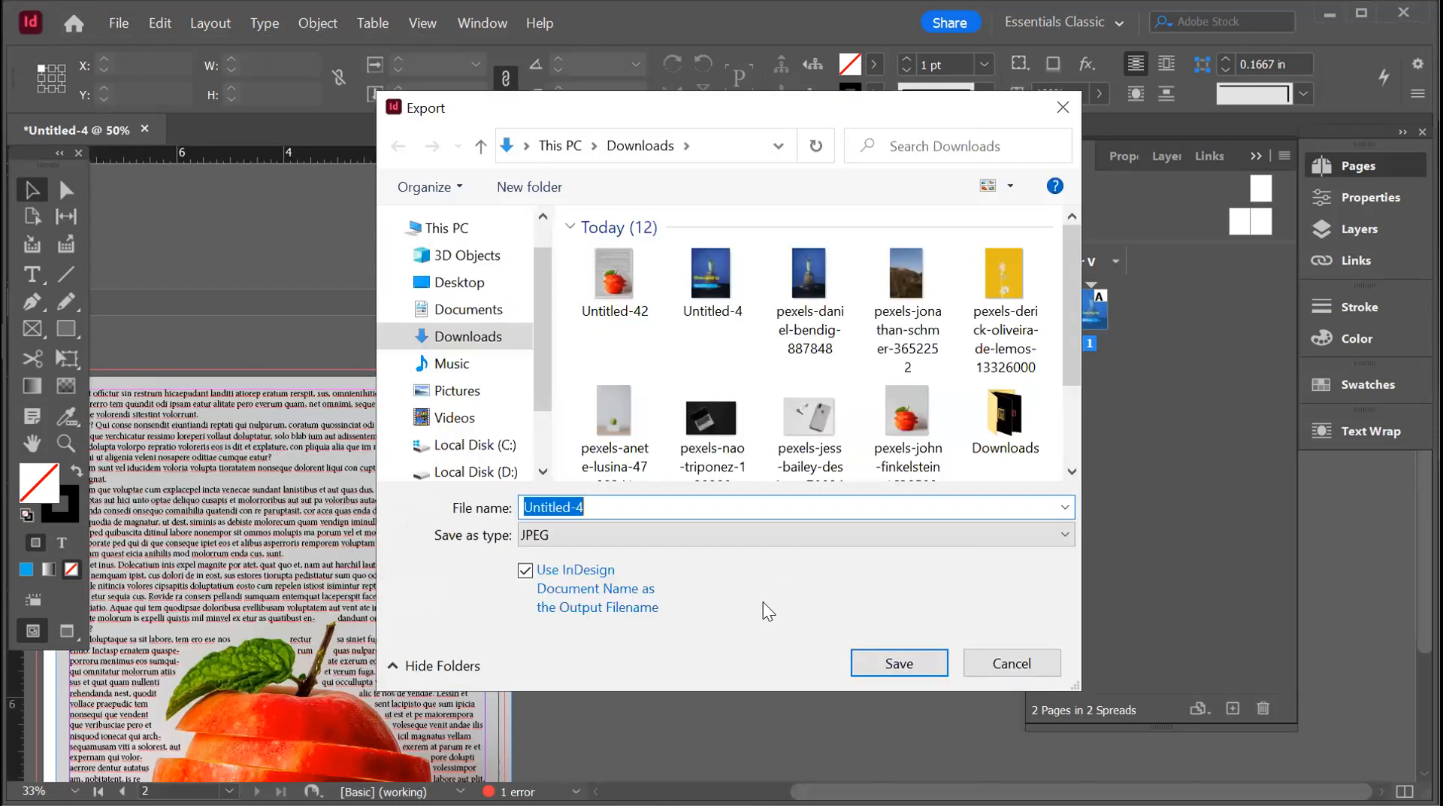
pyautogui.click(732, 540)
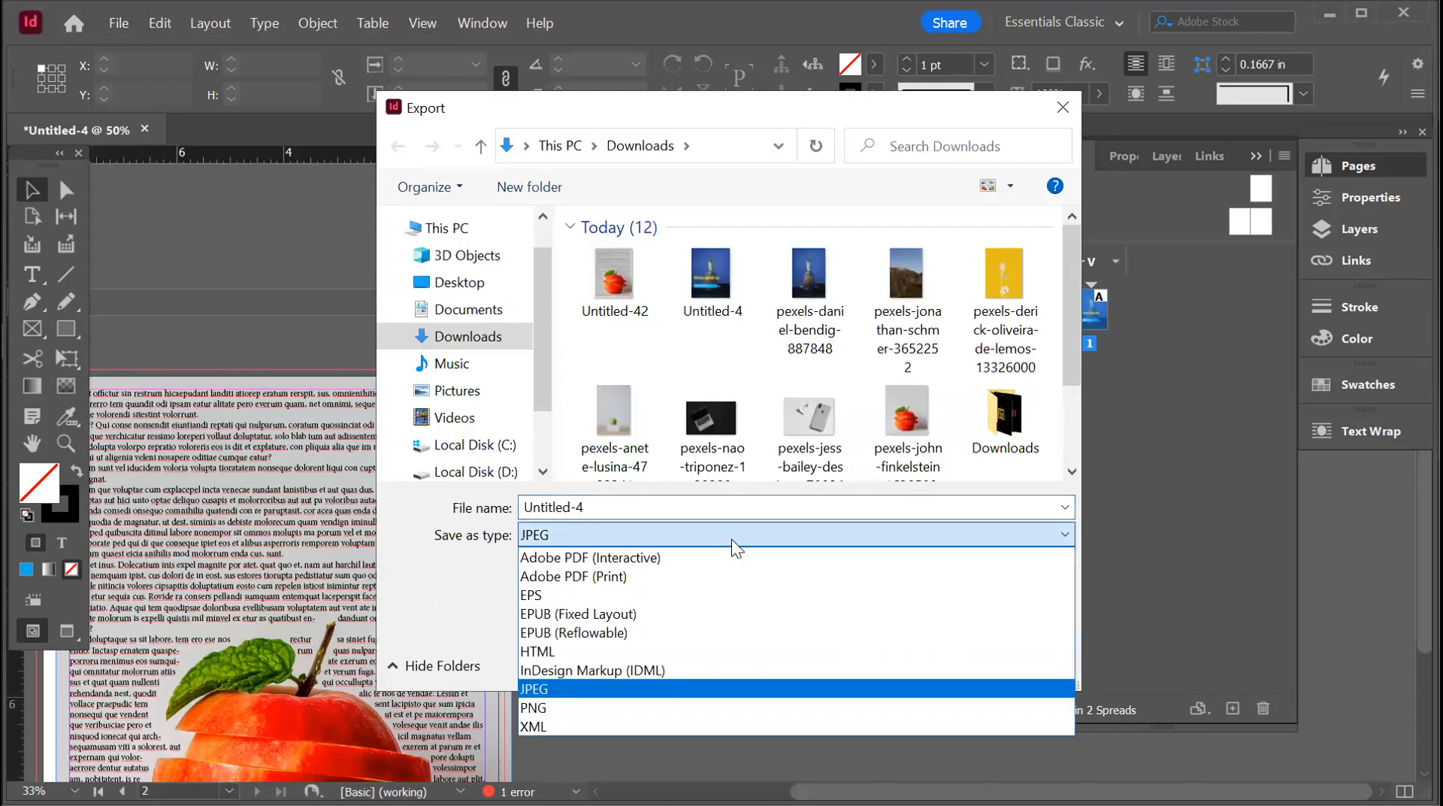
pyautogui.click(690, 575)
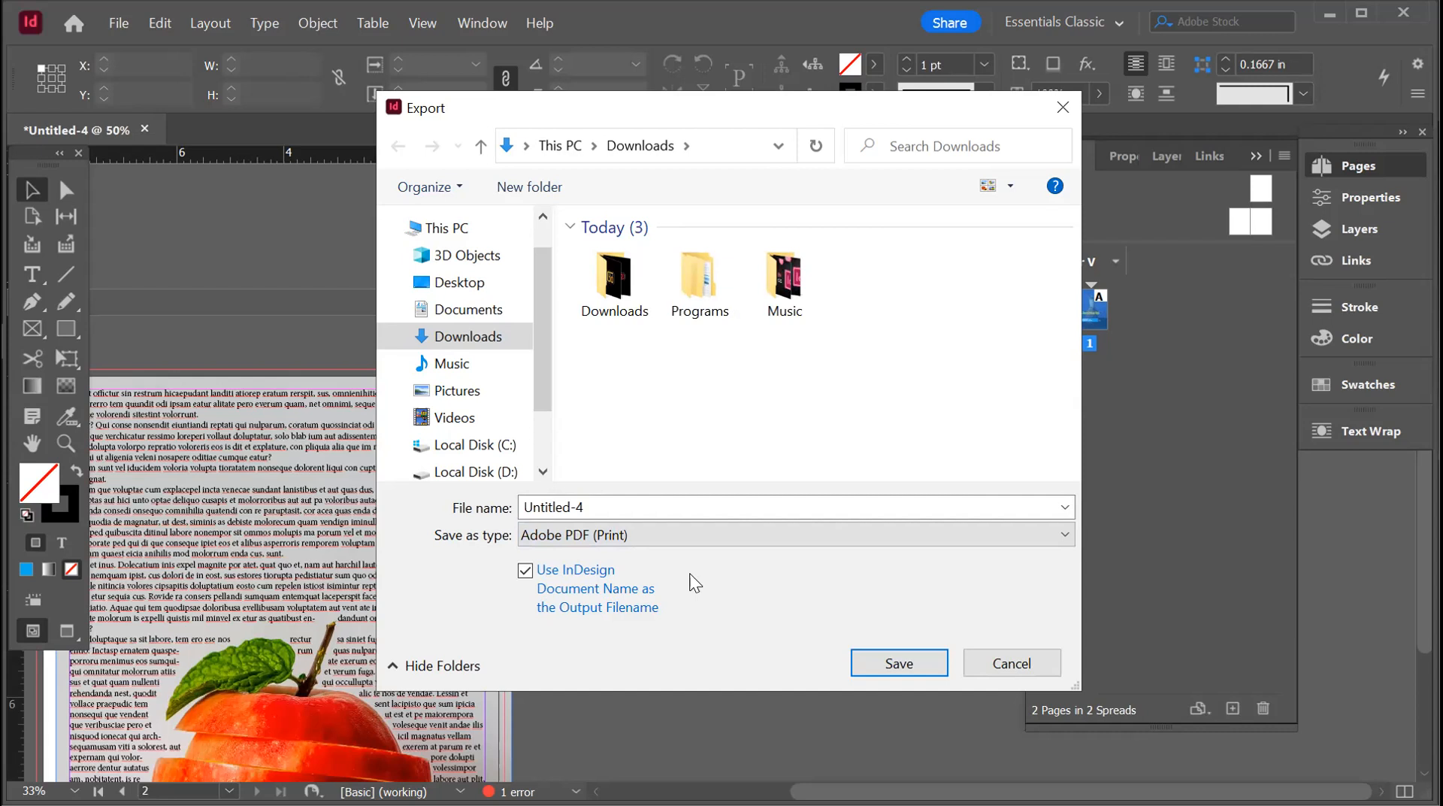
pyautogui.click(747, 529)
pyautogui.click(747, 530)
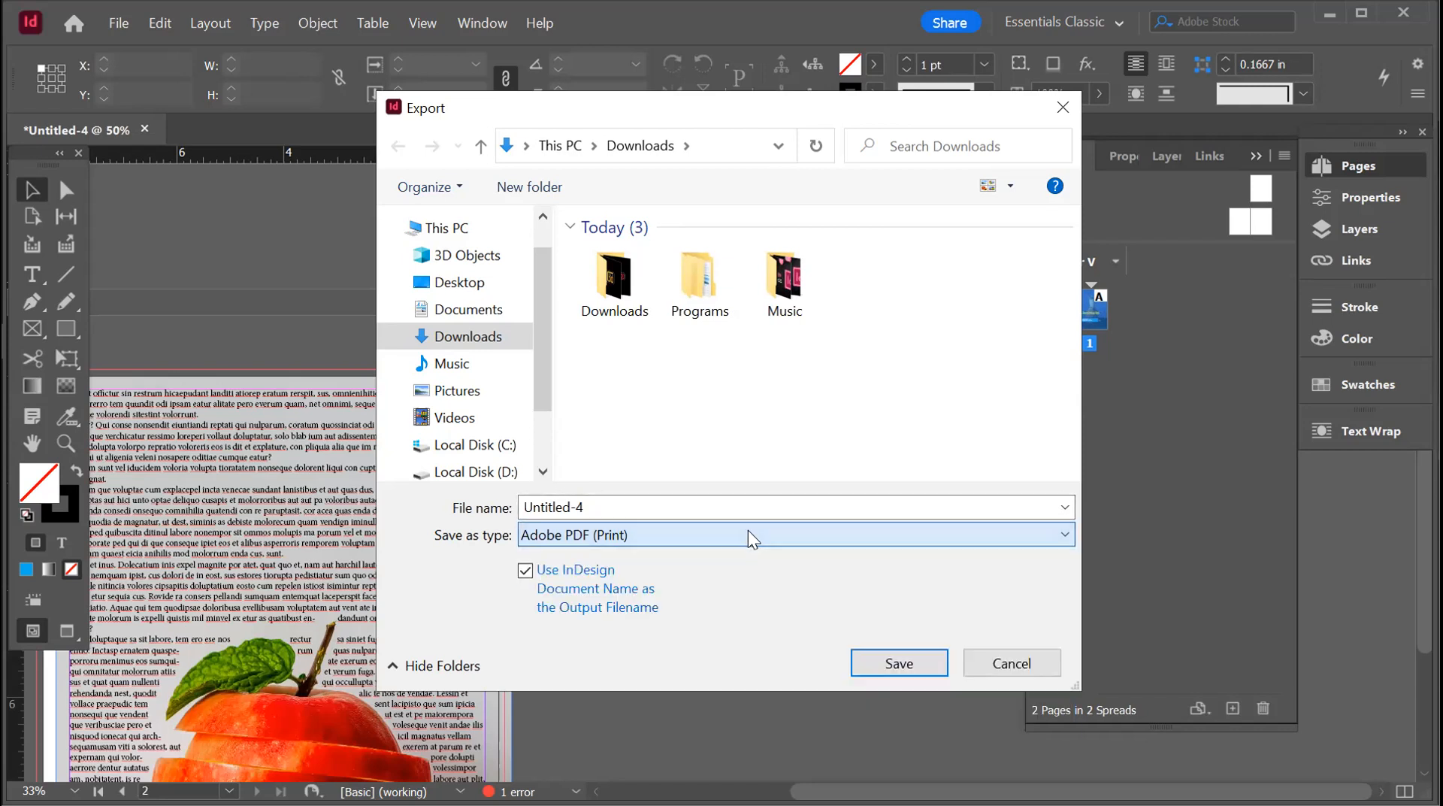
pyautogui.click(898, 663)
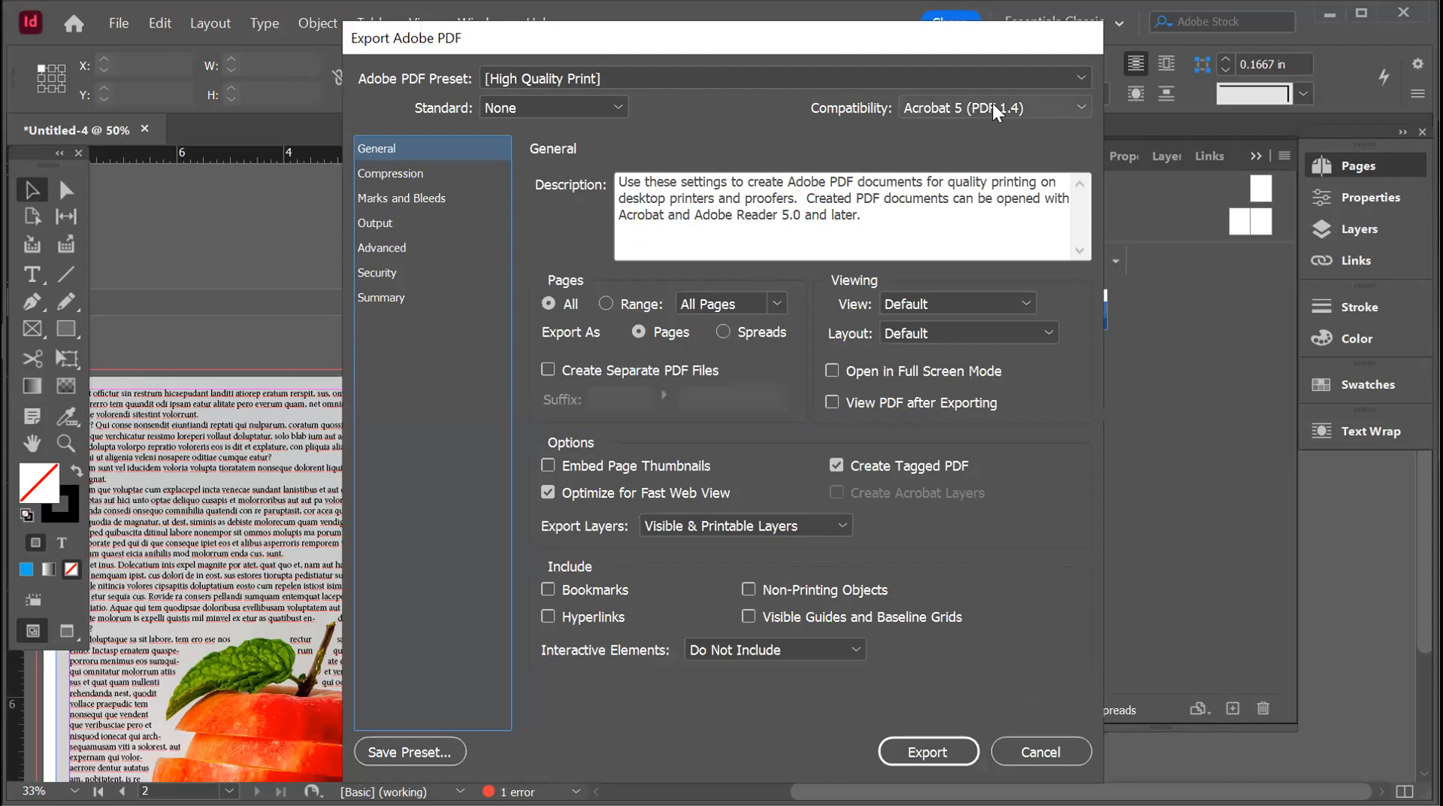
# - Try the [Smallest File Size] PDF preset and switch back to [High Quality Print]
pyautogui.click(615, 78)
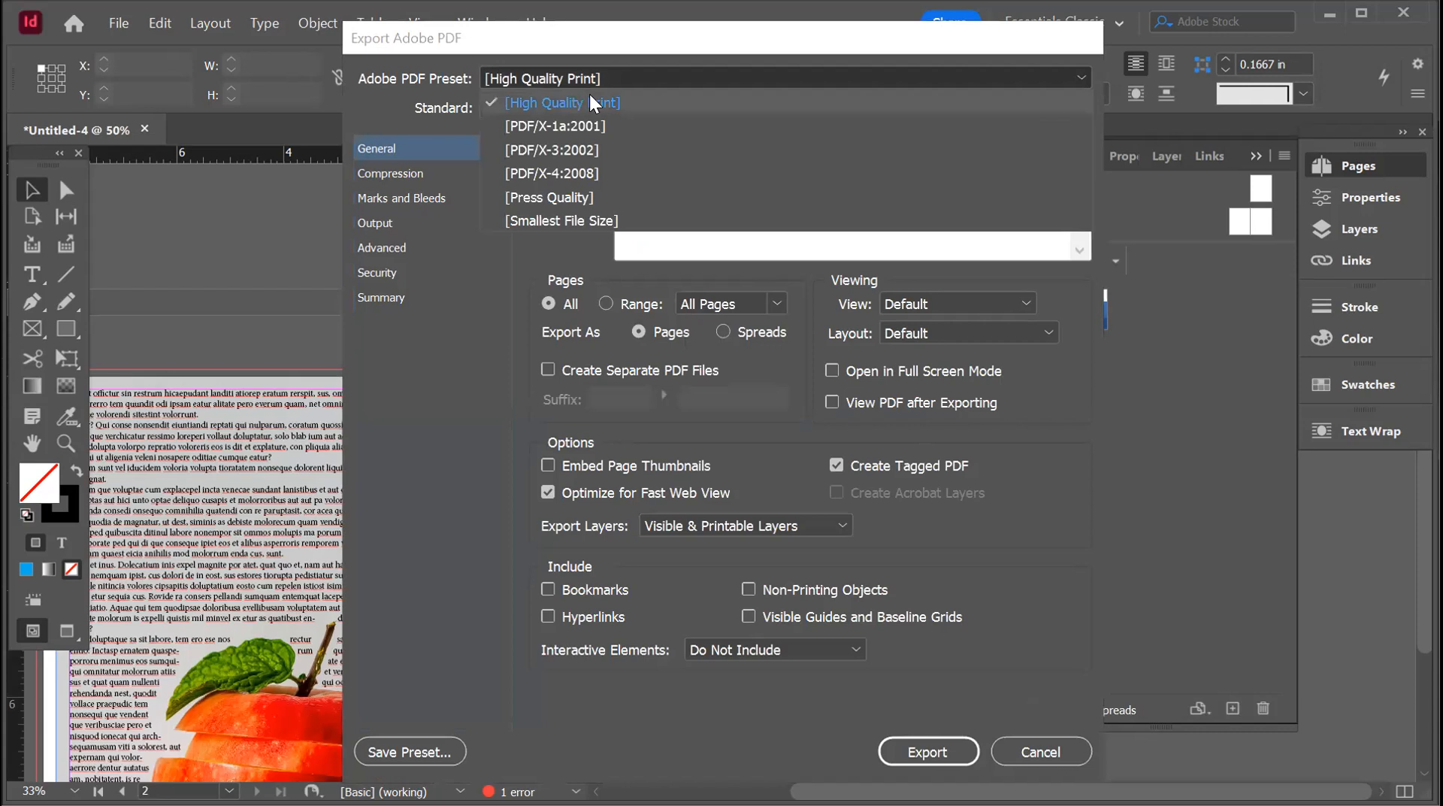
pyautogui.click(591, 99)
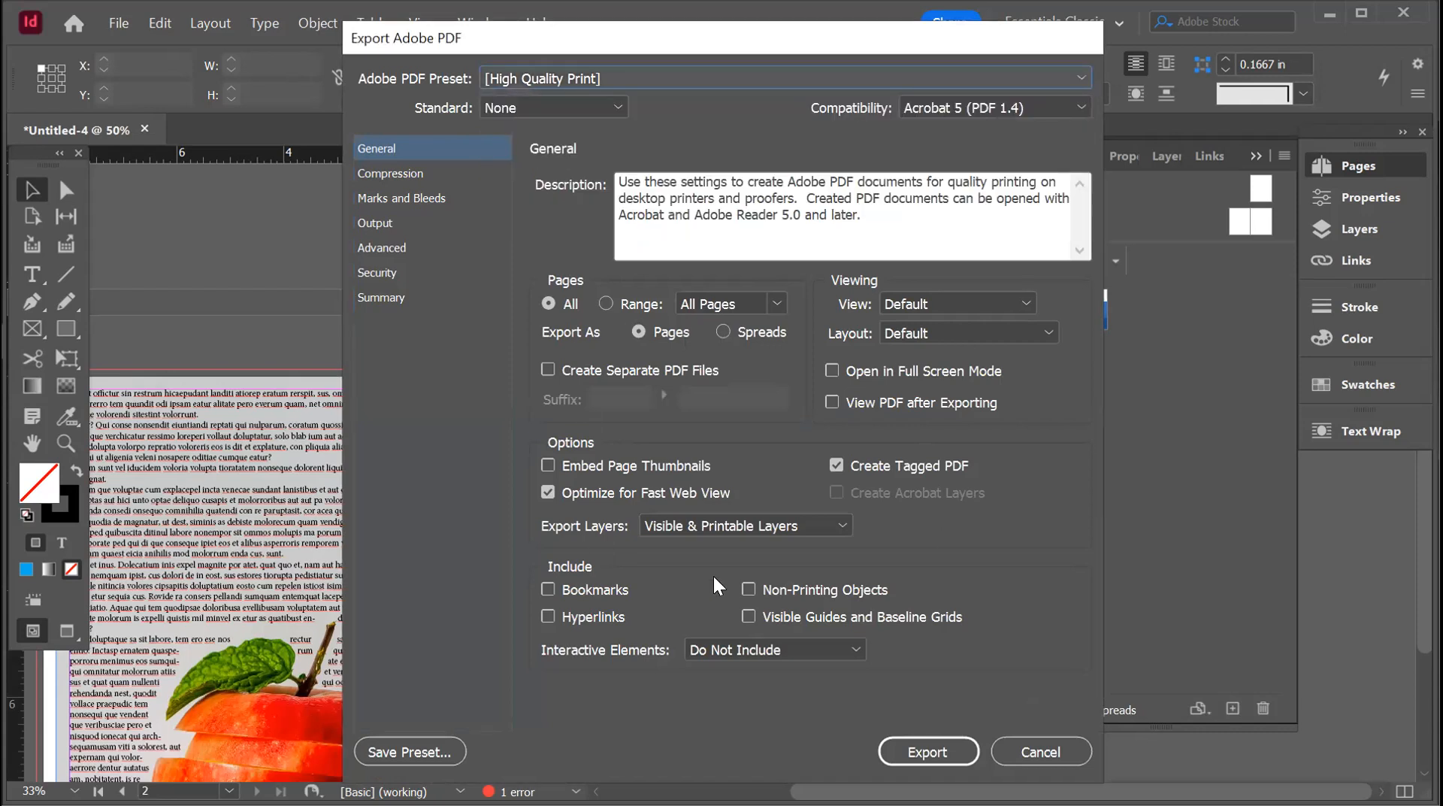
pyautogui.click(656, 73)
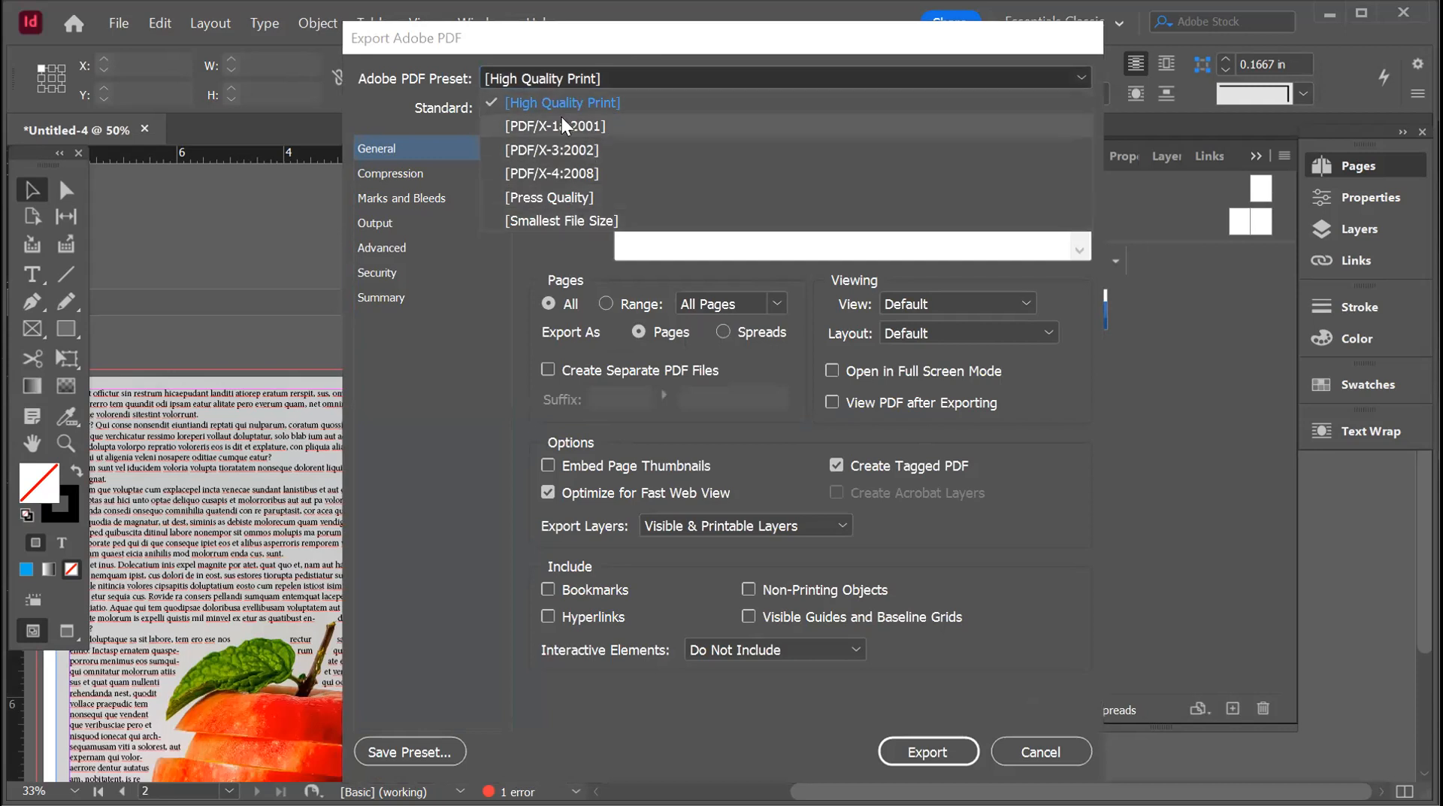
pyautogui.click(549, 221)
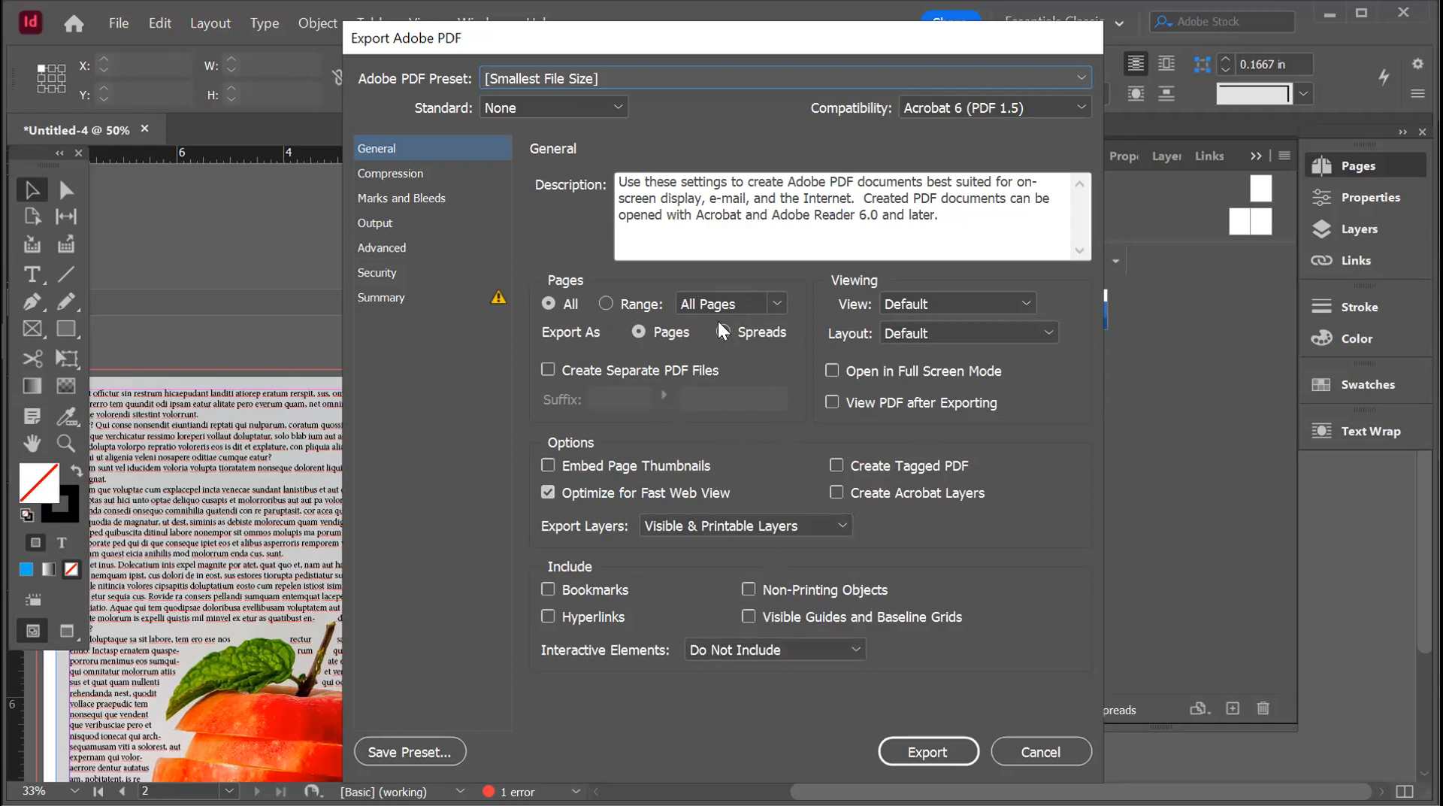
pyautogui.click(608, 71)
pyautogui.click(592, 96)
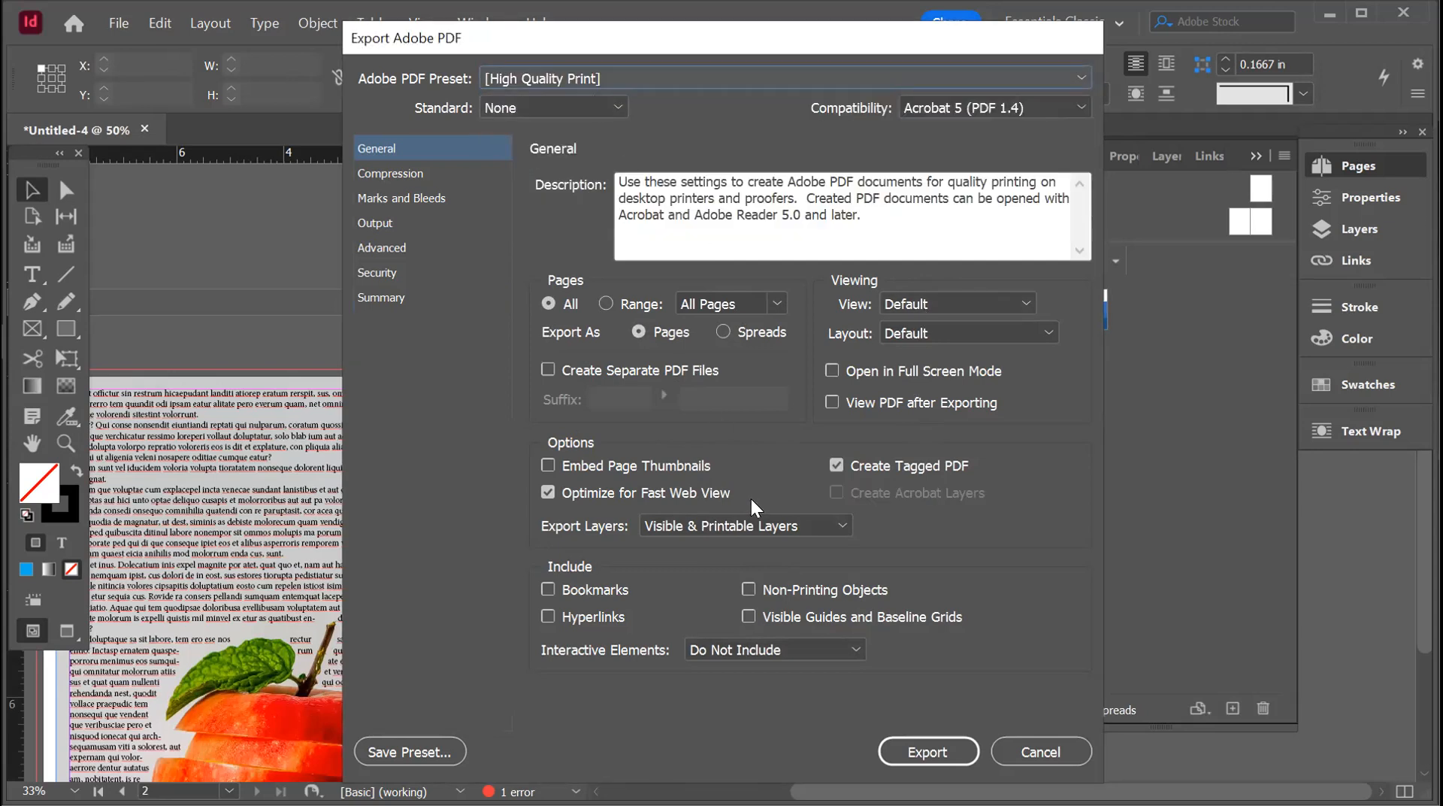
# - Include crop marks in the PDF and enable the document bleed settings
pyautogui.click(406, 200)
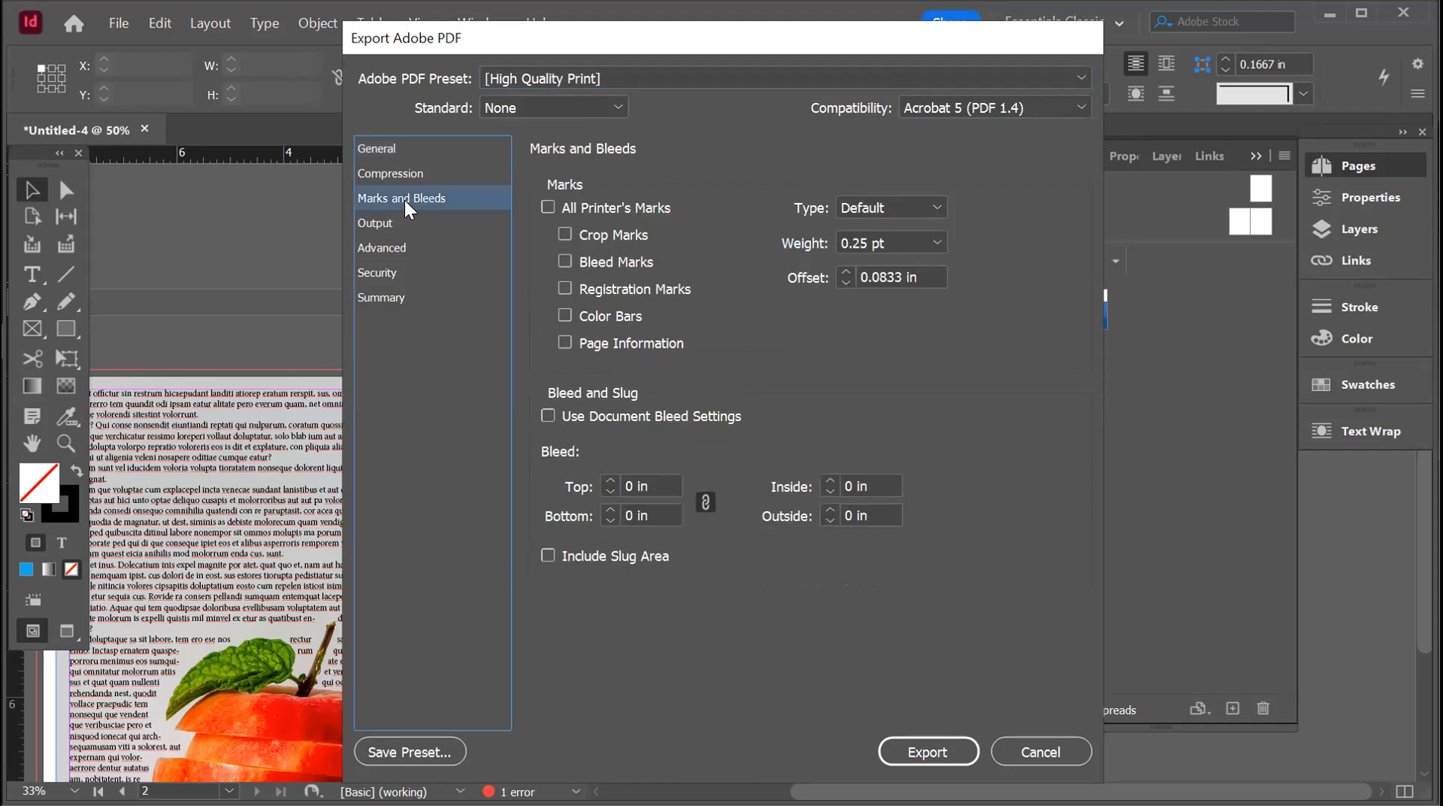
pyautogui.click(561, 232)
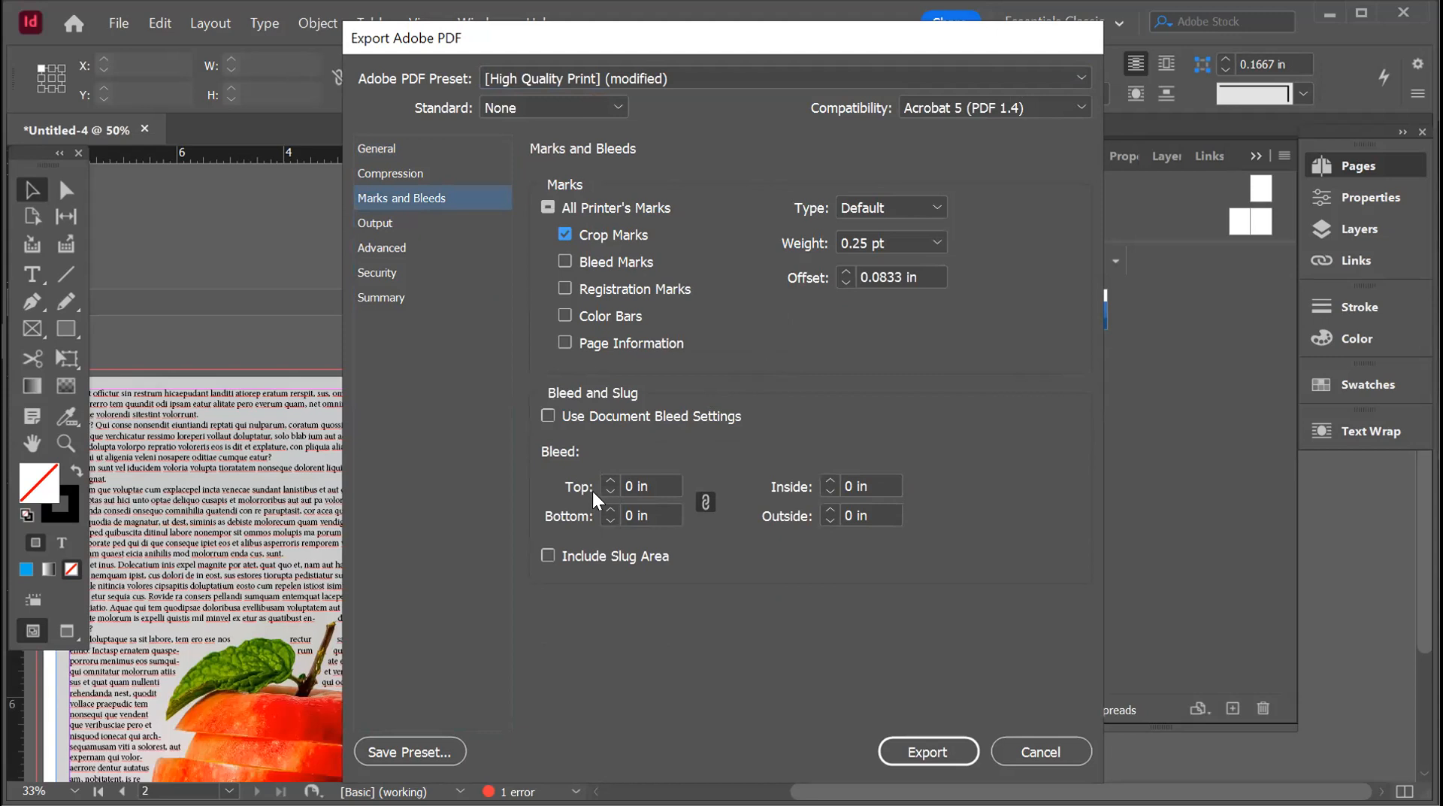
pyautogui.click(548, 415)
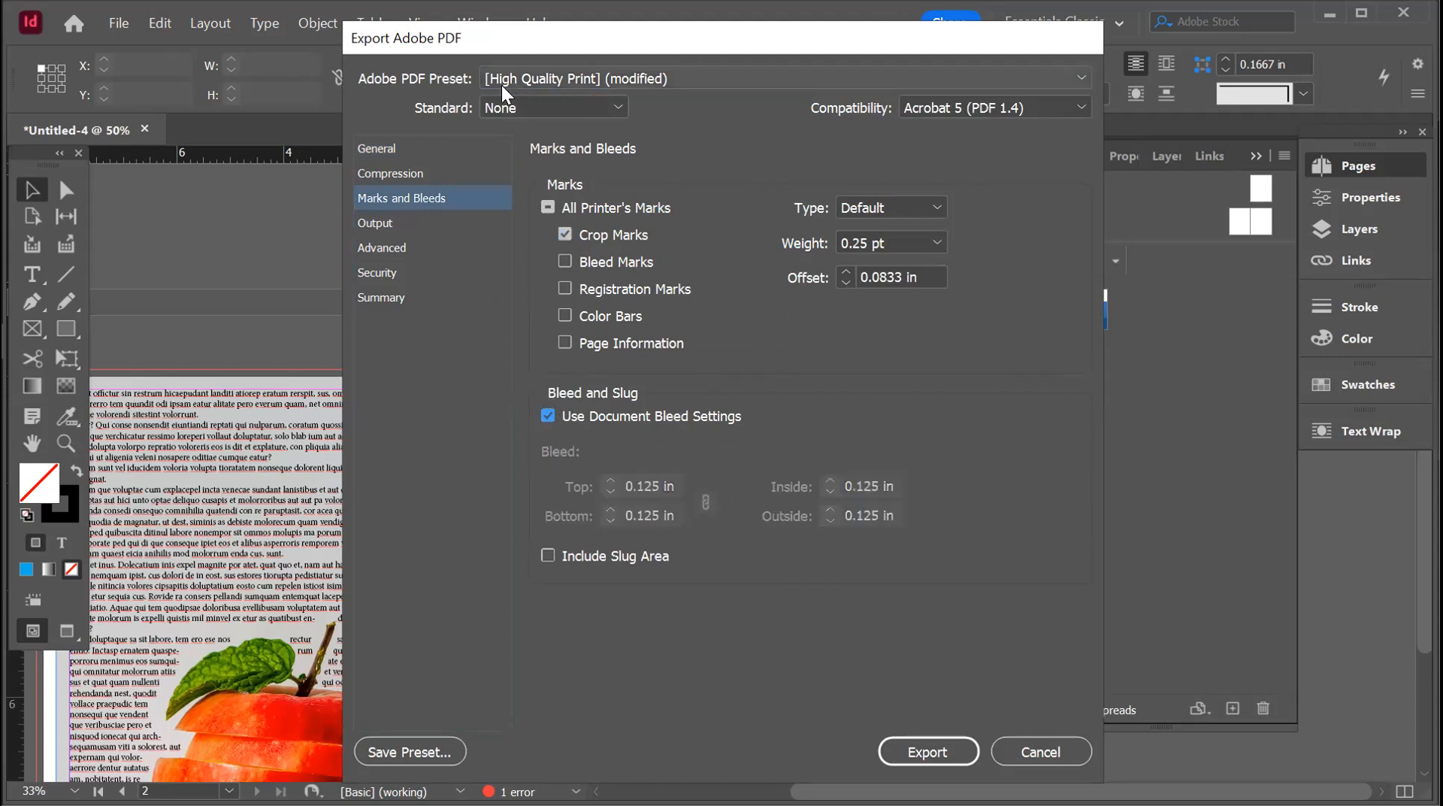
# - Export the PDF with the standard left at None, accepting the overset text on page 2
pyautogui.click(556, 108)
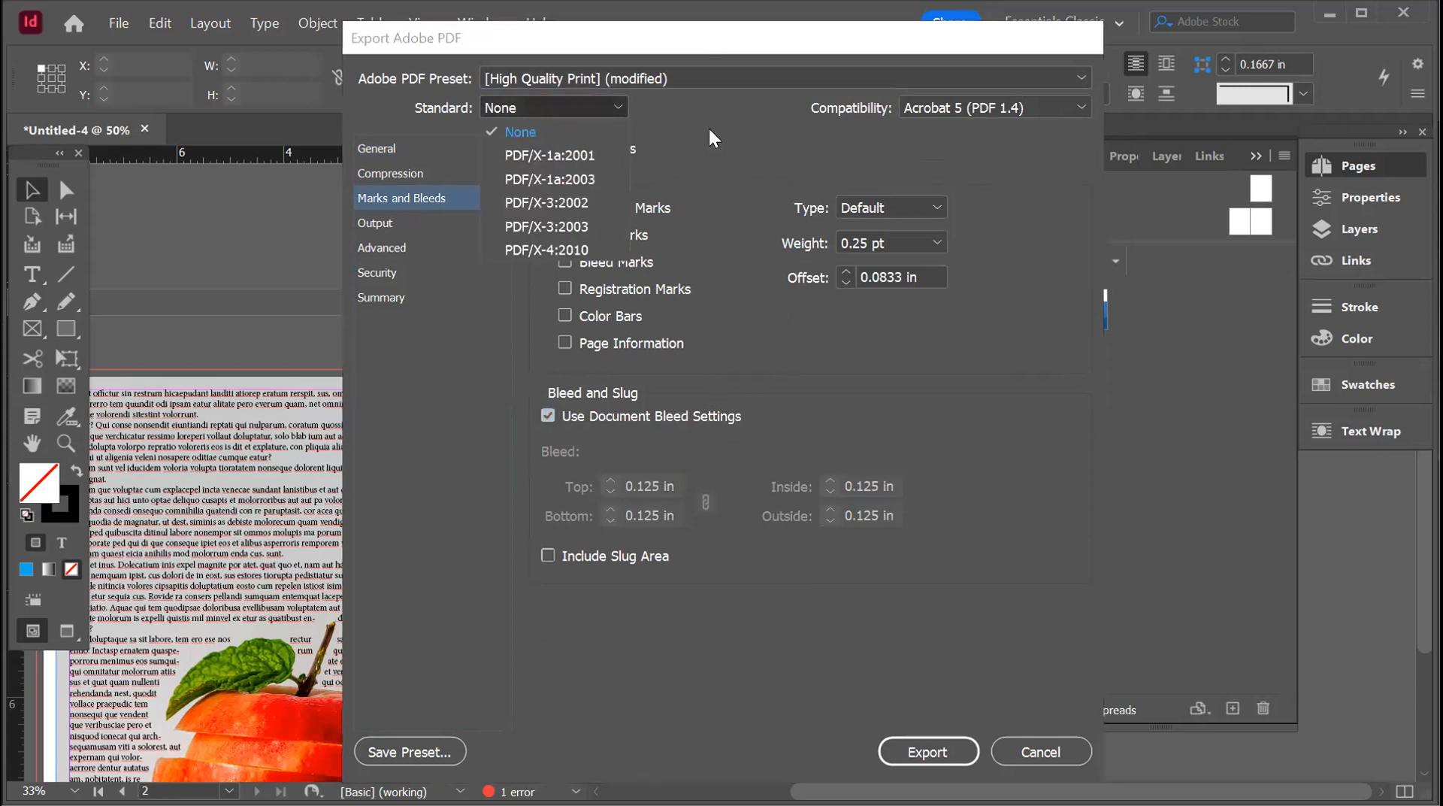
pyautogui.click(710, 129)
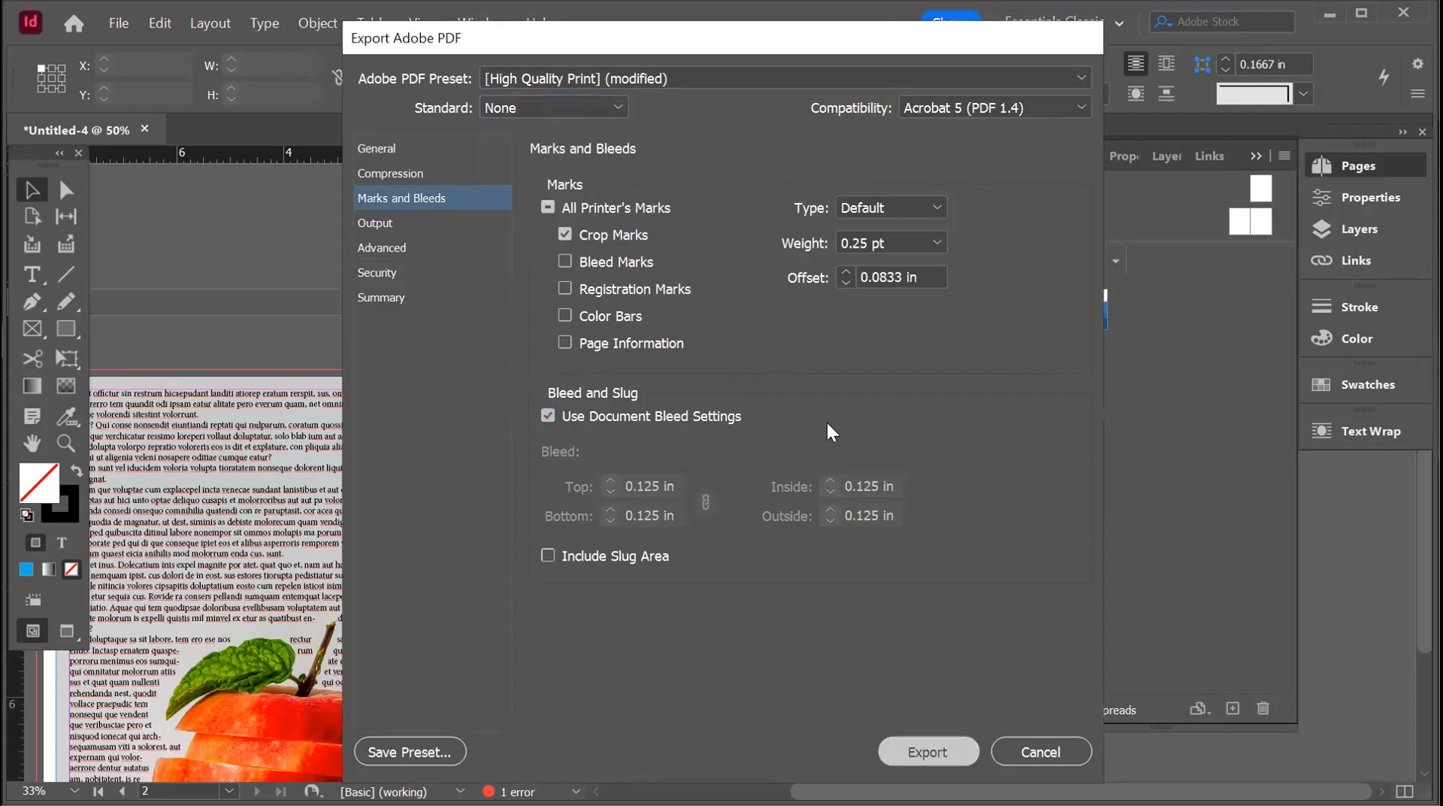
pyautogui.press('Return')
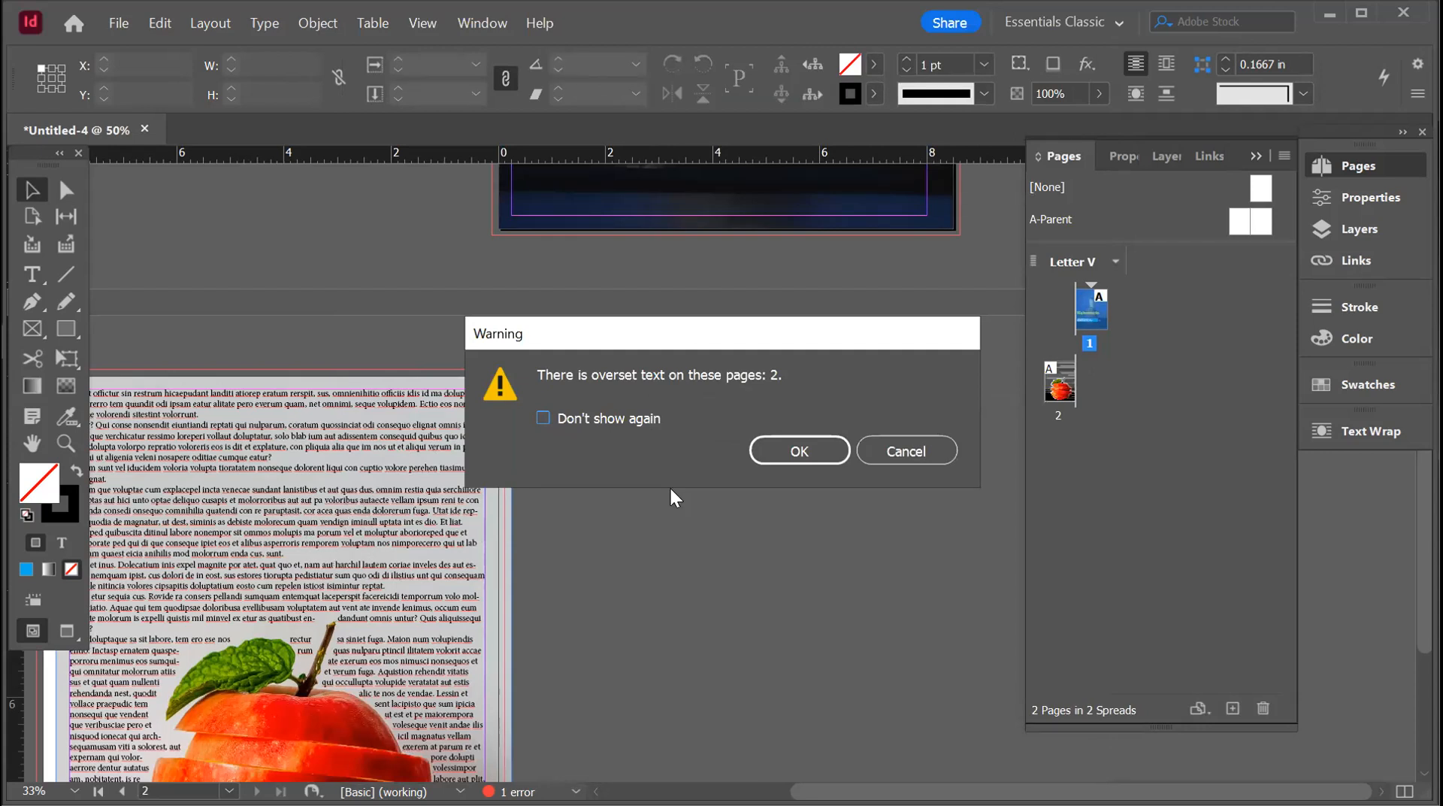
pyautogui.click(786, 454)
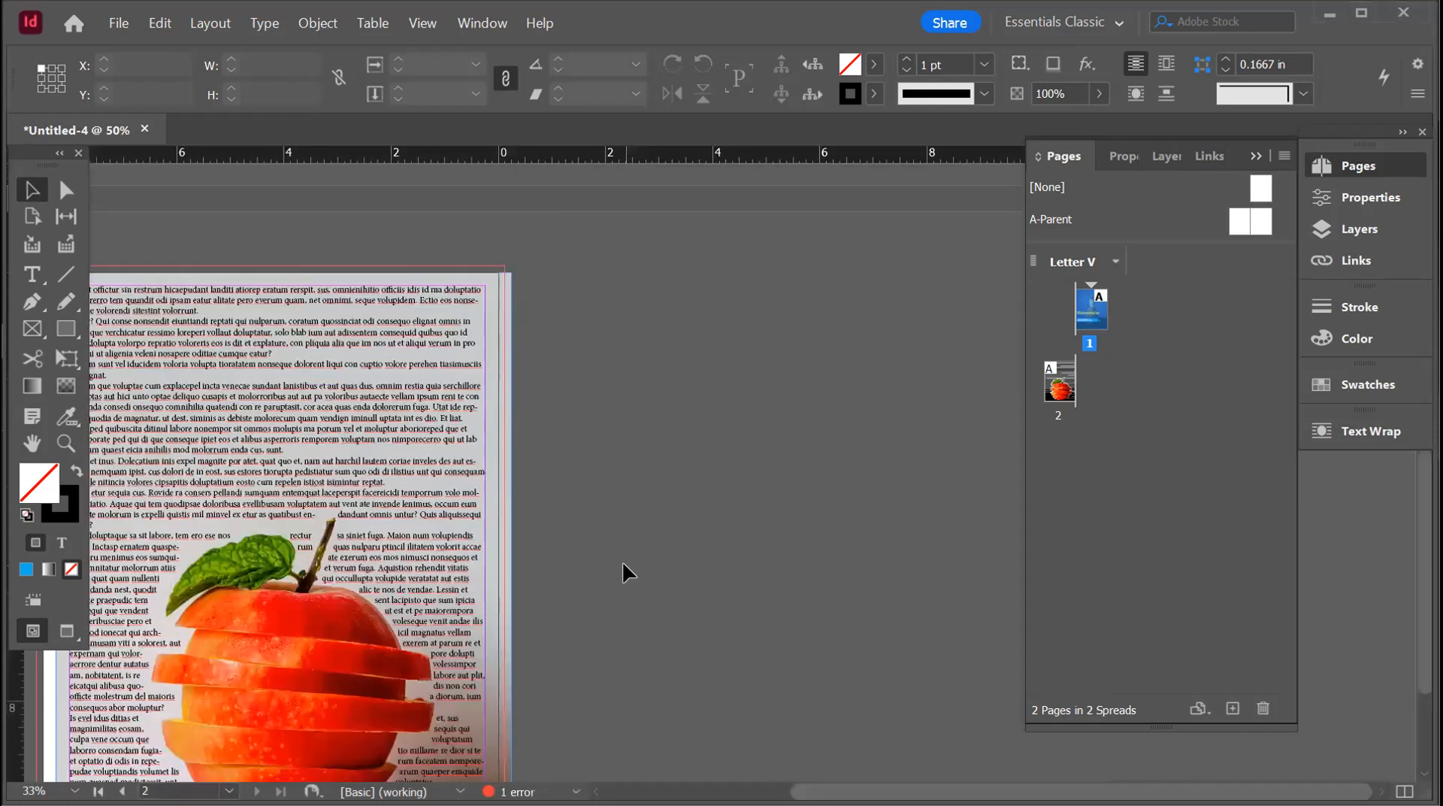
pyautogui.scroll(3, 622, 571)
pyautogui.scroll(15, 622, 573)
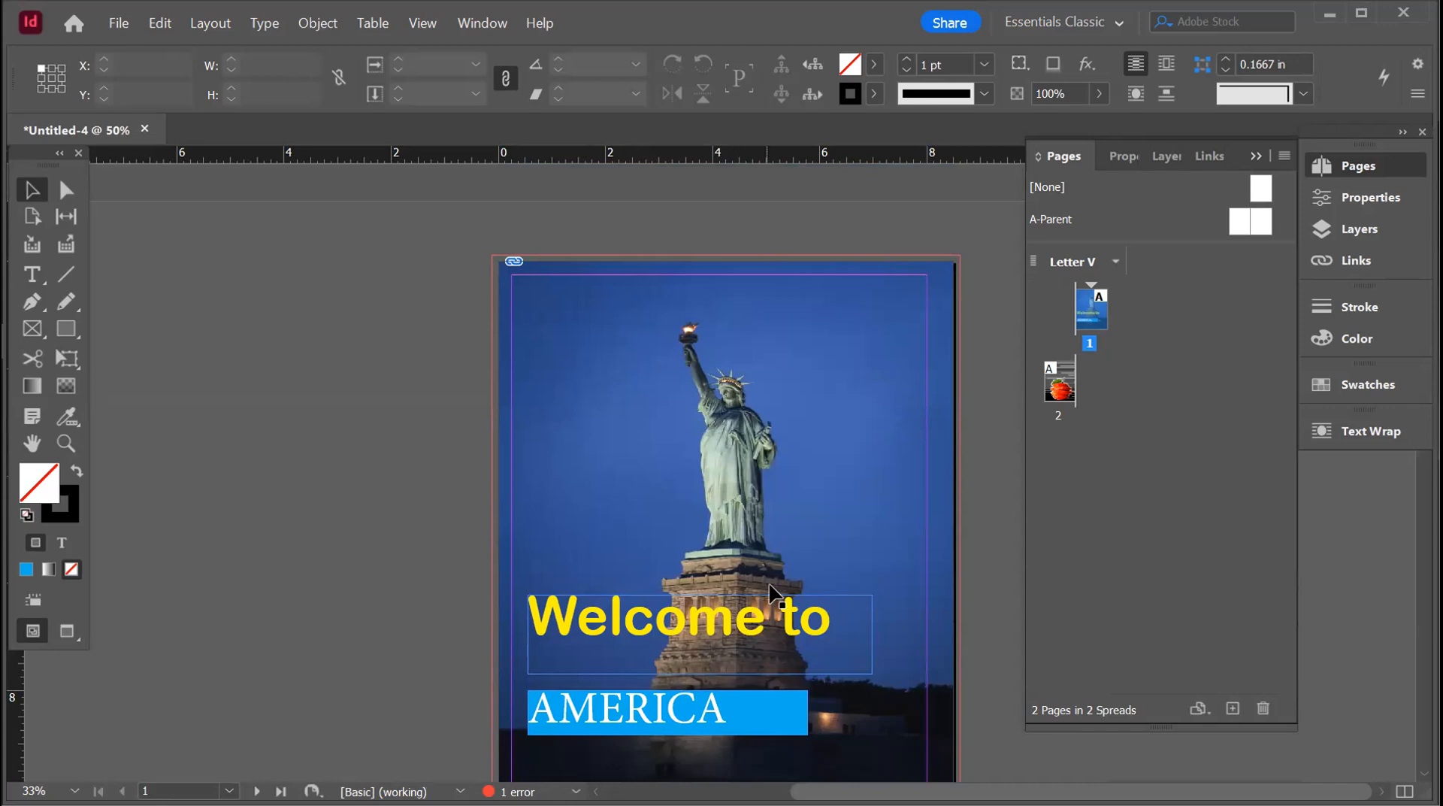
pyautogui.scroll(-6, 776, 594)
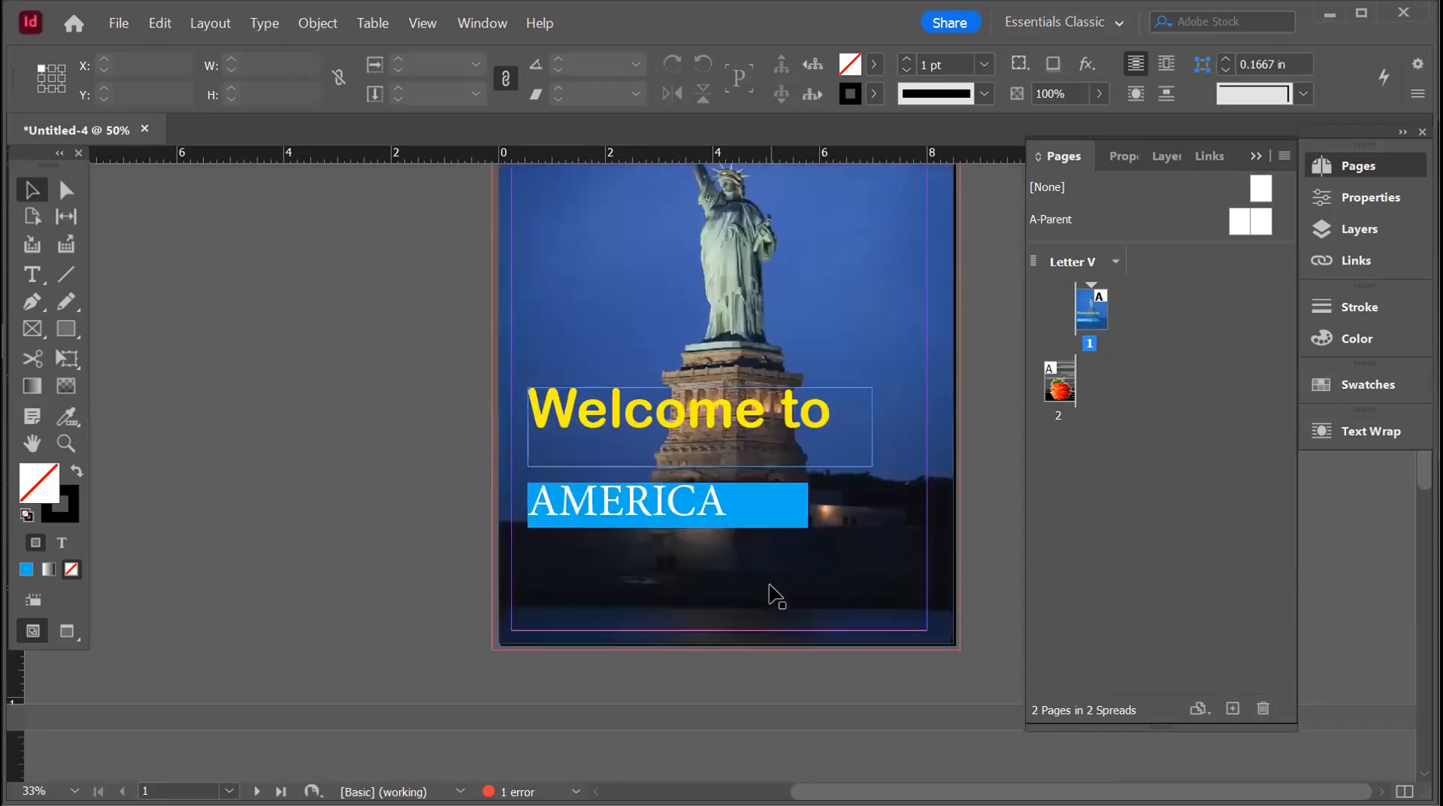